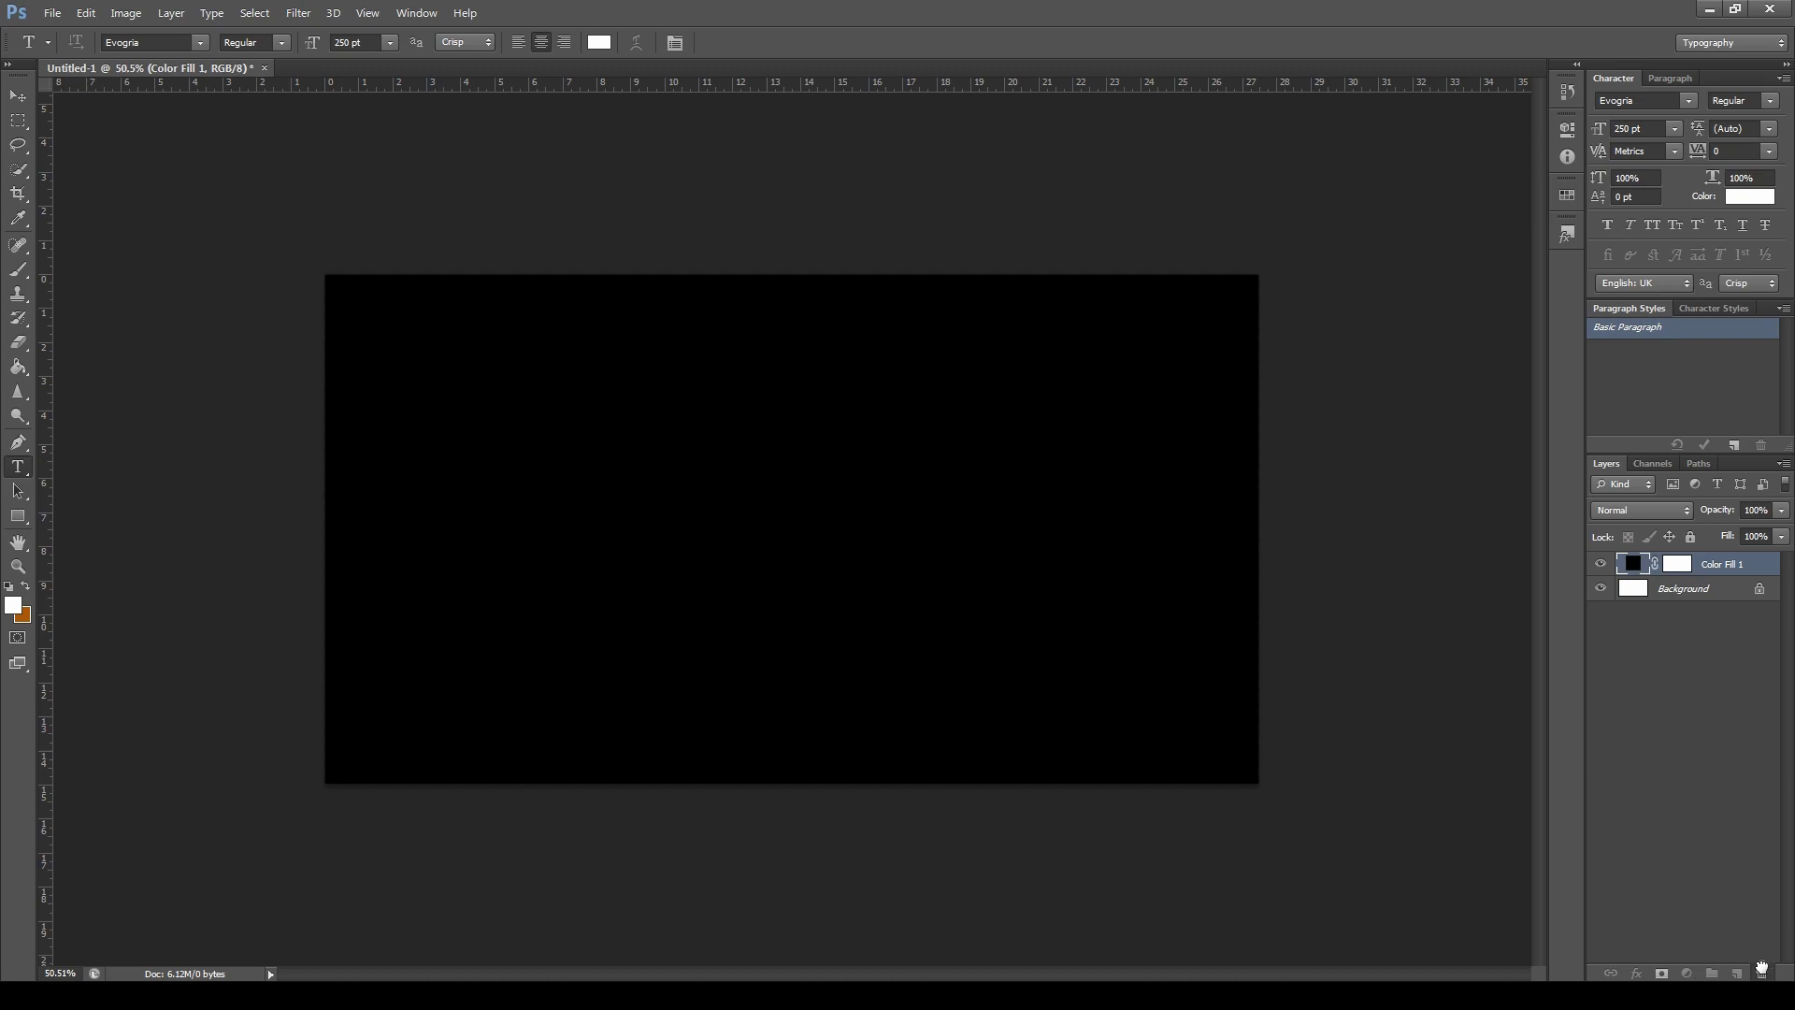
Delete the original white background layer and rename the black color fill layer "Background"
drag(1679, 592, 1762, 974)
double_click(1720, 564)
text(Background)
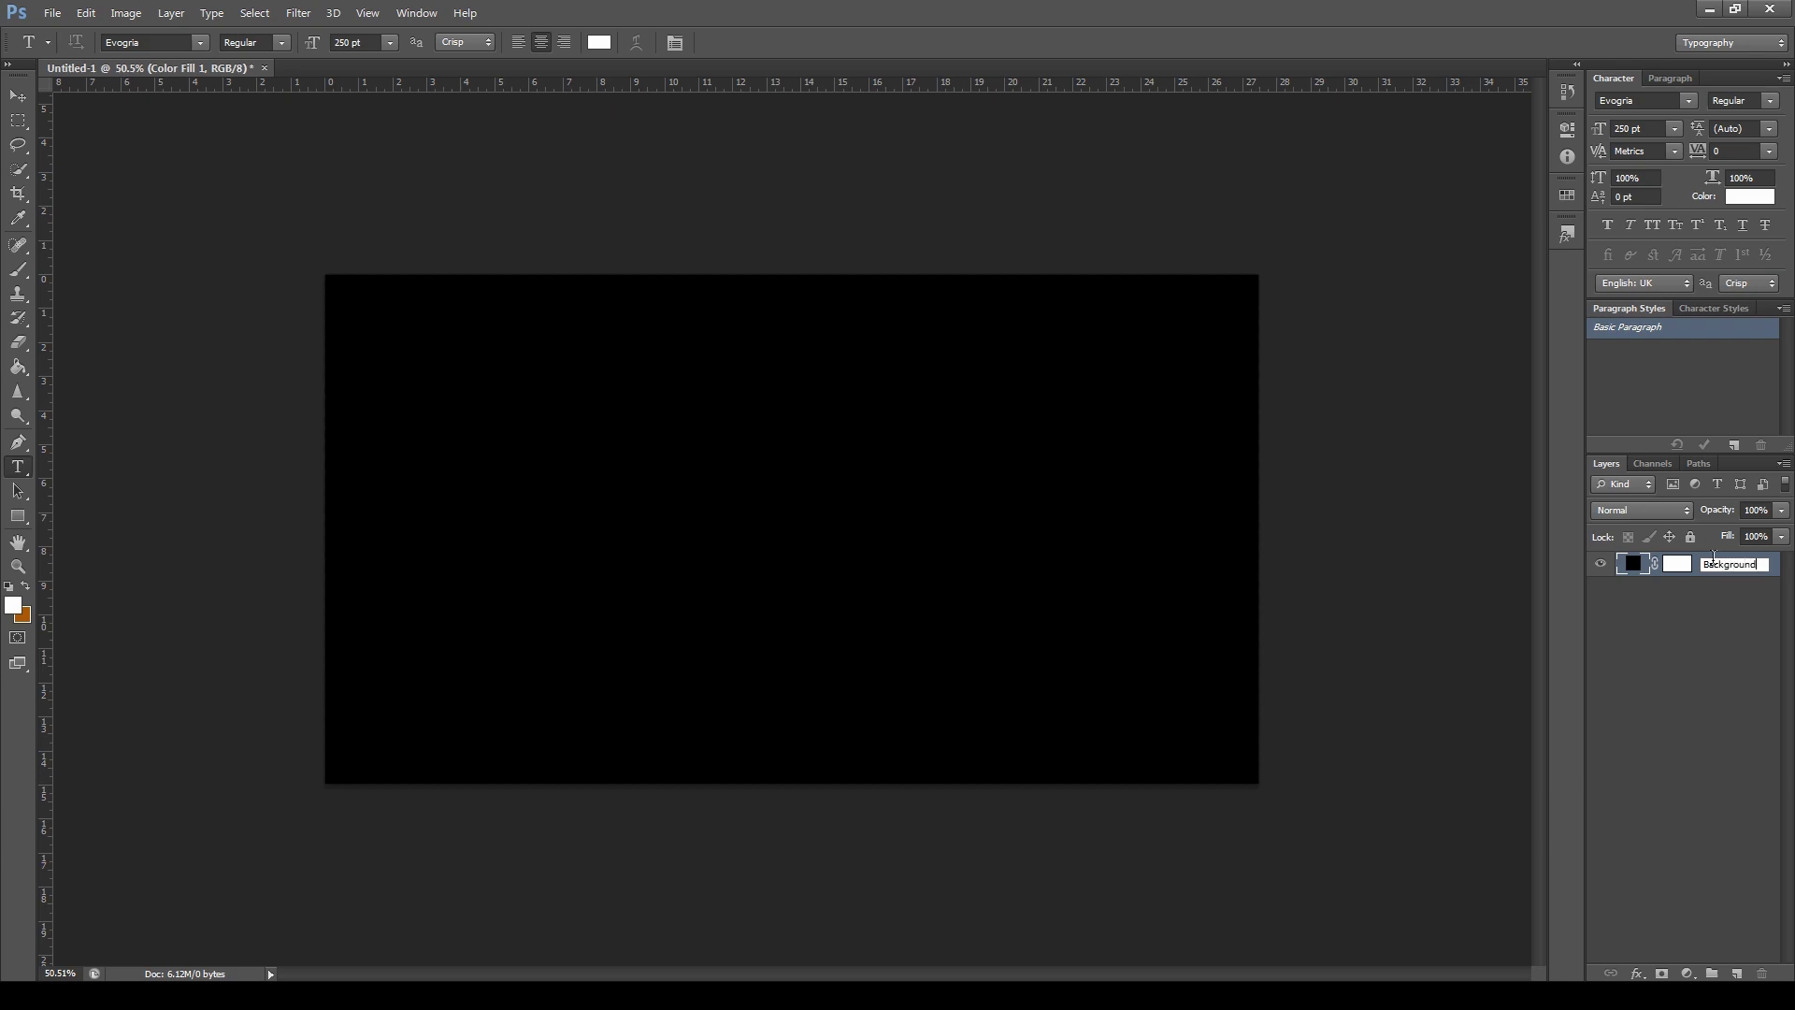
key(Return)
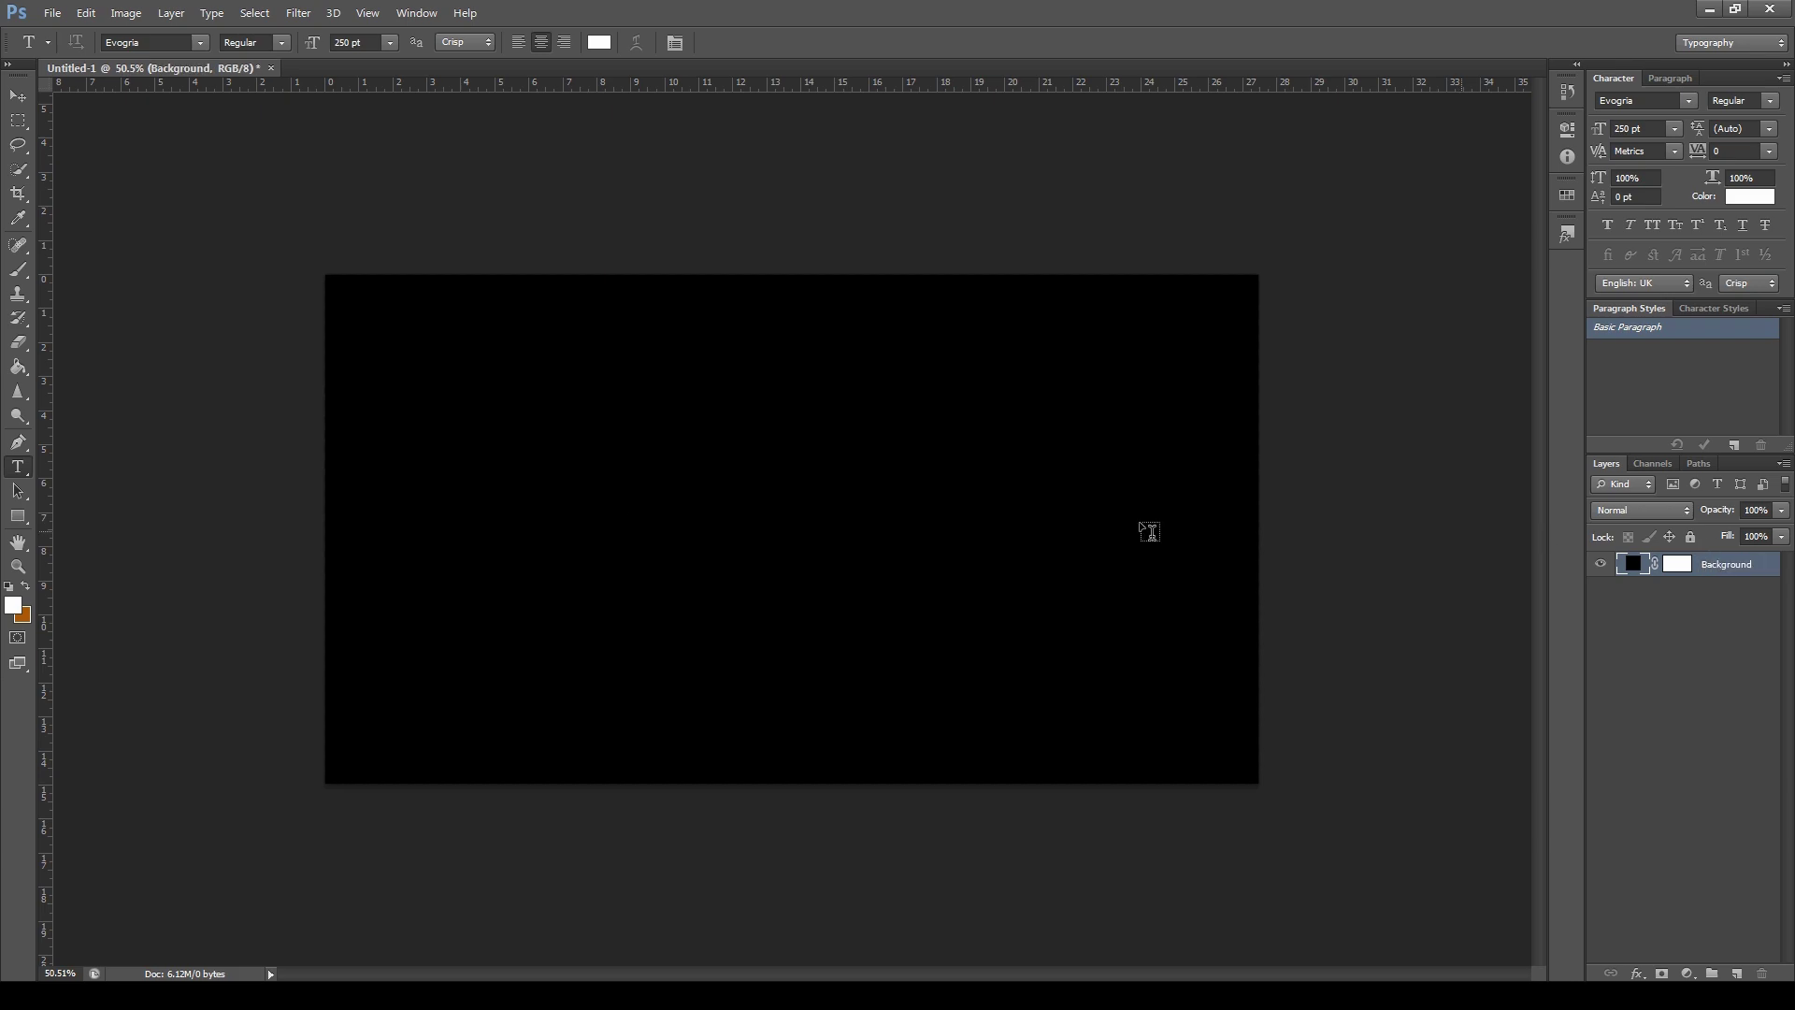
Add the text "METALLIC" in white 250 pt Evogria Regular and move it to the middle of the canvas
click(662, 558)
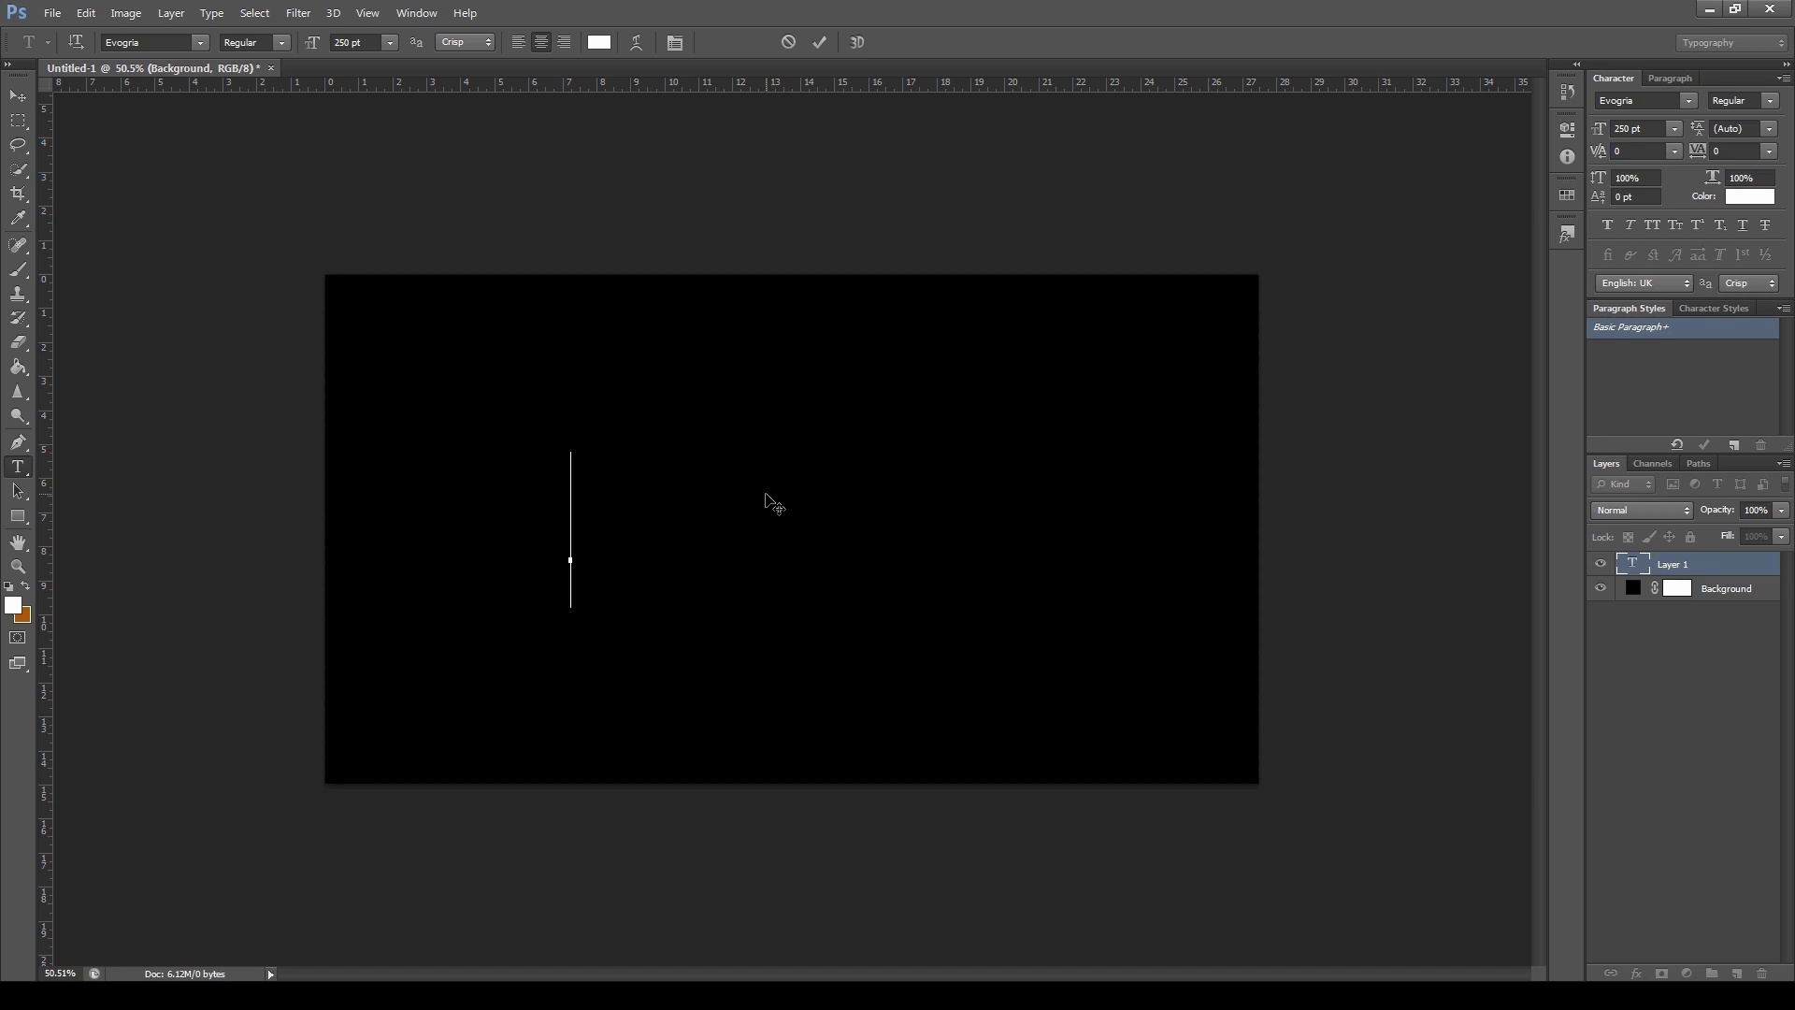
text(M)
key(BackSpace)
text(A)
key(BackSpace)
text(ETALLIC)
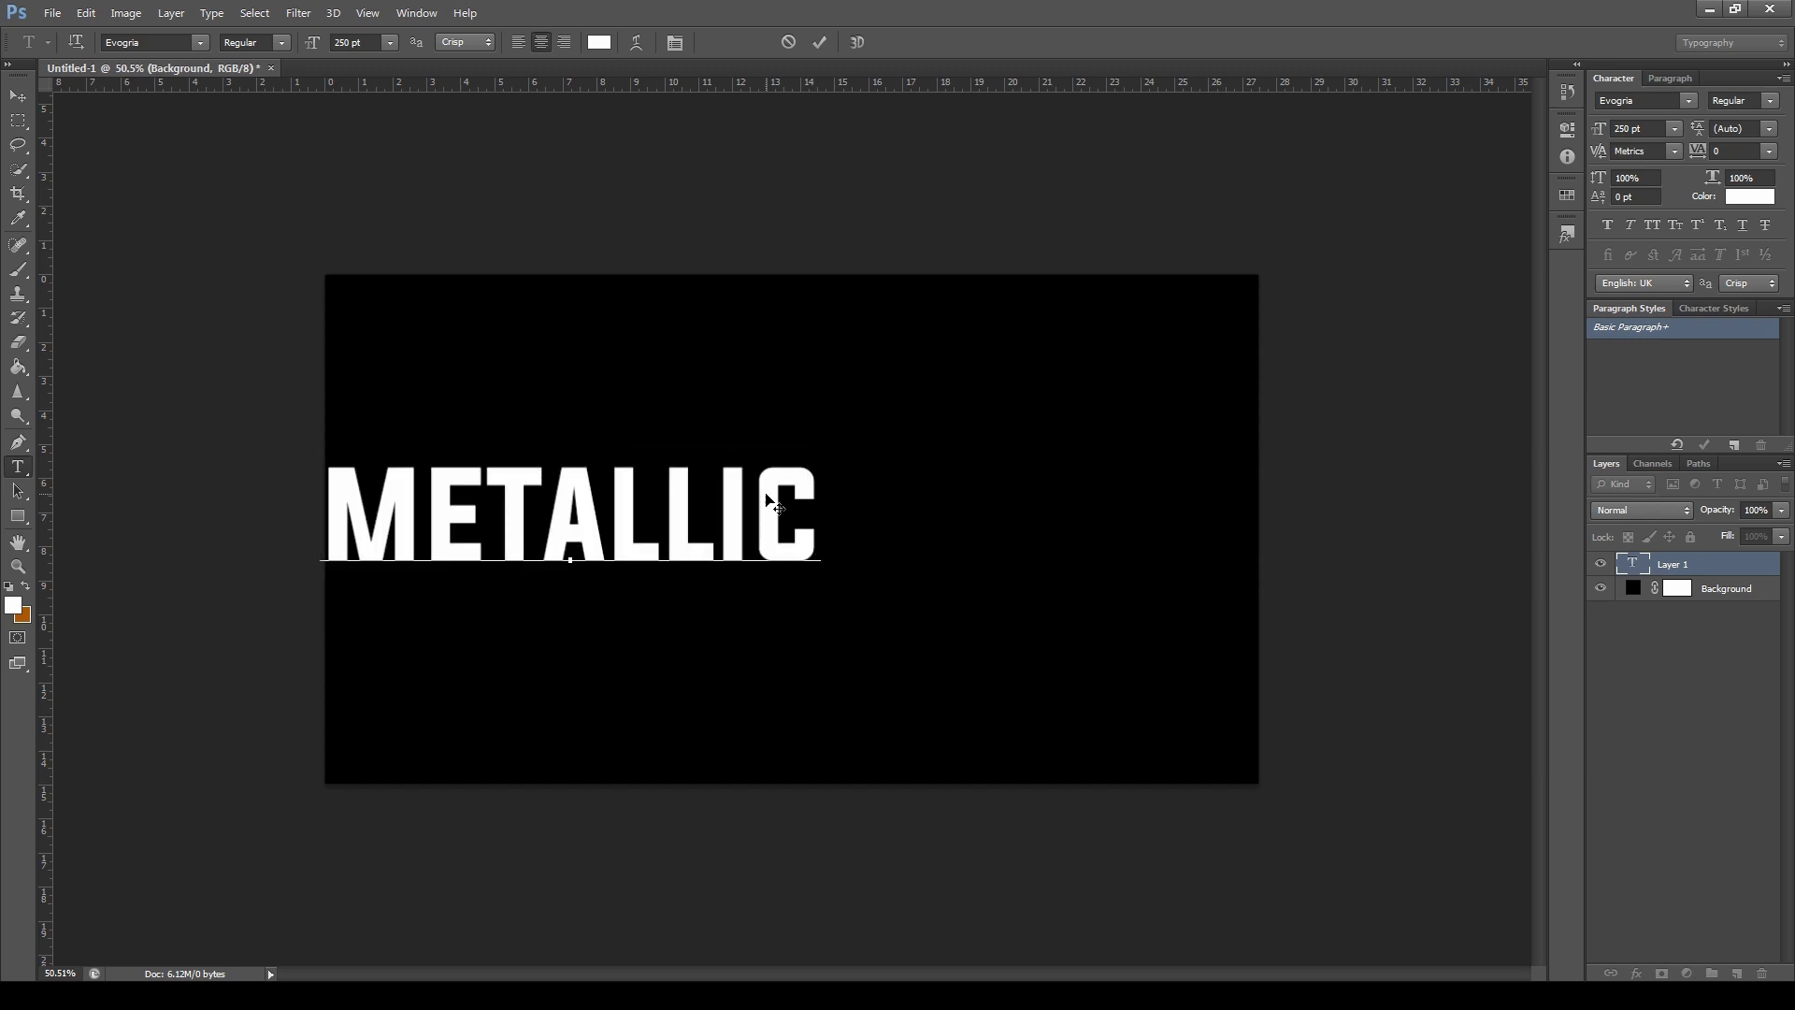
click(18, 95)
drag(680, 519, 852, 511)
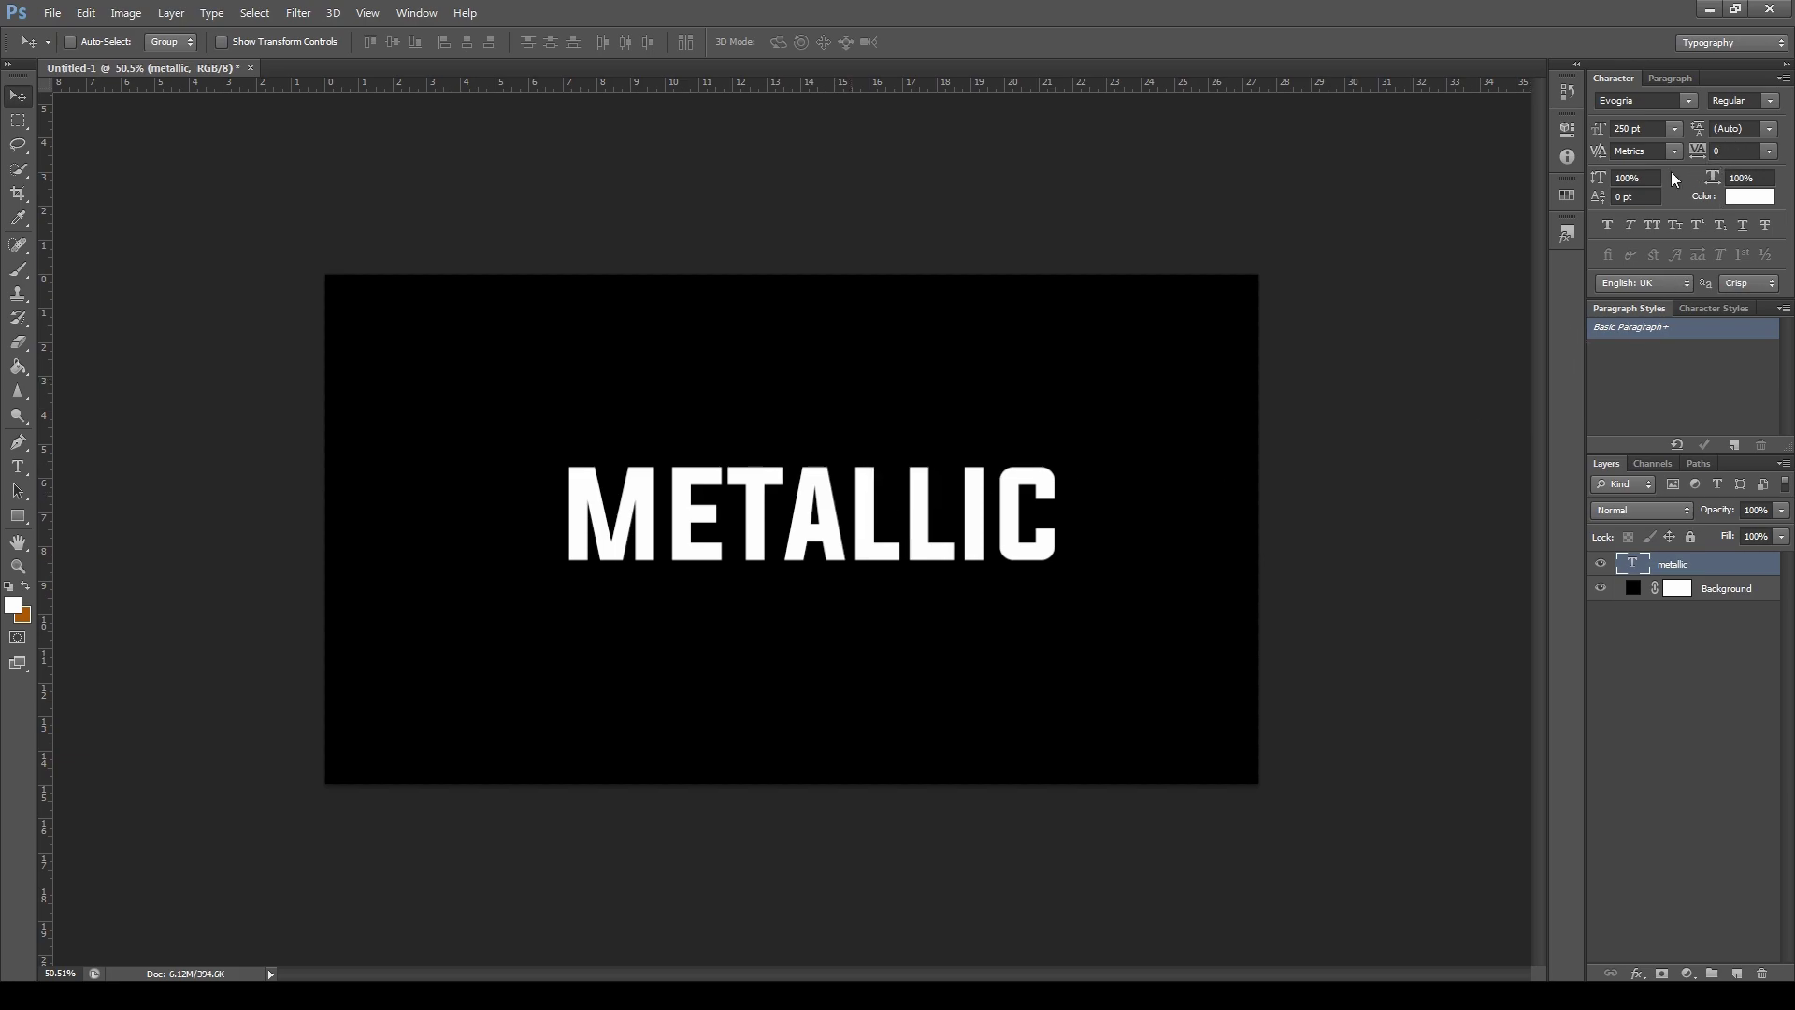
Set the text layer's anti-aliasing to Sharp and nudge the text slightly closer to the canvas center
click(1741, 285)
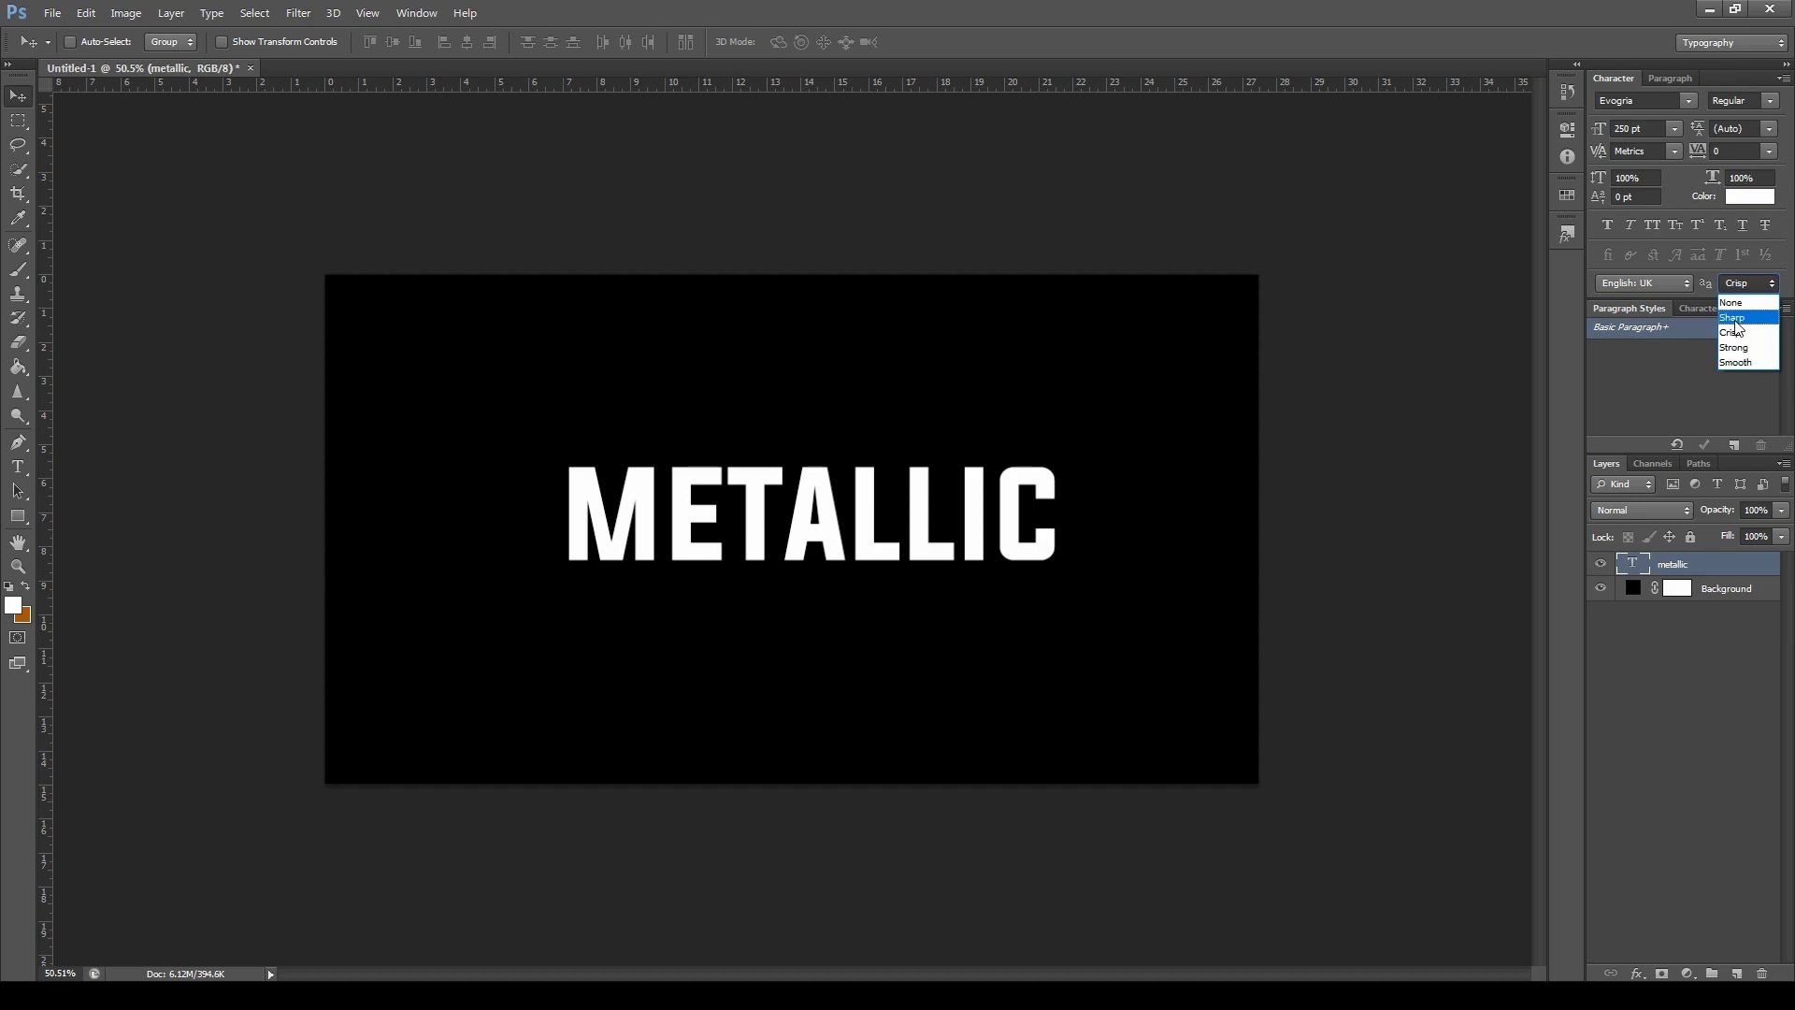
click(1735, 319)
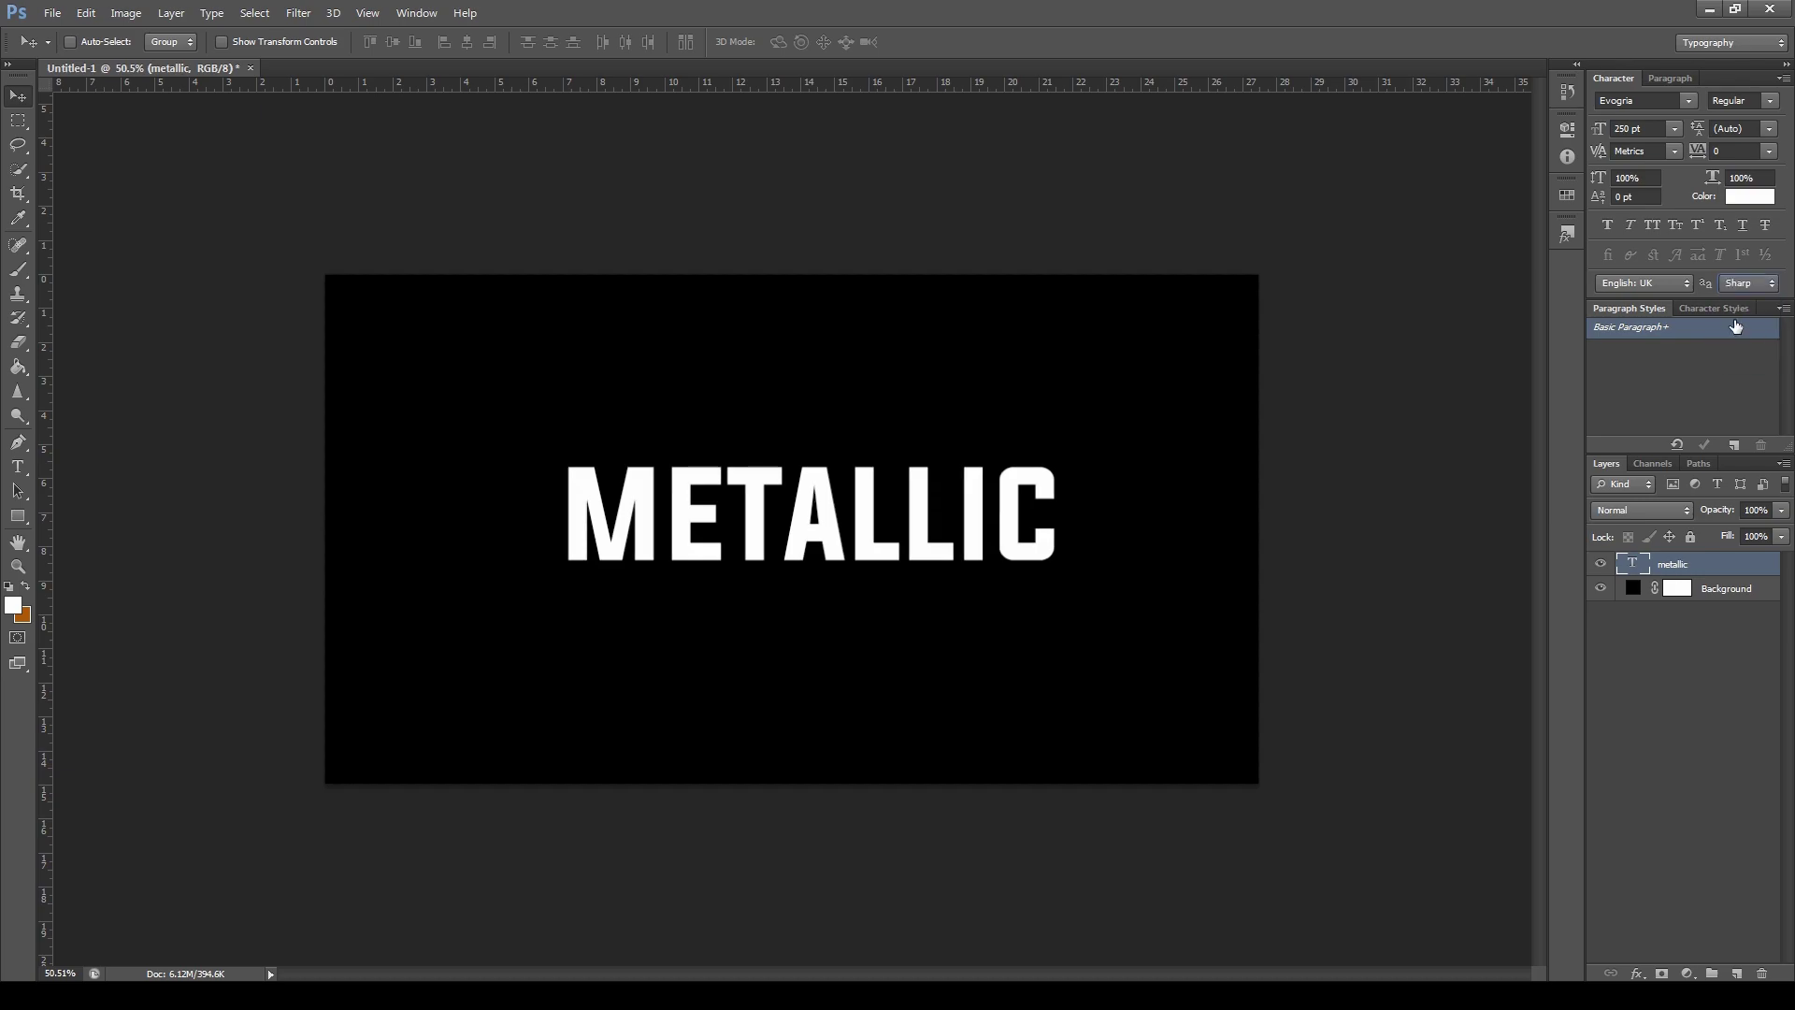
click(1678, 125)
click(1675, 130)
click(1720, 587)
click(1612, 568)
drag(813, 499, 804, 509)
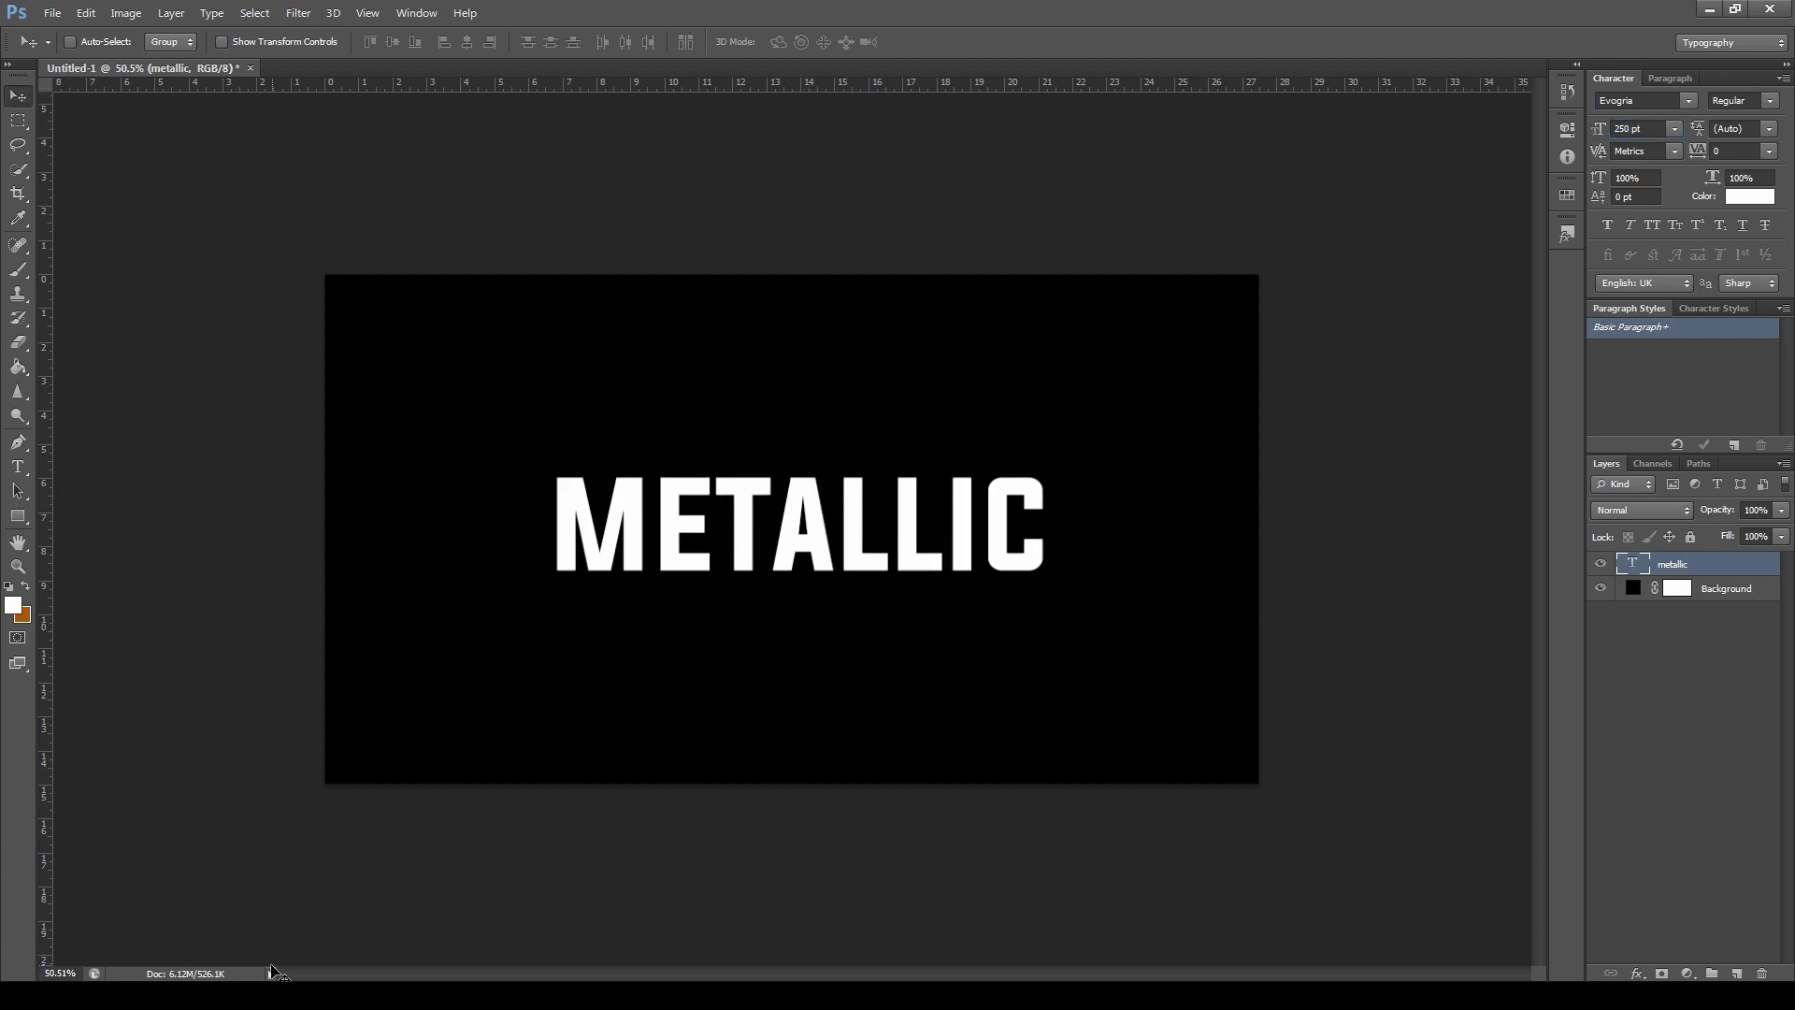
Enable Blend Interior Effects as Group in the text layer's blending options and apply it
right_click(1682, 561)
click(1457, 262)
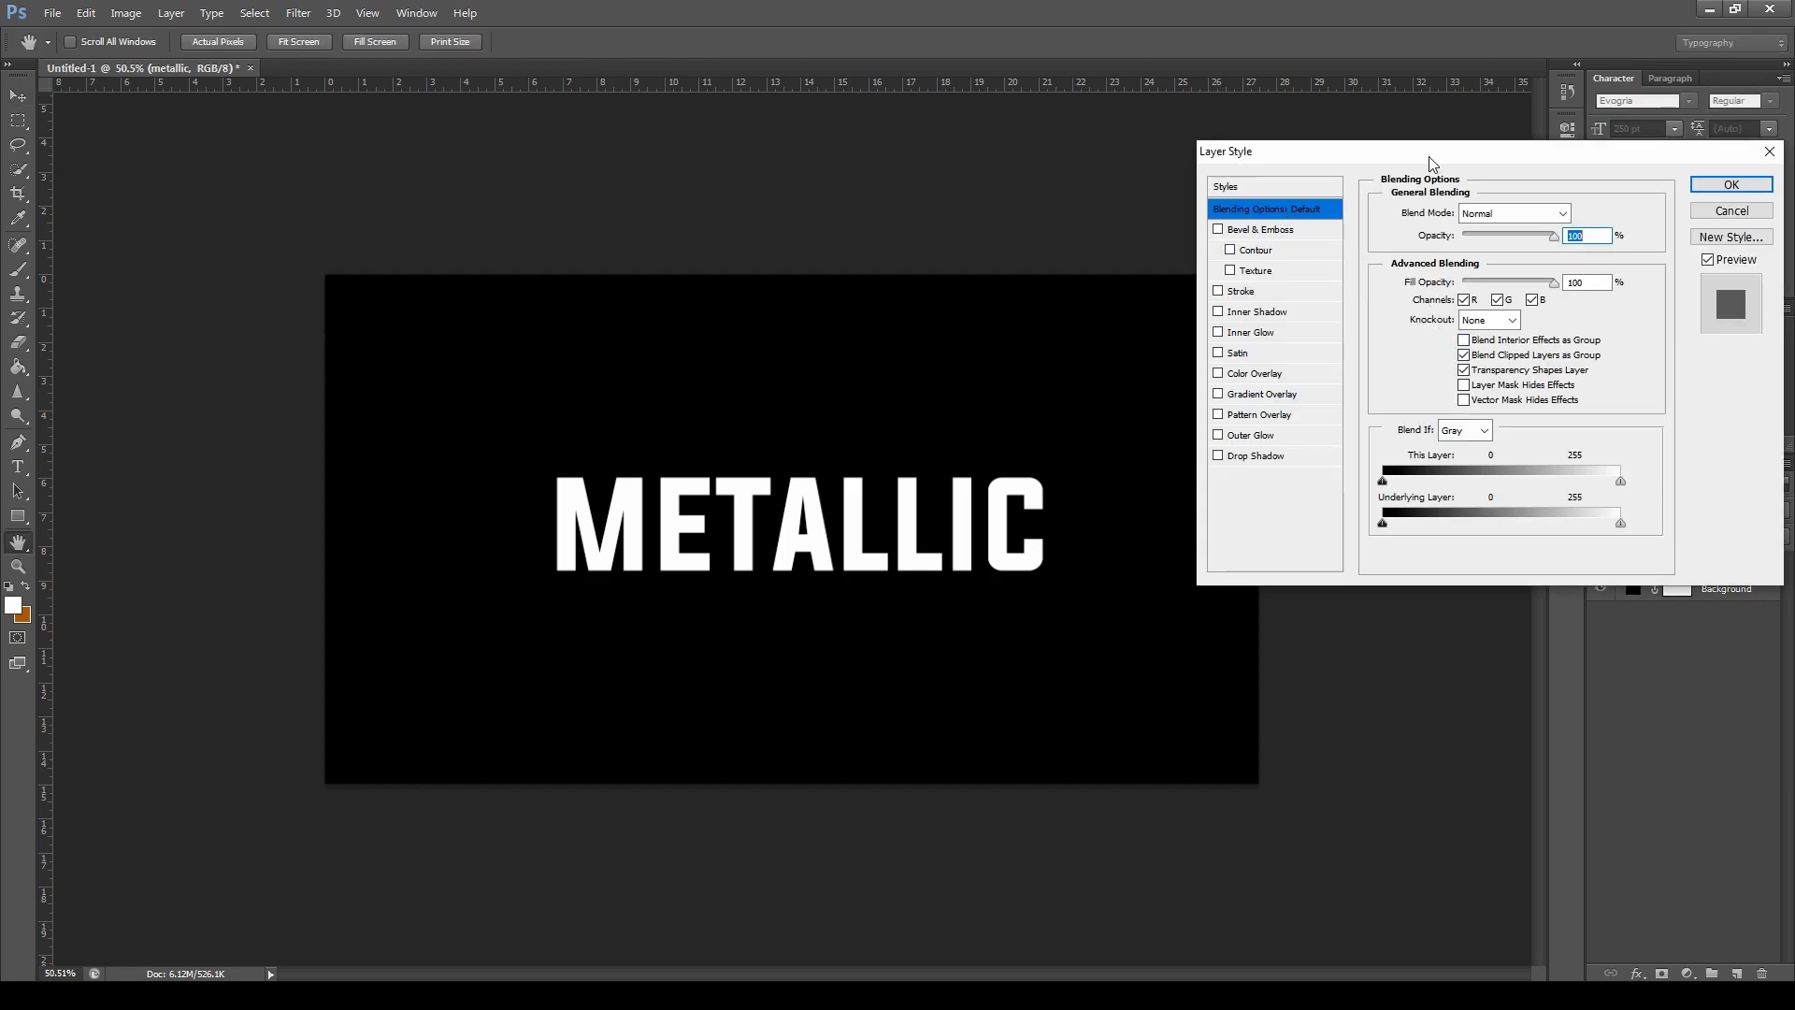
drag(1436, 164, 1234, 152)
click(1263, 329)
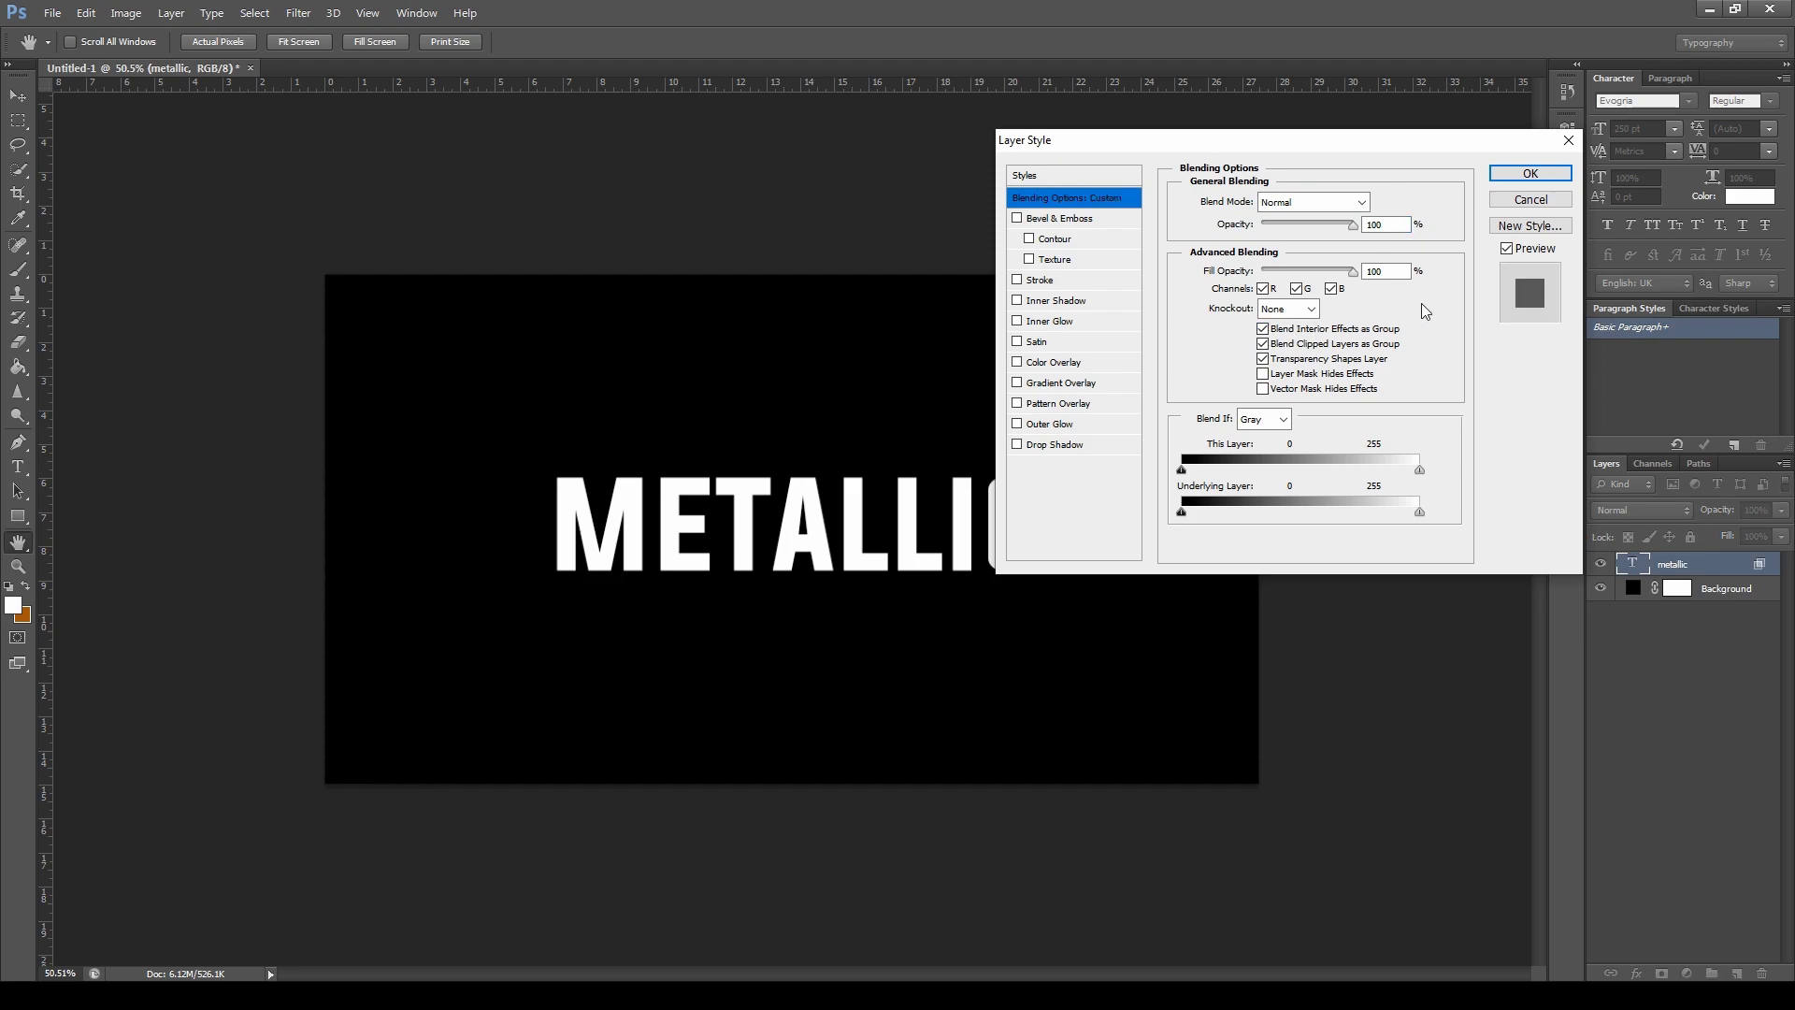
click(1531, 173)
right_click(1714, 570)
click(1501, 259)
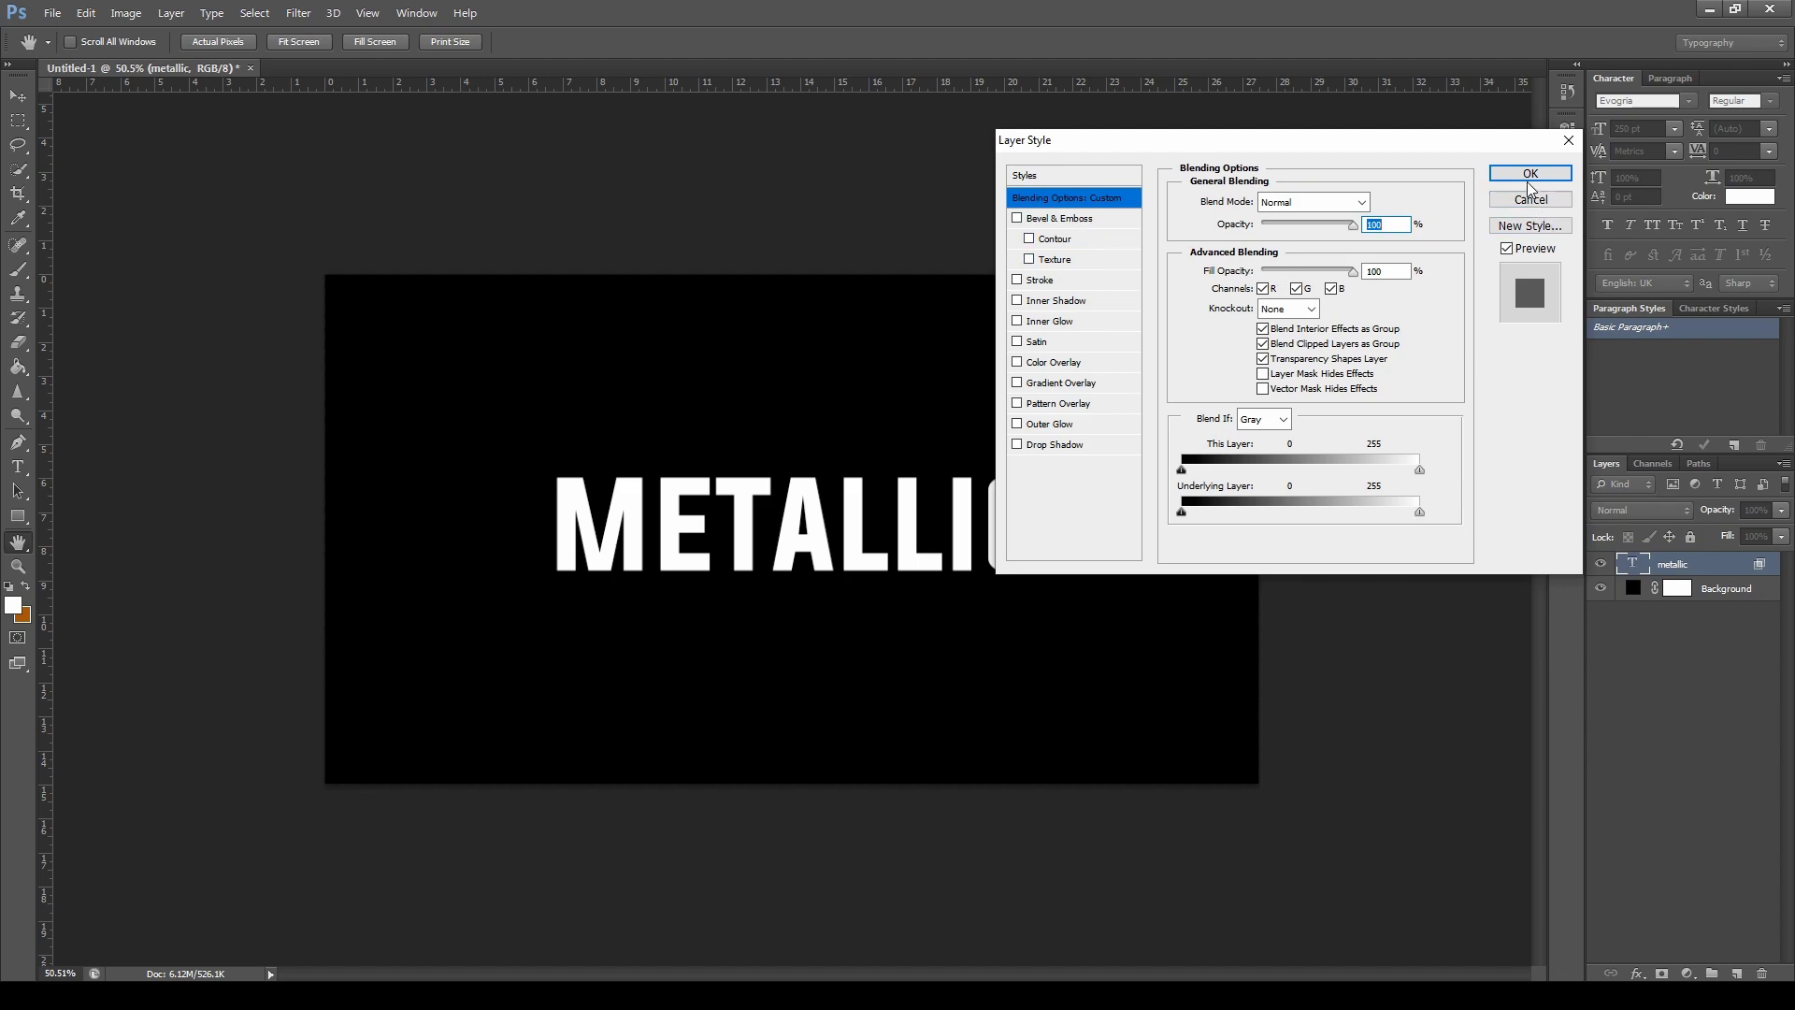
click(1531, 174)
Add a Drop Shadow effect to the text layer with 70% opacity and a 90° angle
right_click(1706, 565)
click(1500, 285)
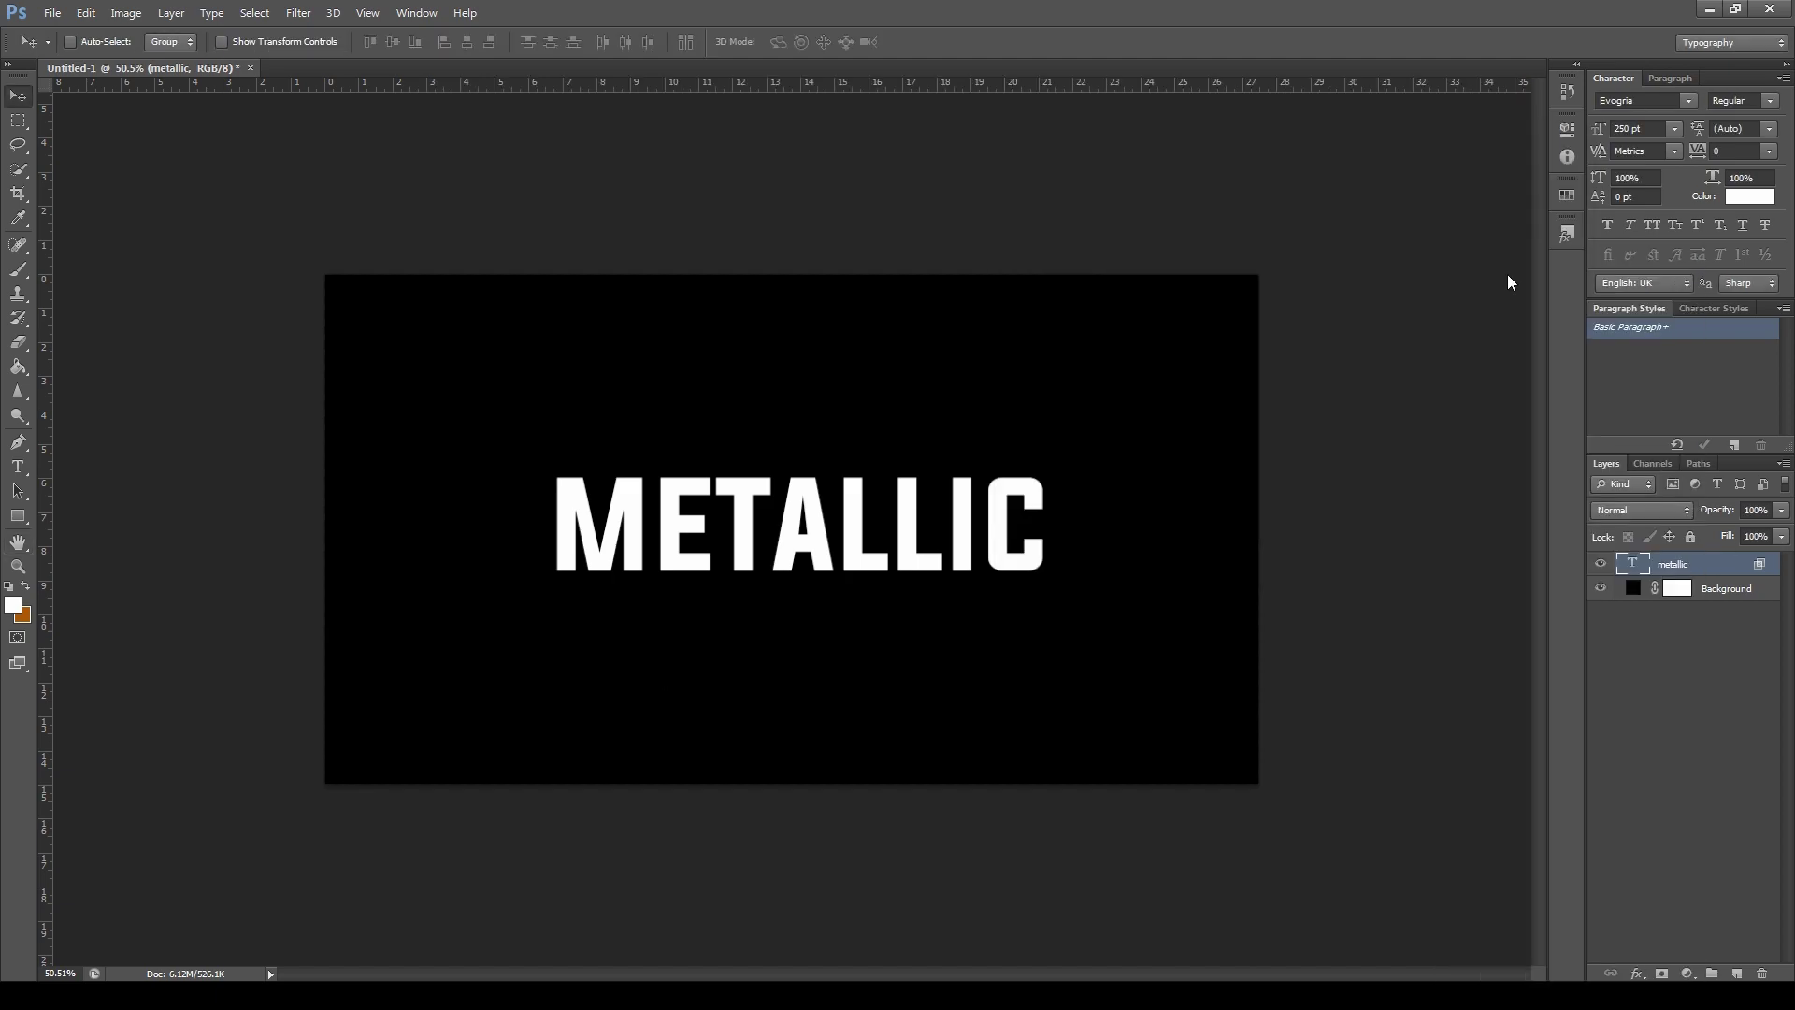
click(1052, 446)
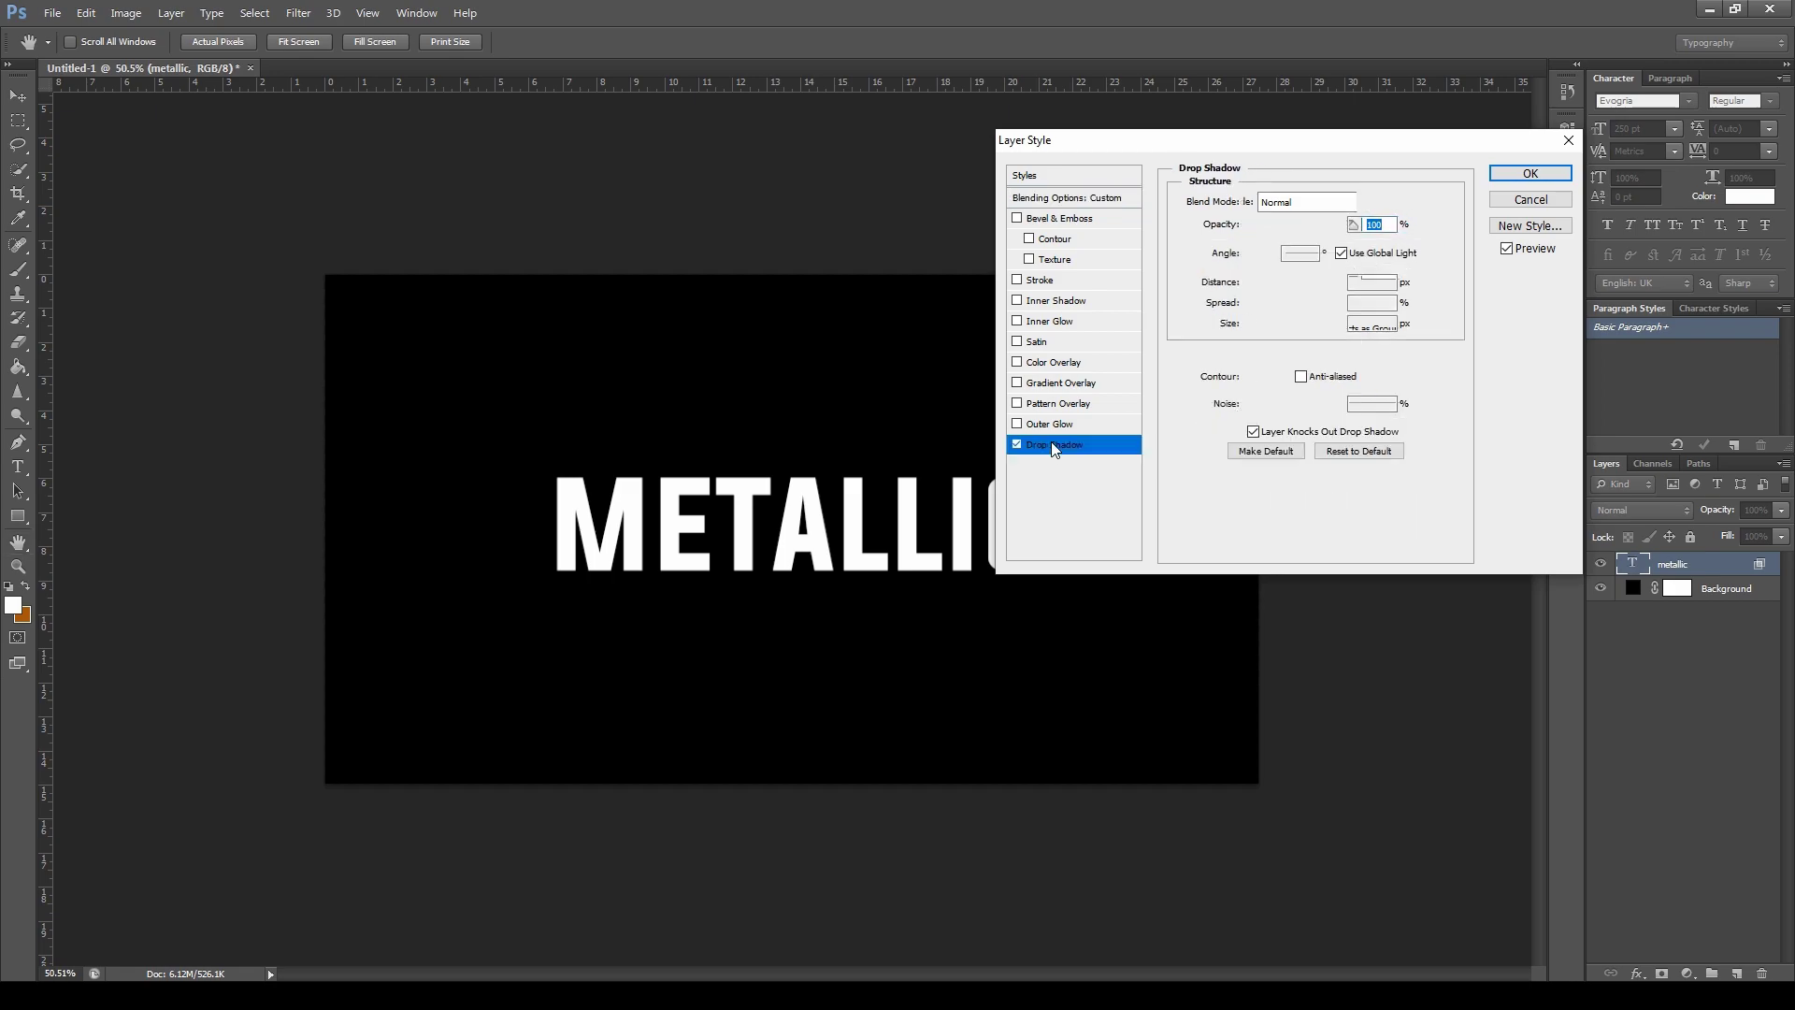
double_click(1367, 224)
text(70)
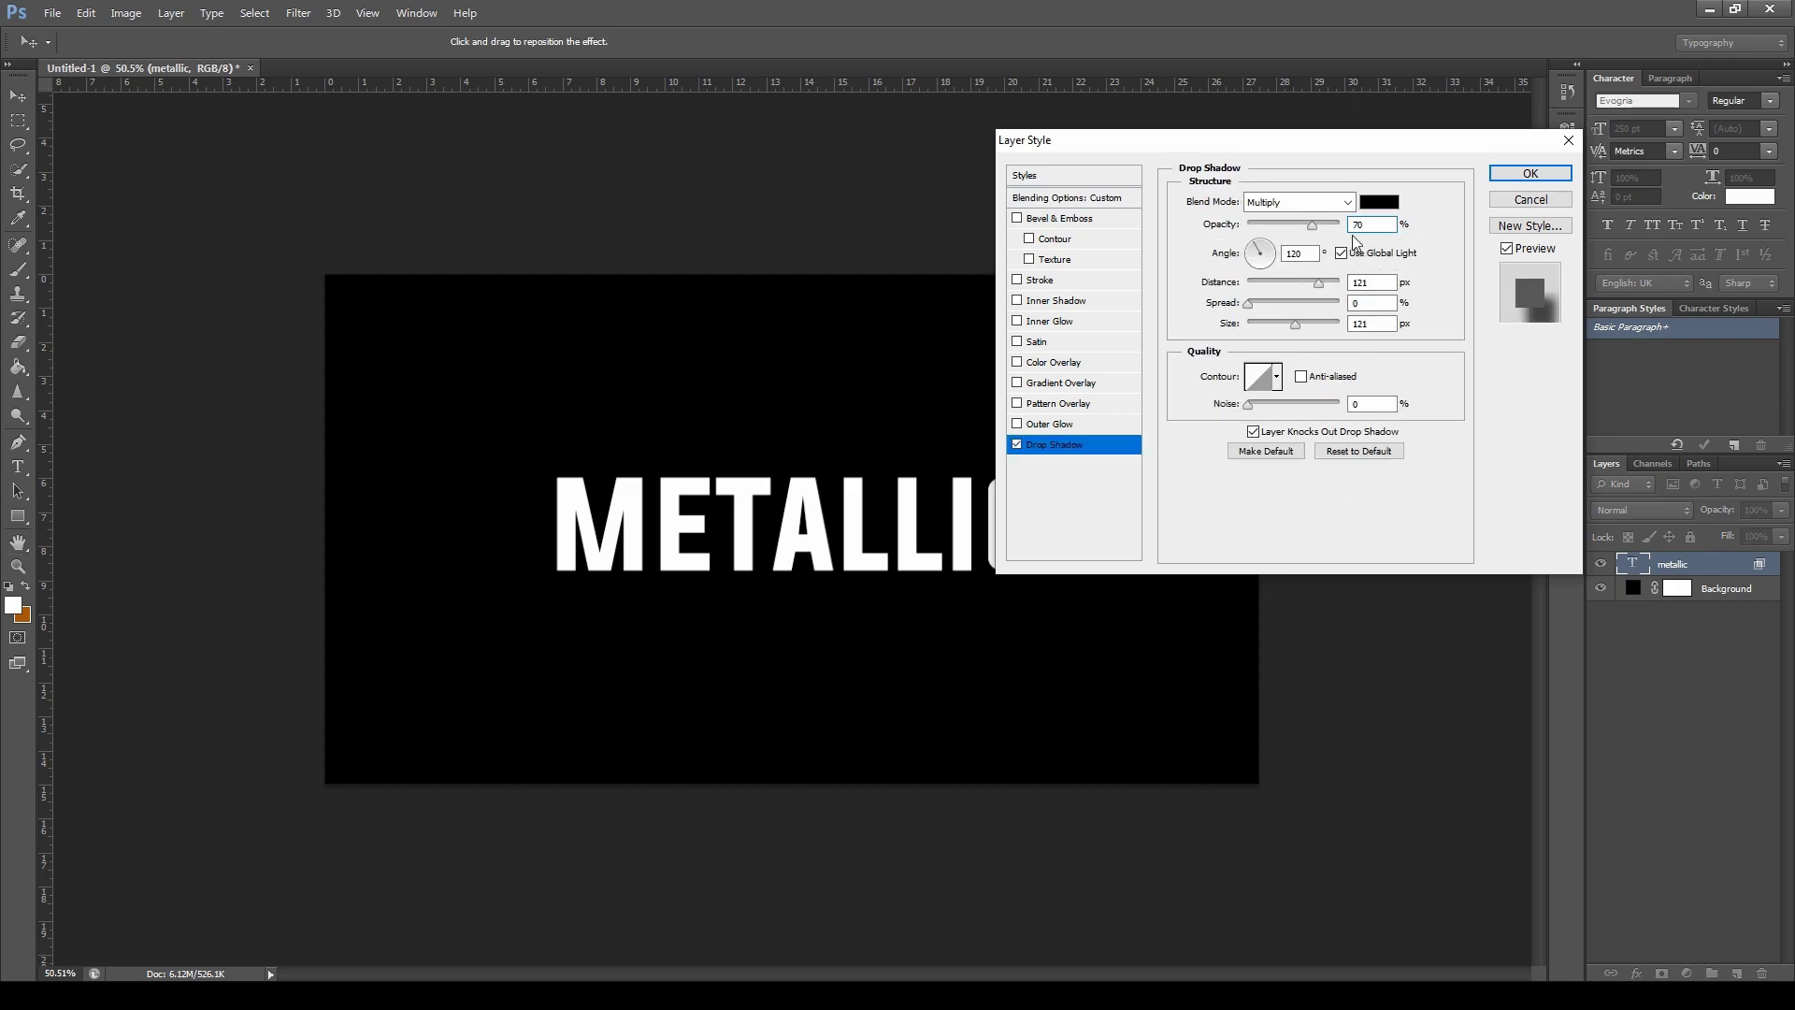
double_click(1296, 254)
text(90)
Set the drop shadow's distance to 10 px, spread to 20% and size to 10 px
double_click(1369, 283)
text(10)
key(Tab)
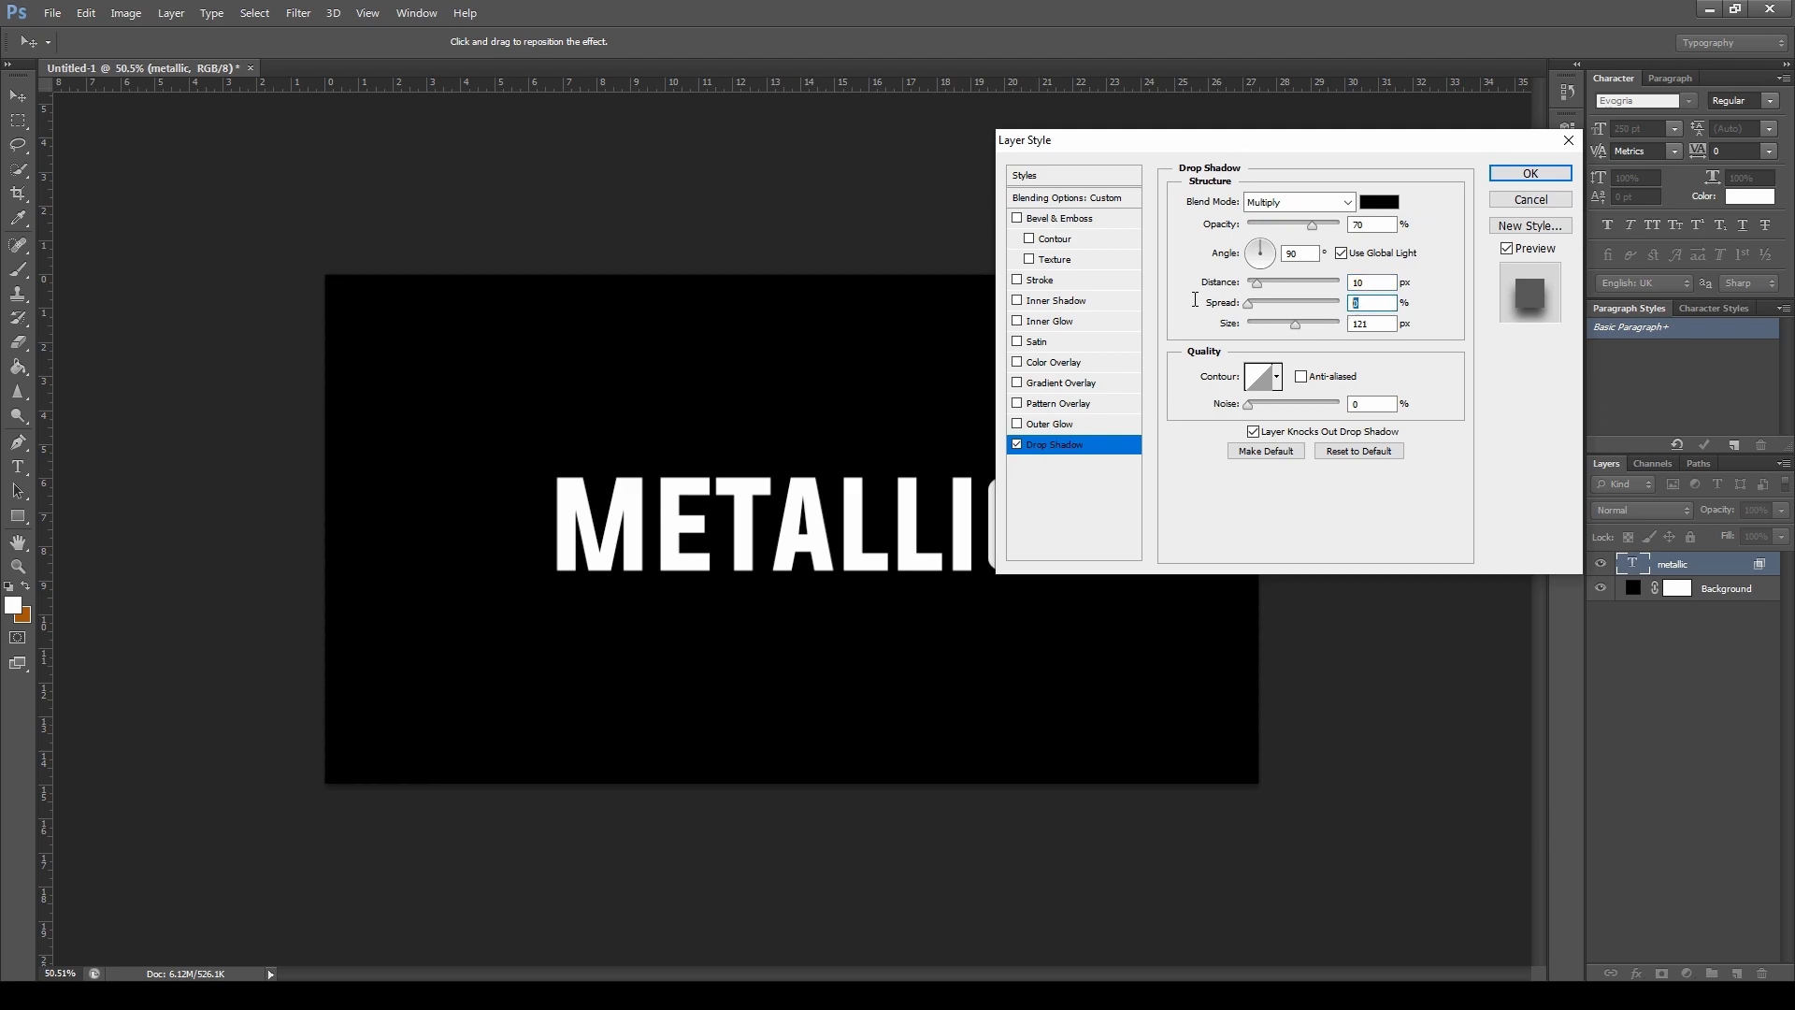
text(20)
double_click(1386, 324)
text(0)
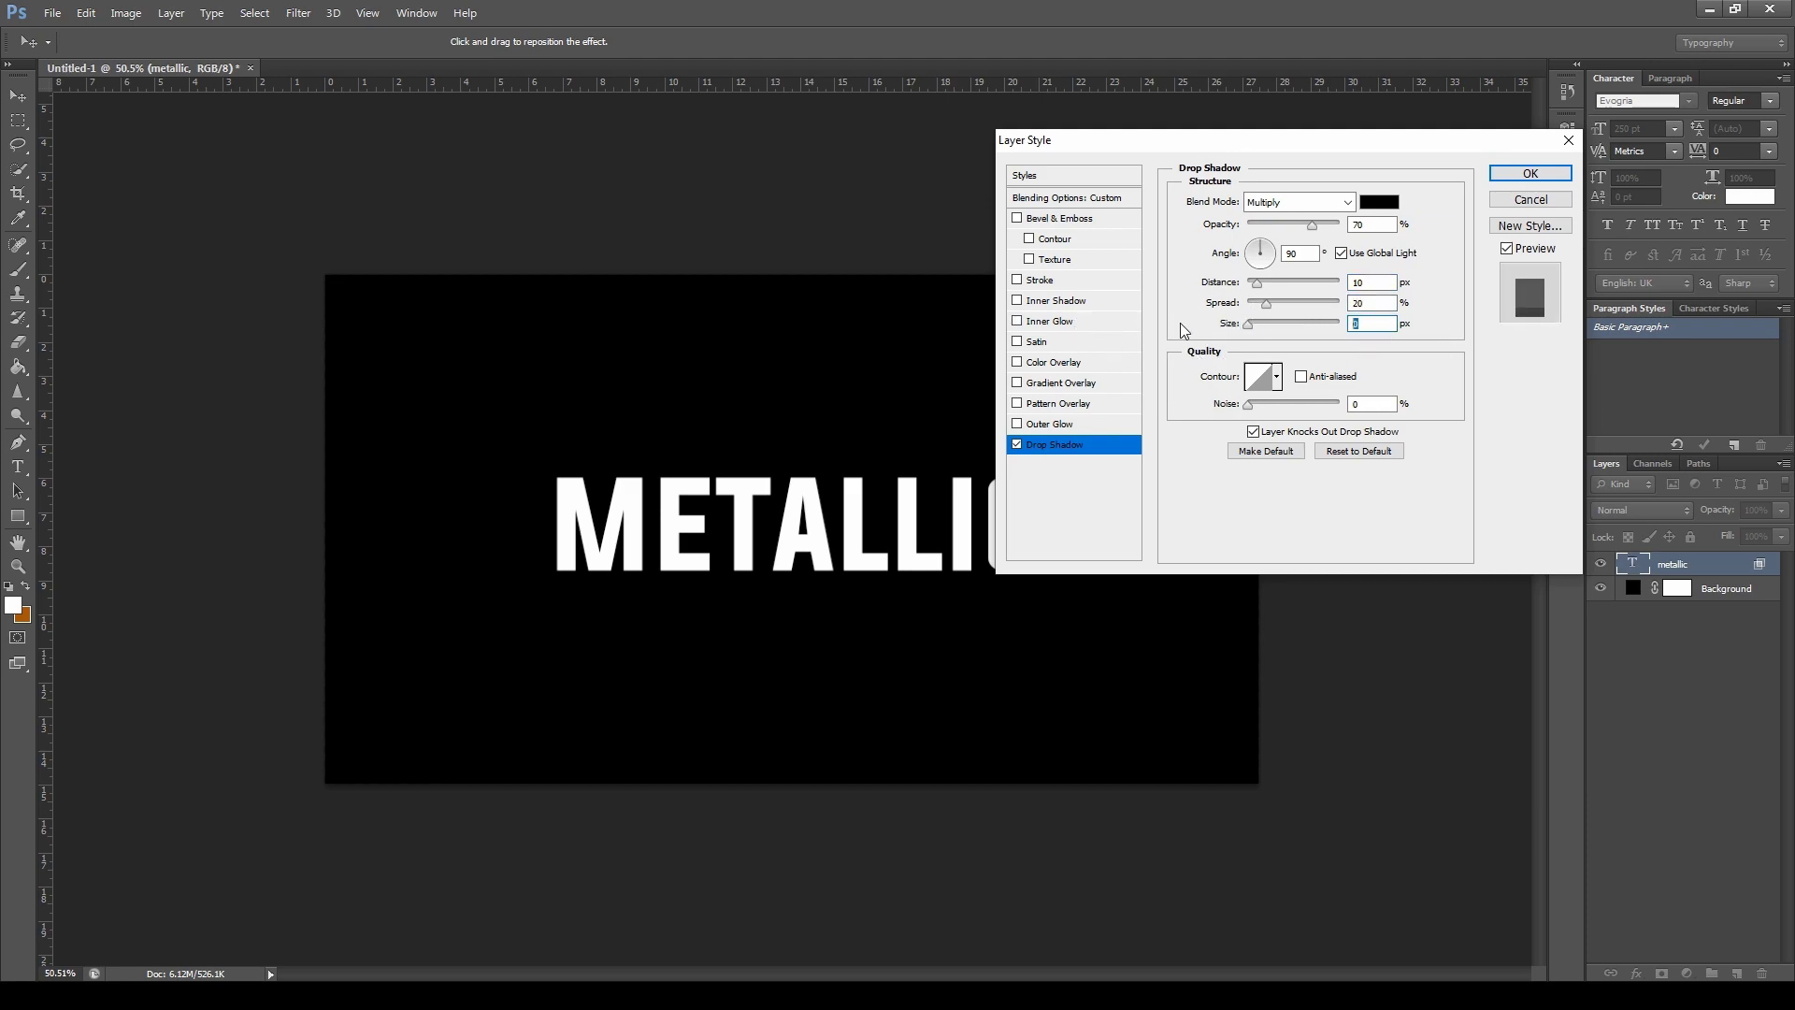
text(10)
Turn off Use Global Light for the drop shadow, set its angle to 90° and apply the layer style
click(1342, 253)
double_click(1298, 253)
text(90)
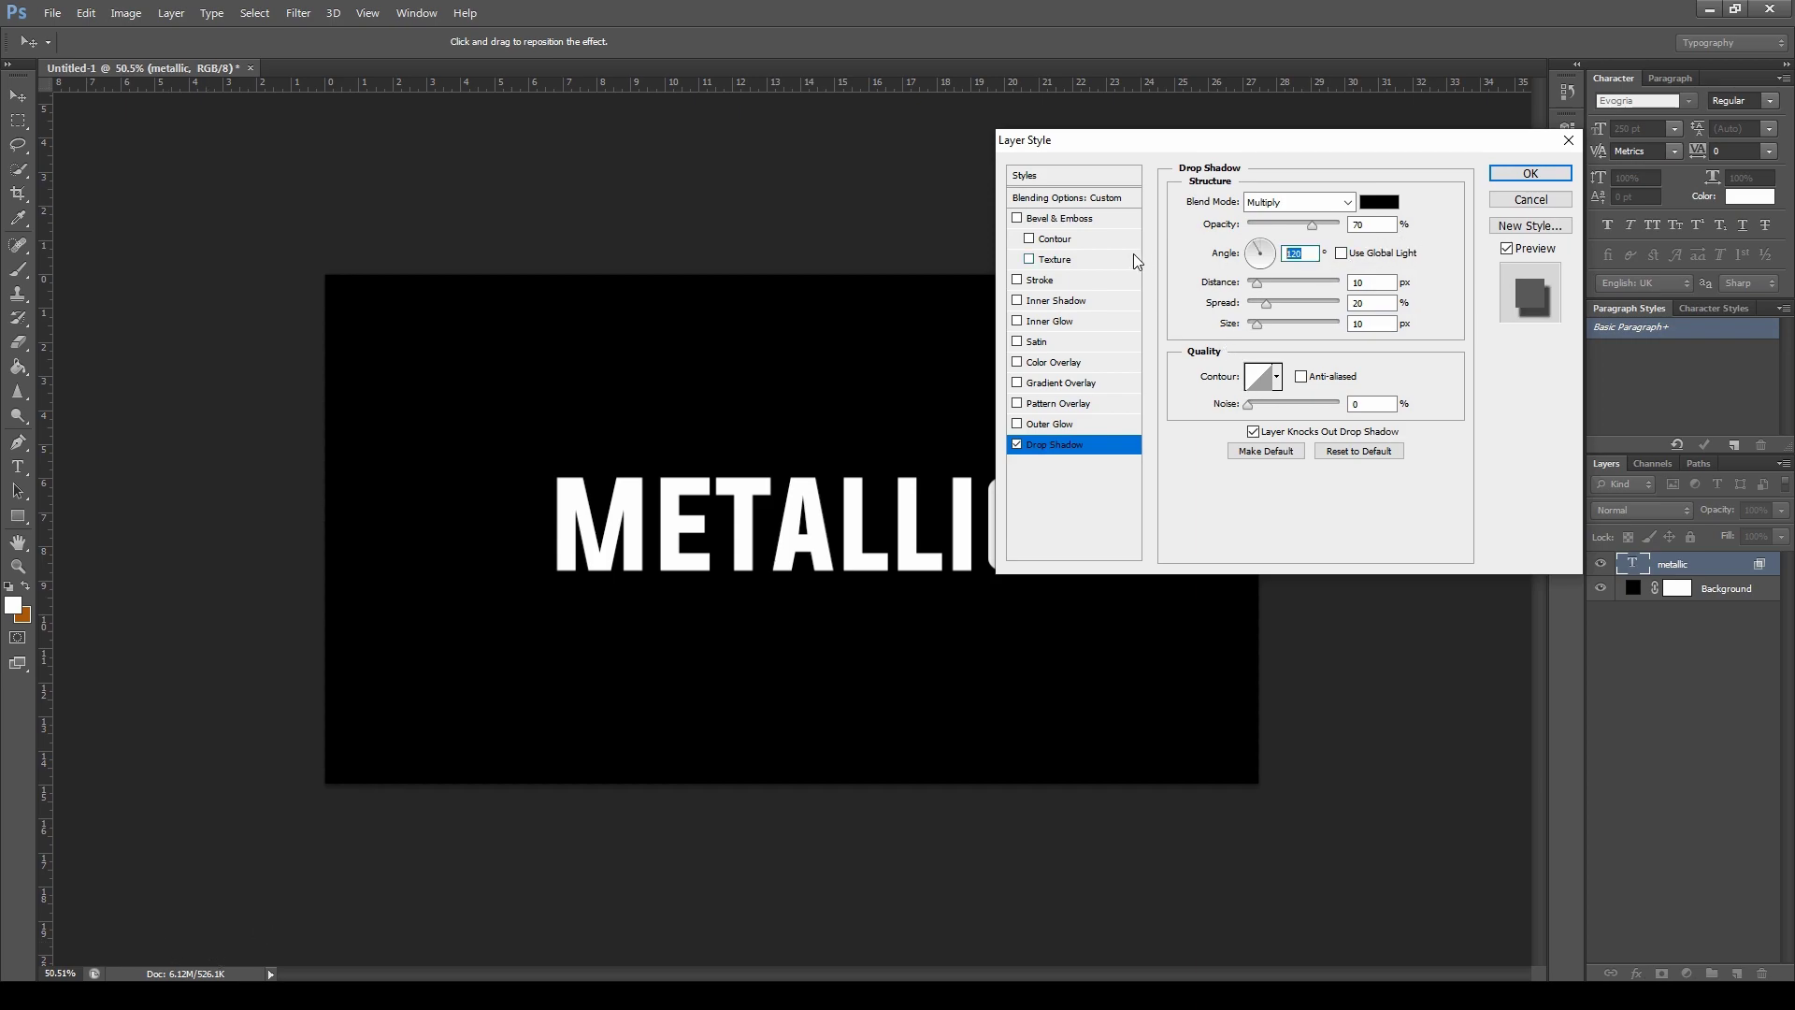
key(Return)
click(1531, 174)
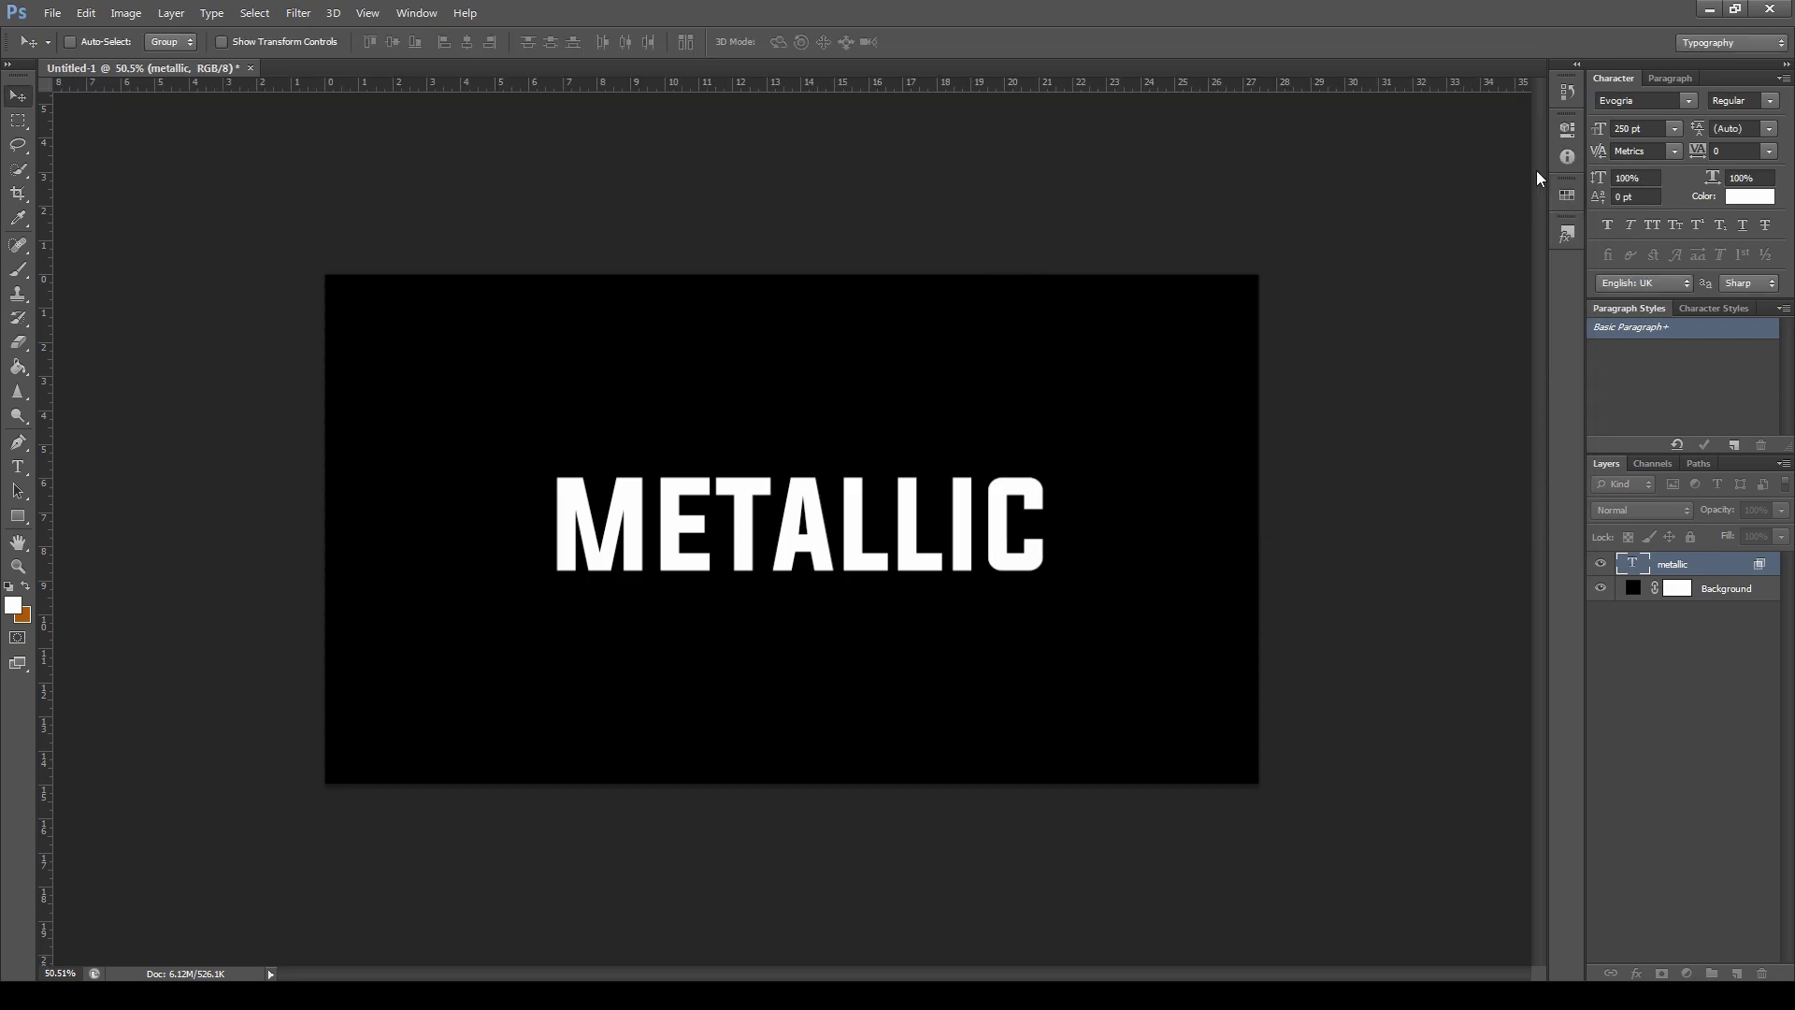
right_click(1685, 563)
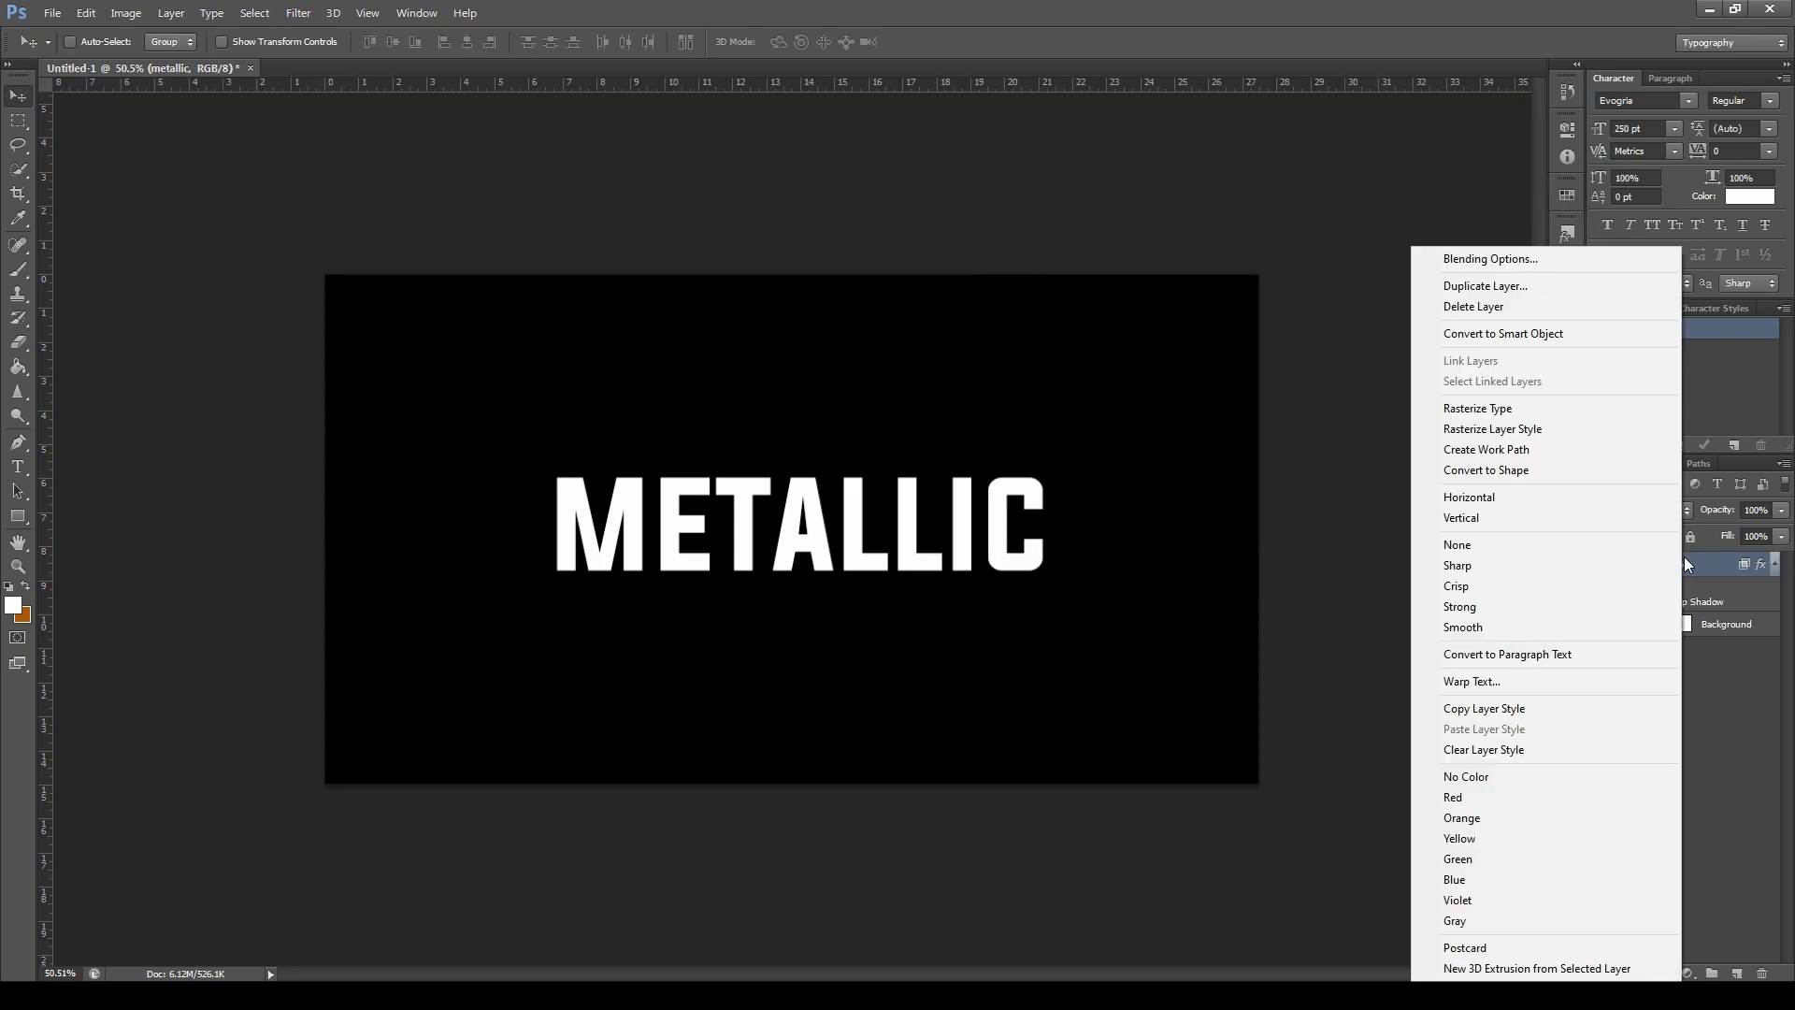
click(1508, 267)
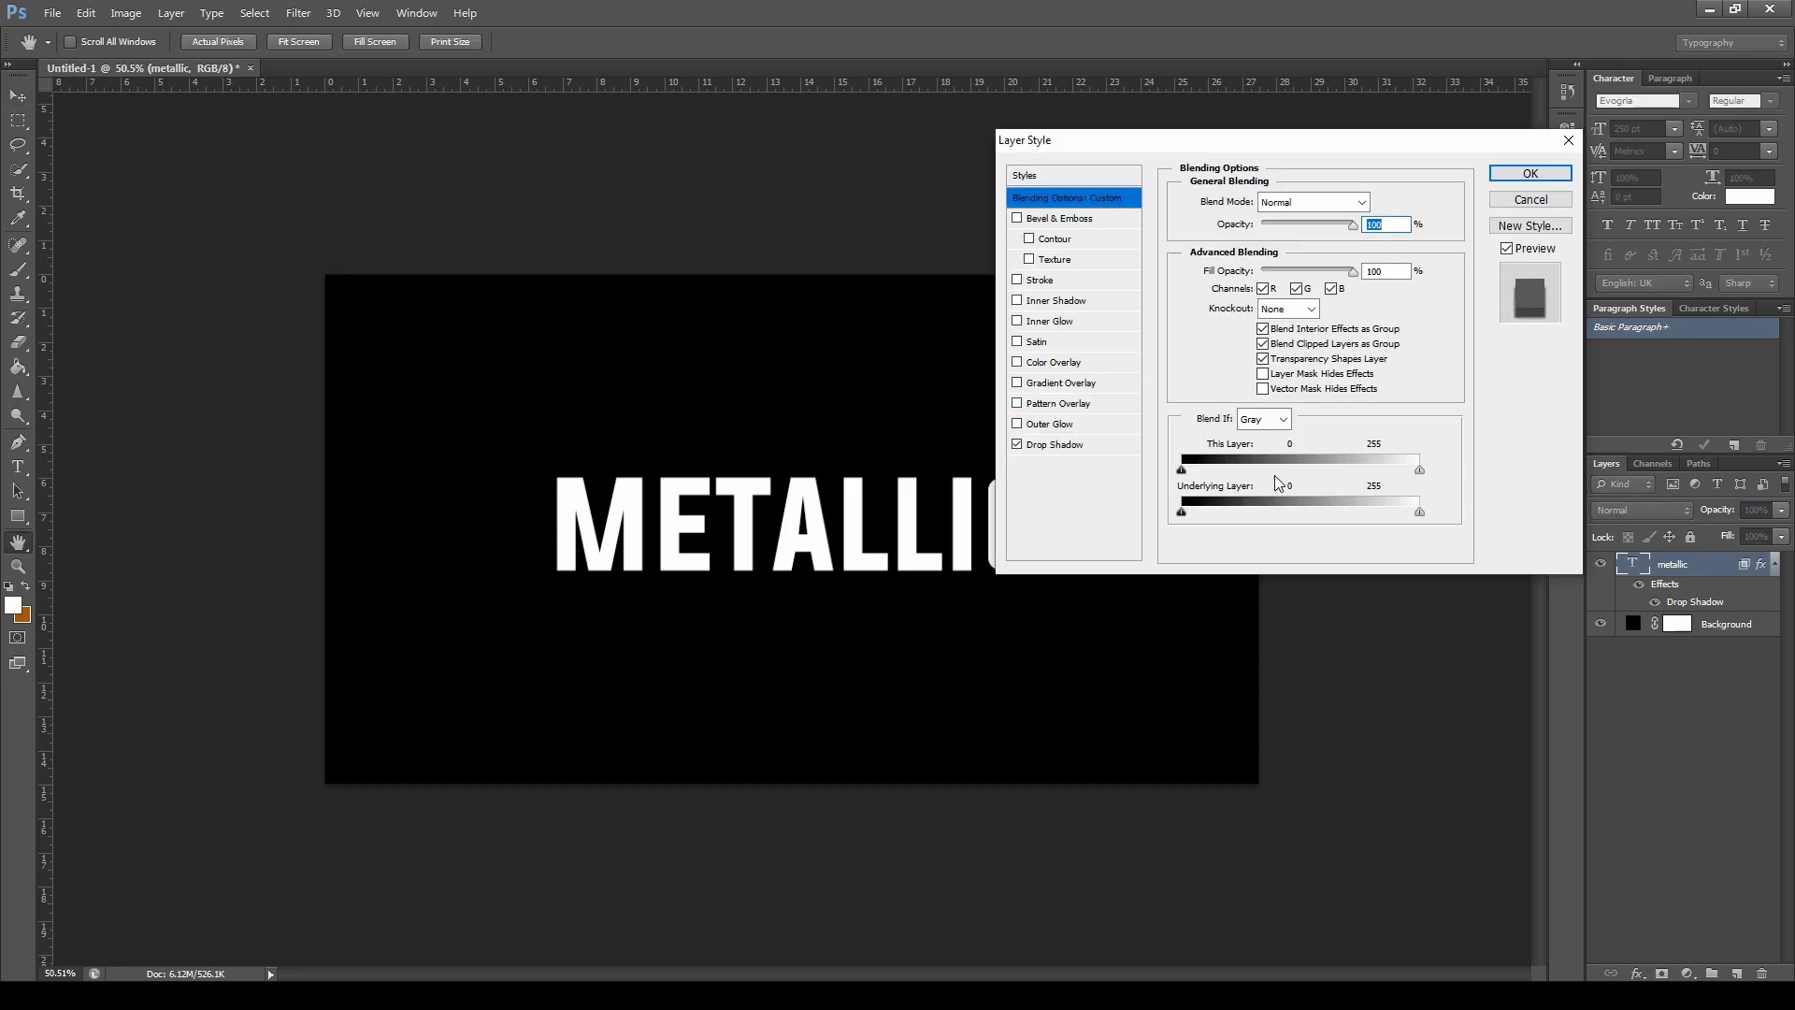
click(1055, 446)
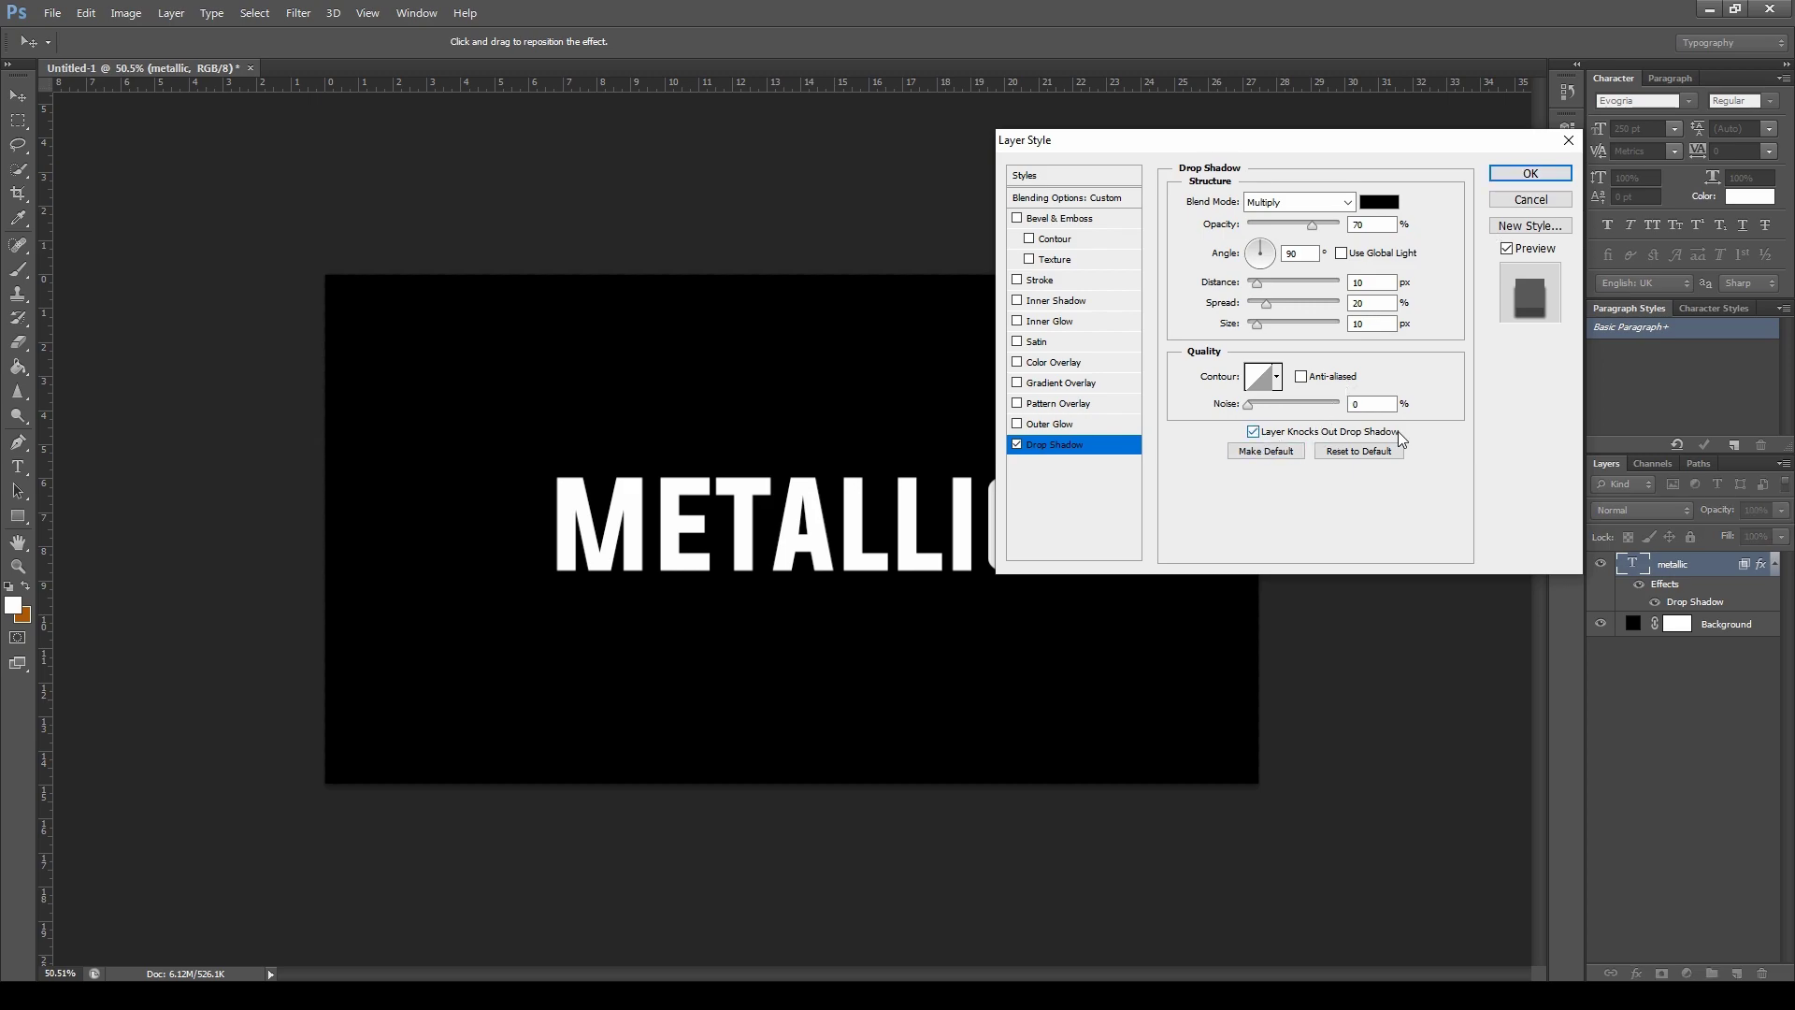
click(1521, 175)
Add a Gradient Overlay effect to the text layer and set its scale to 150%
right_click(1688, 571)
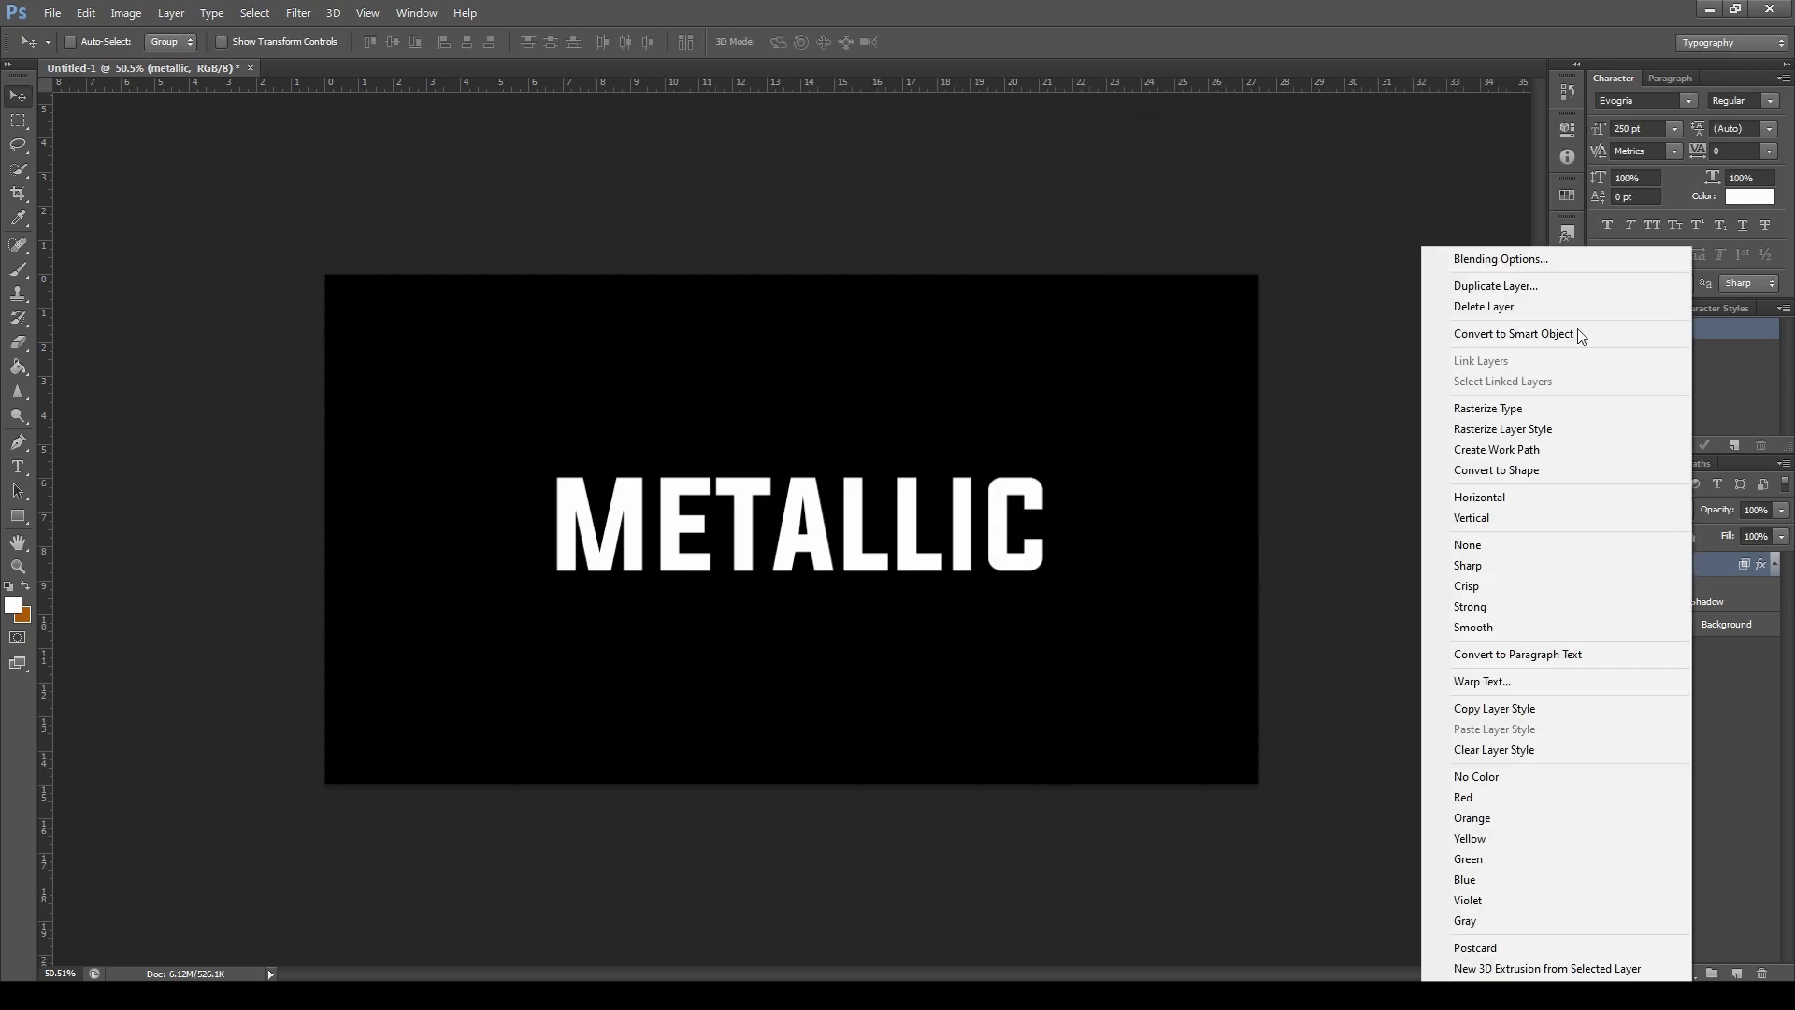
click(1476, 258)
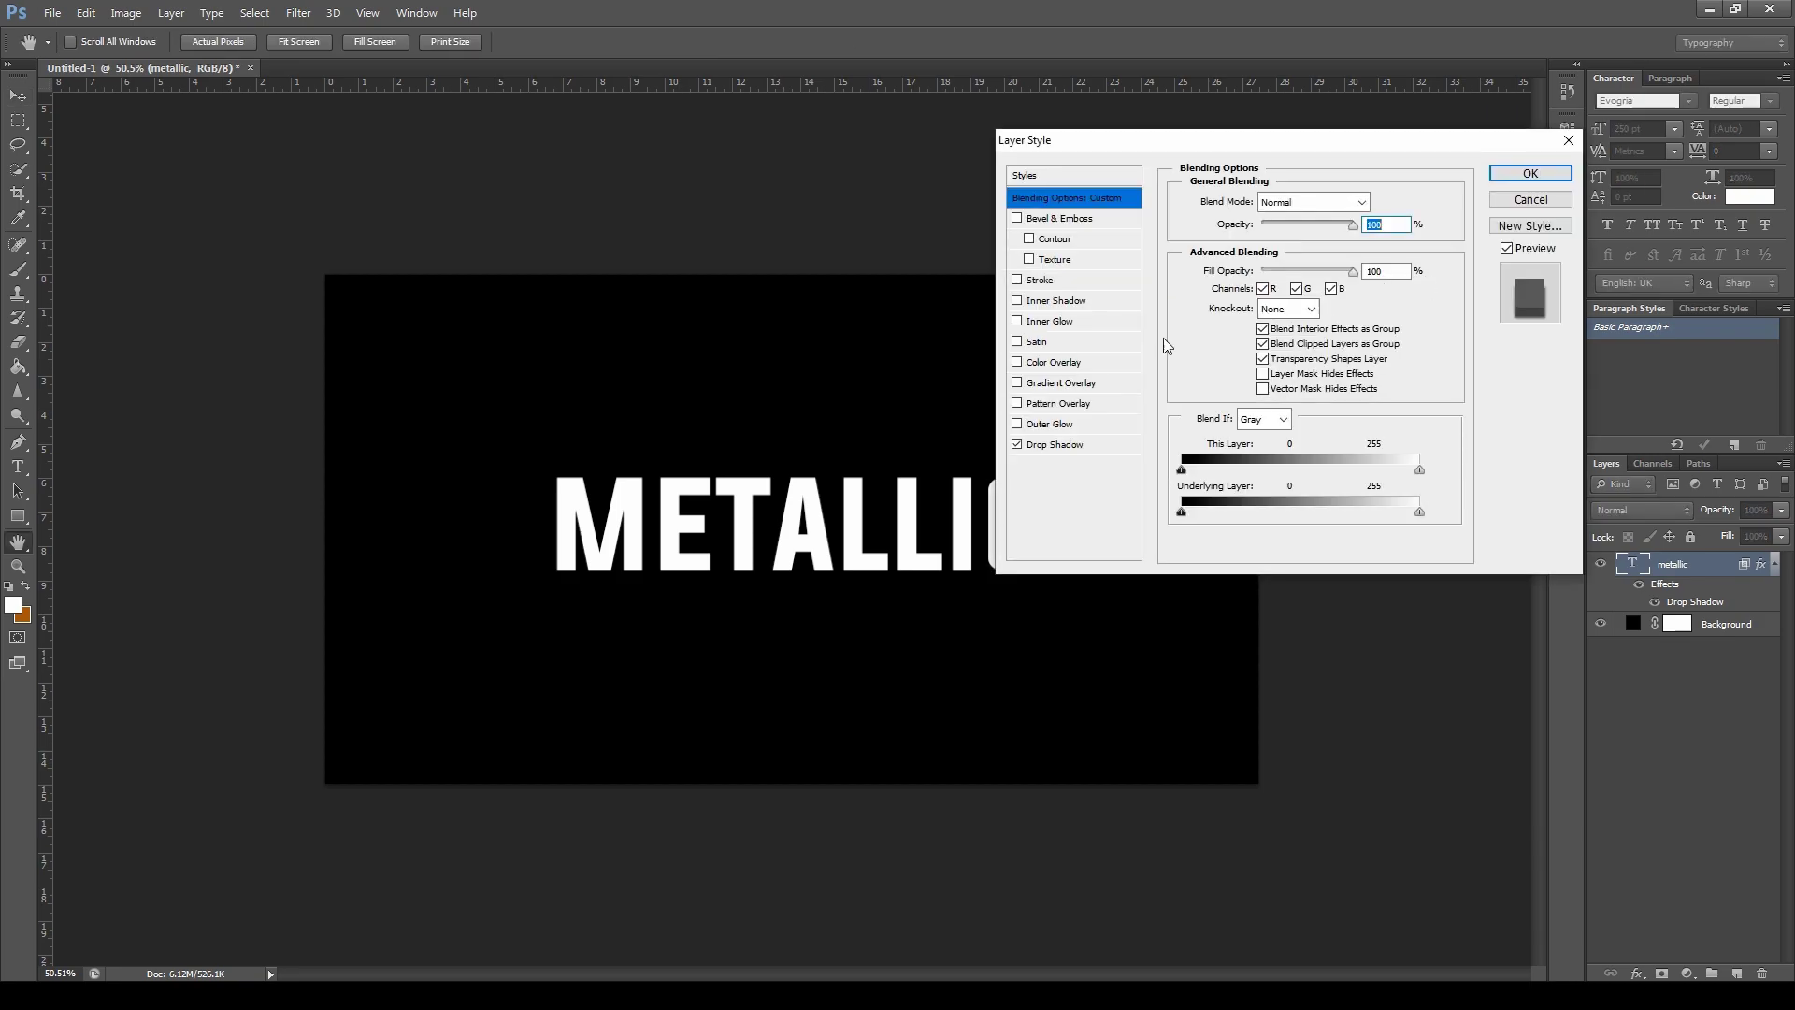
click(1055, 383)
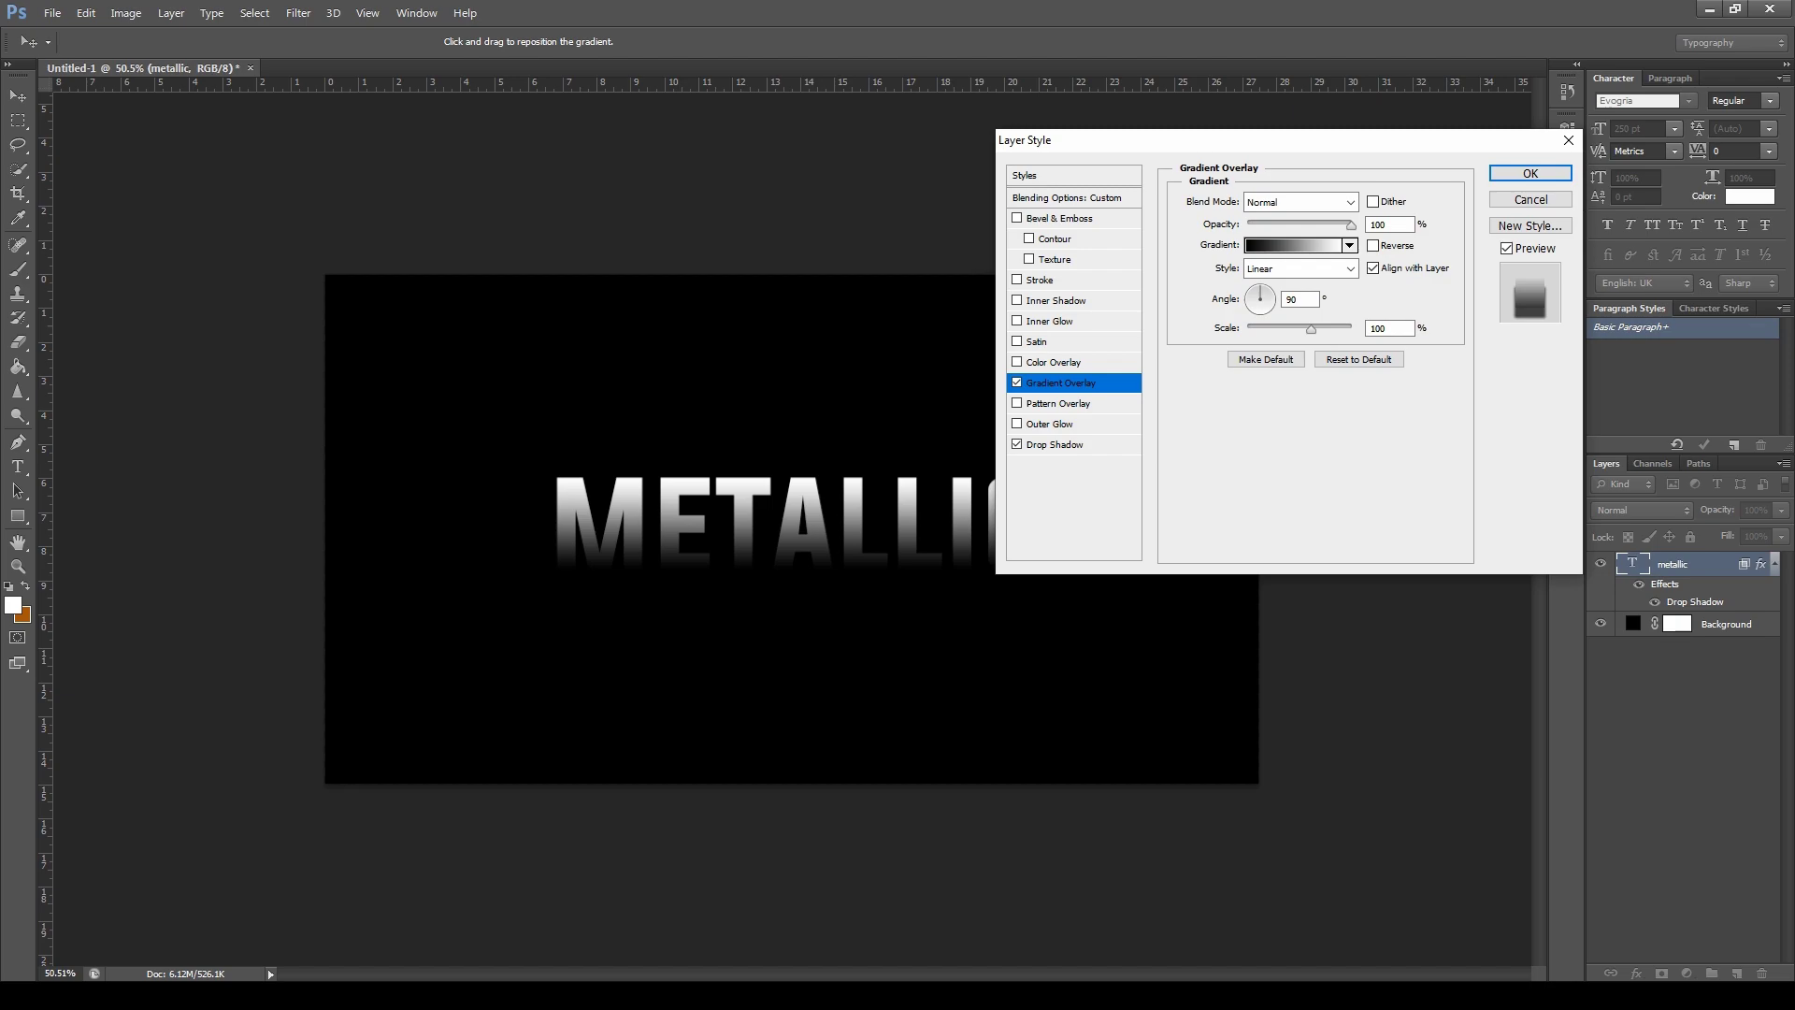
click(1308, 330)
text(150)
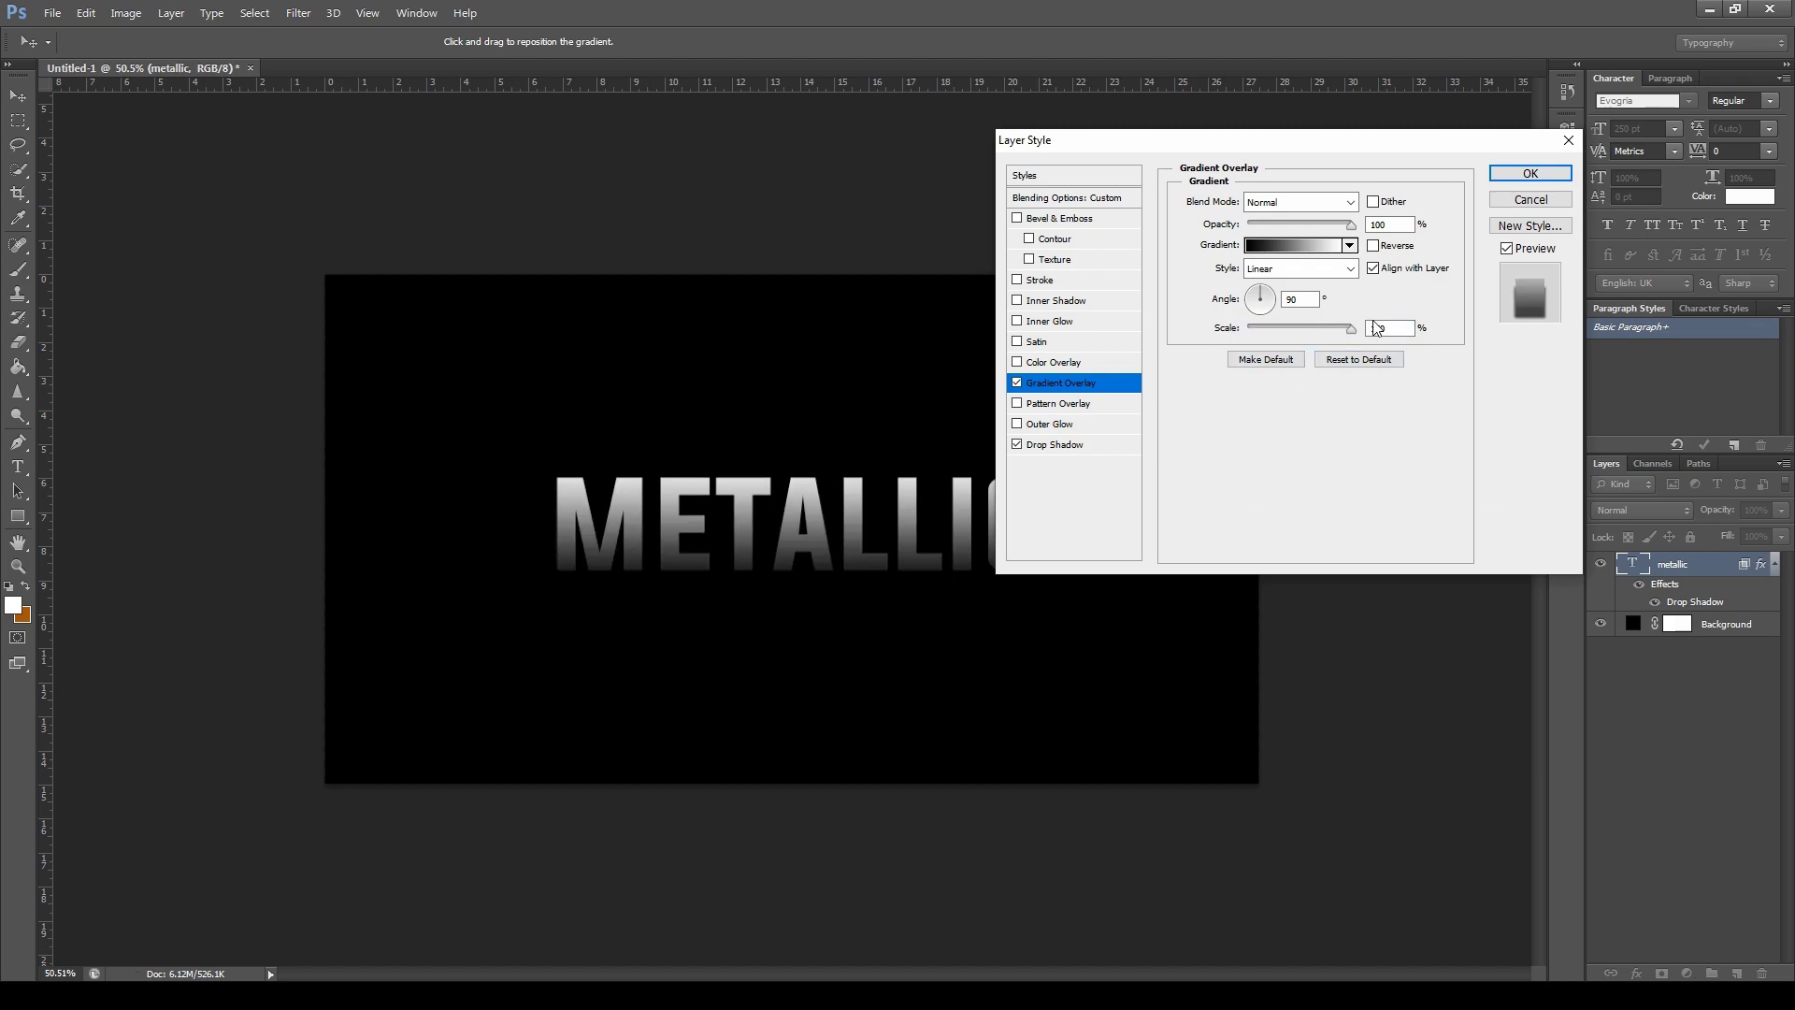
Edit the overlay gradient and change its black starting color stop to #0d1117
click(1285, 244)
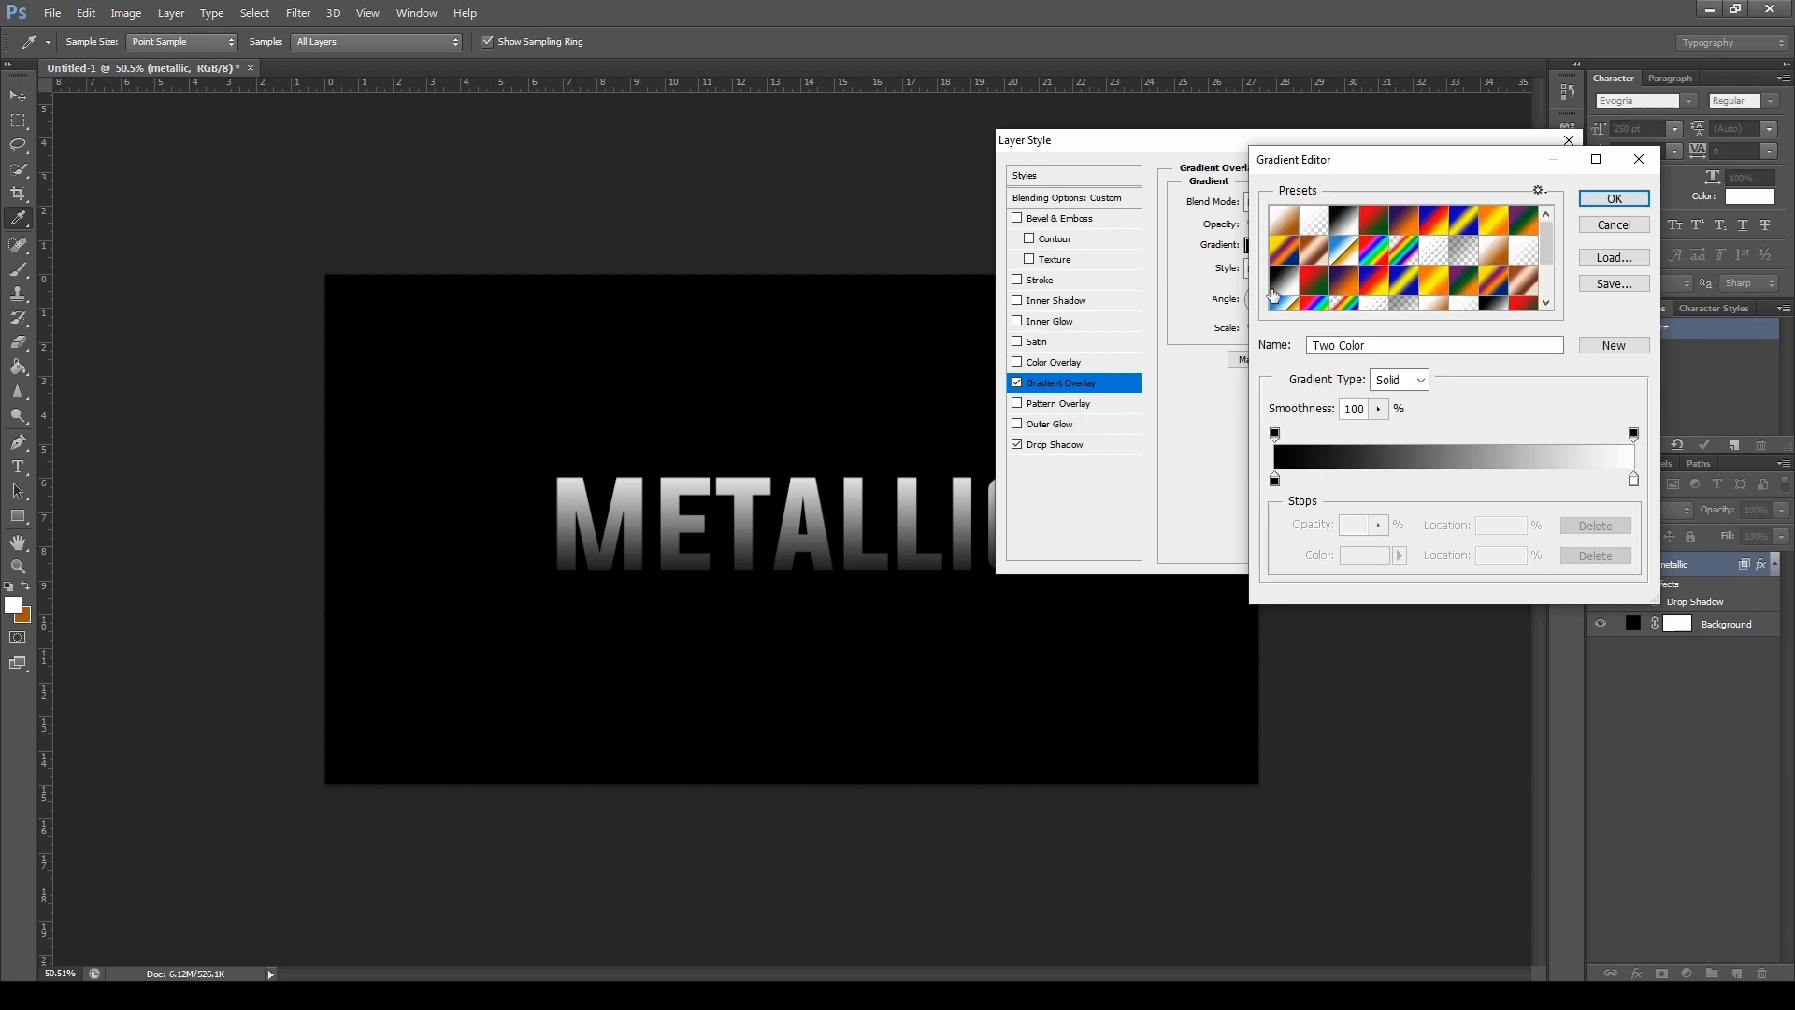
click(1274, 480)
mouse_move(1276, 482)
mouse_down()
mouse_move(1332, 484)
mouse_move(1276, 482)
mouse_up()
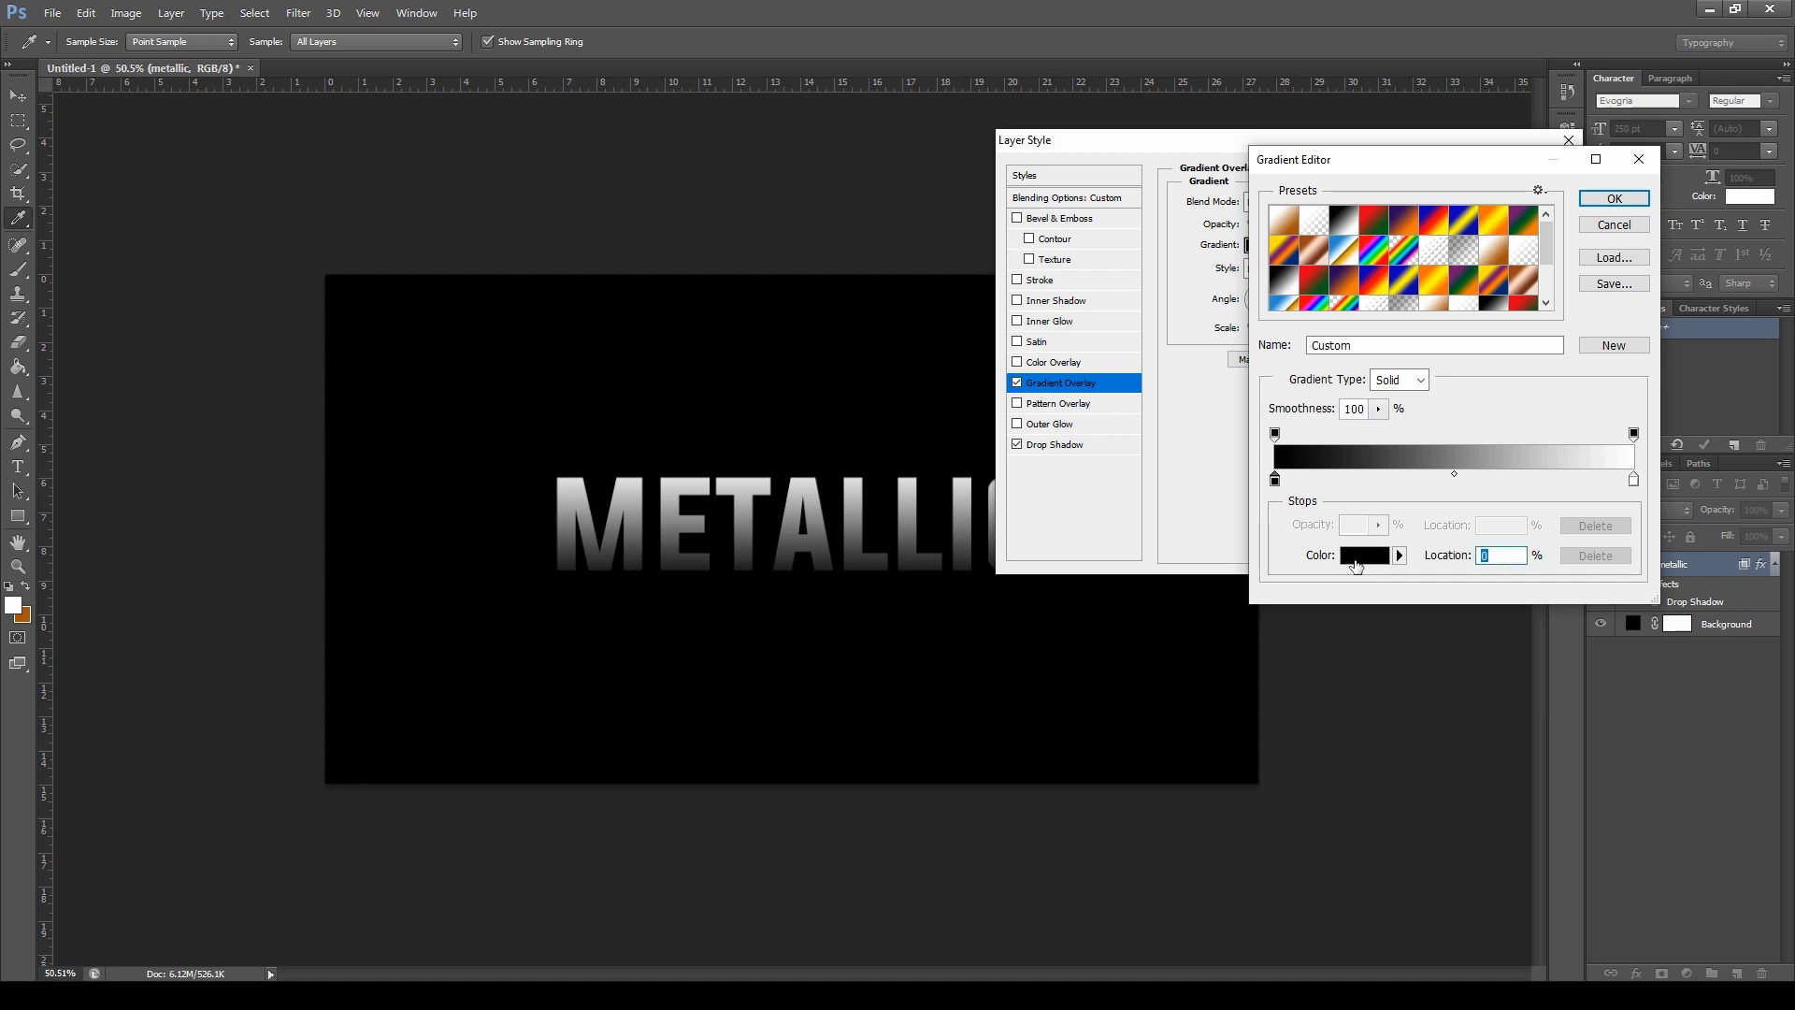
click(1356, 561)
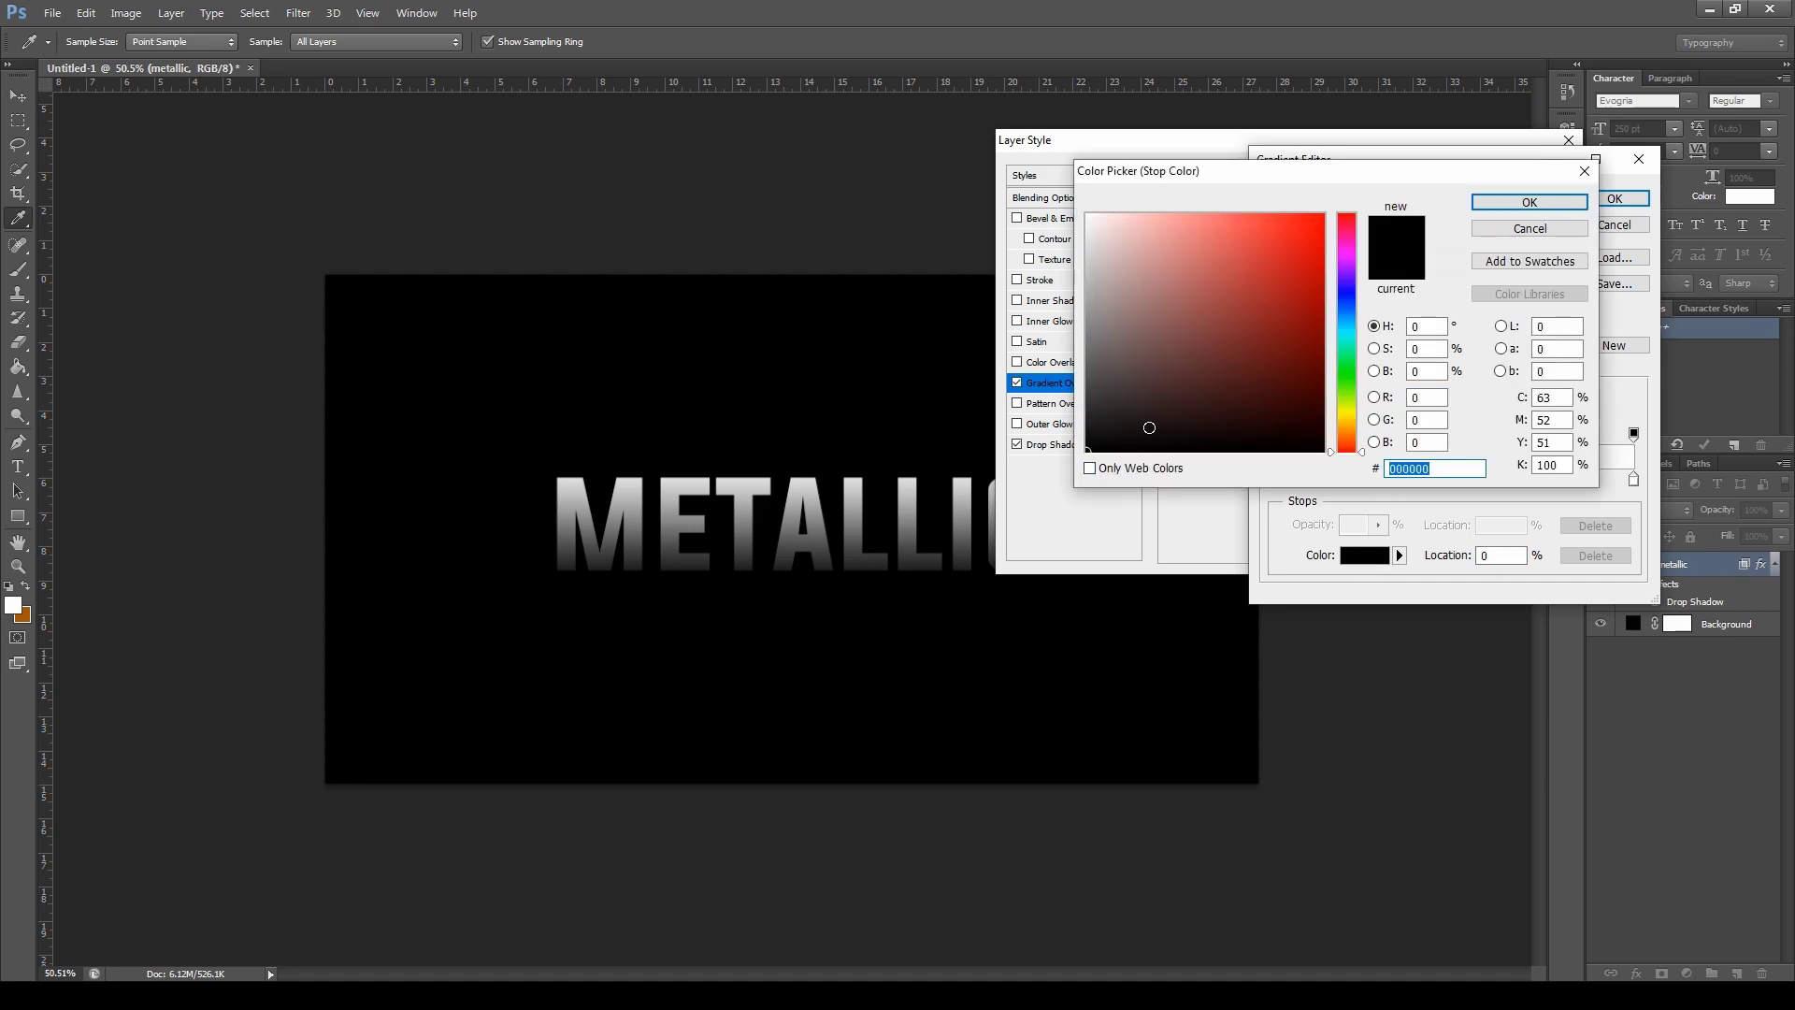
text(0D)
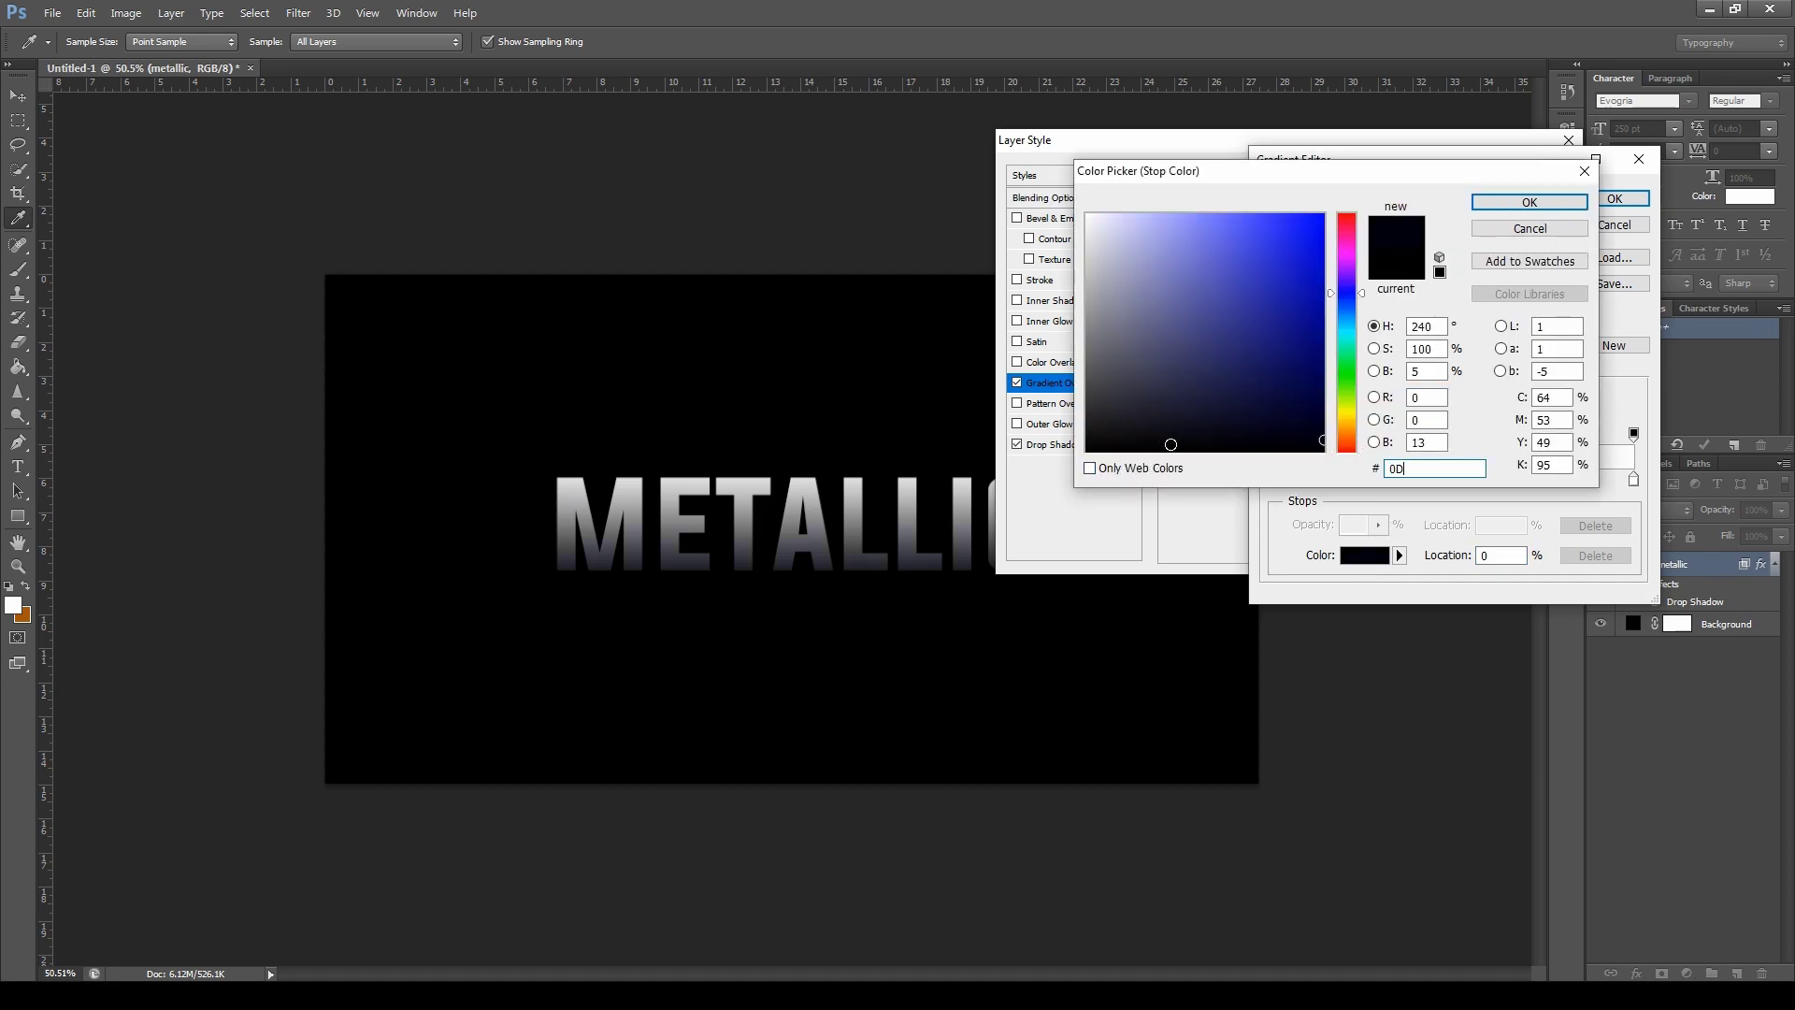
key(BackSpace)
text(d111)
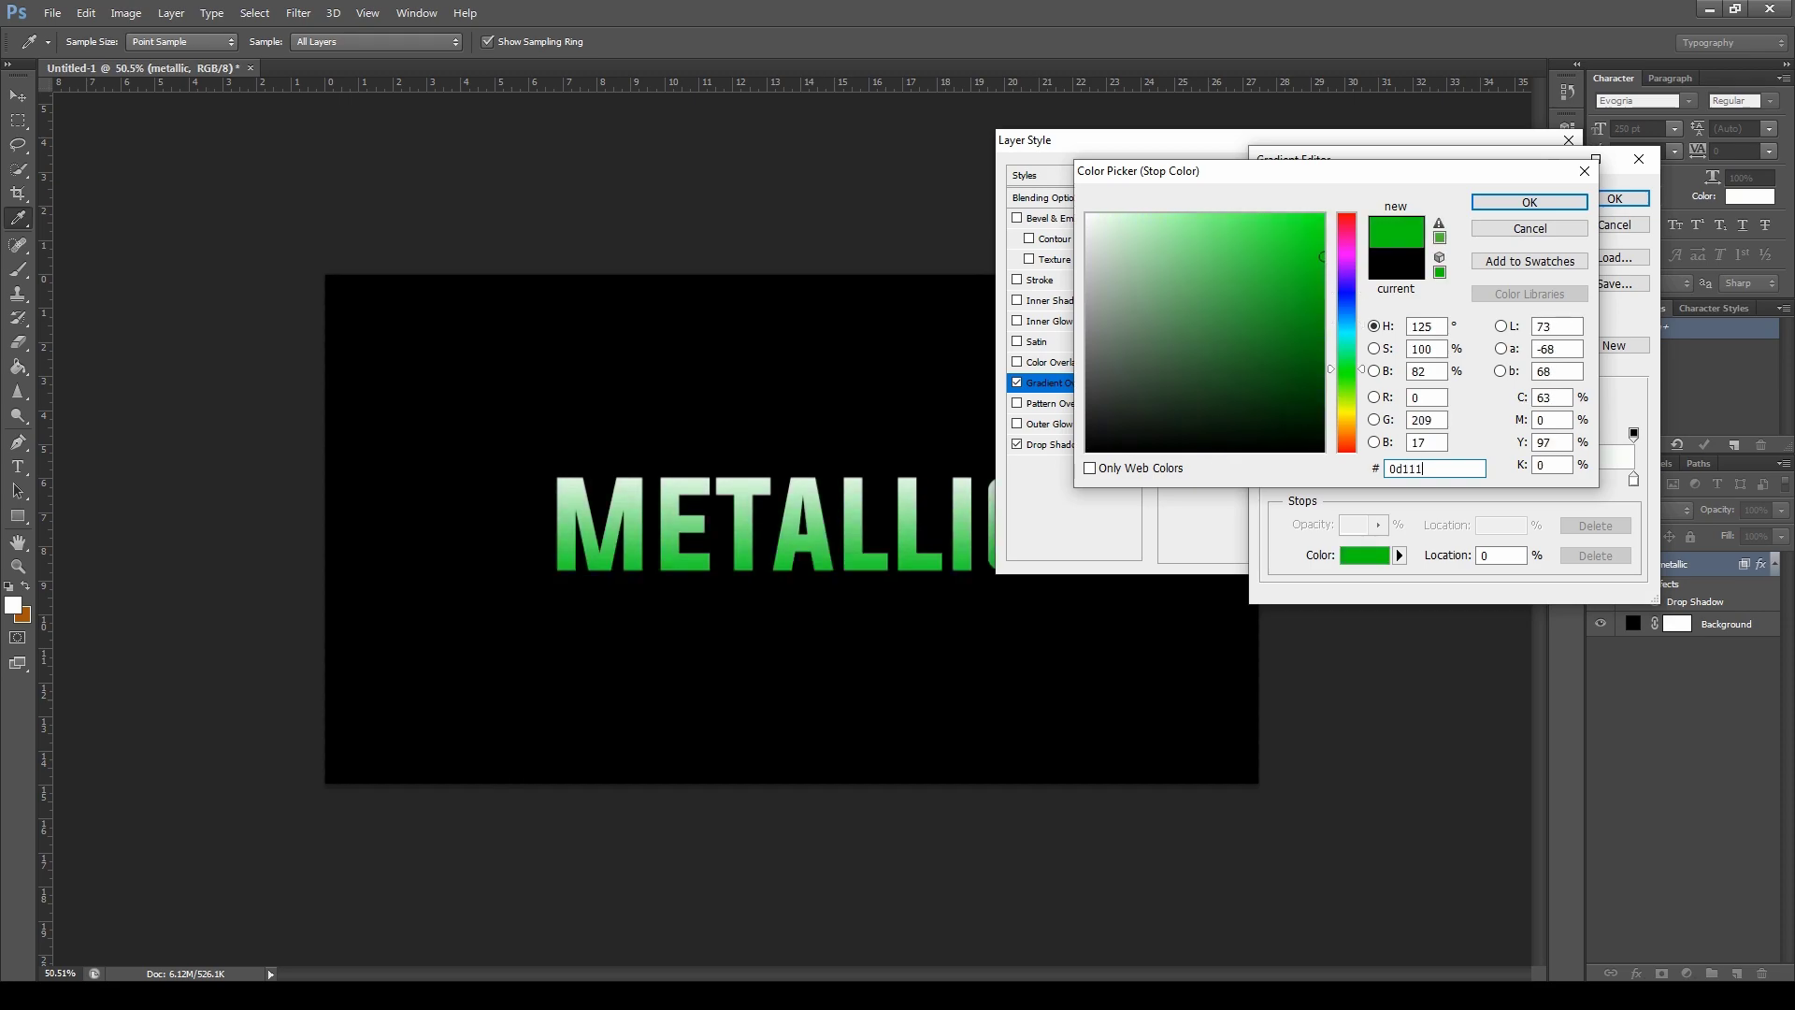
text(7)
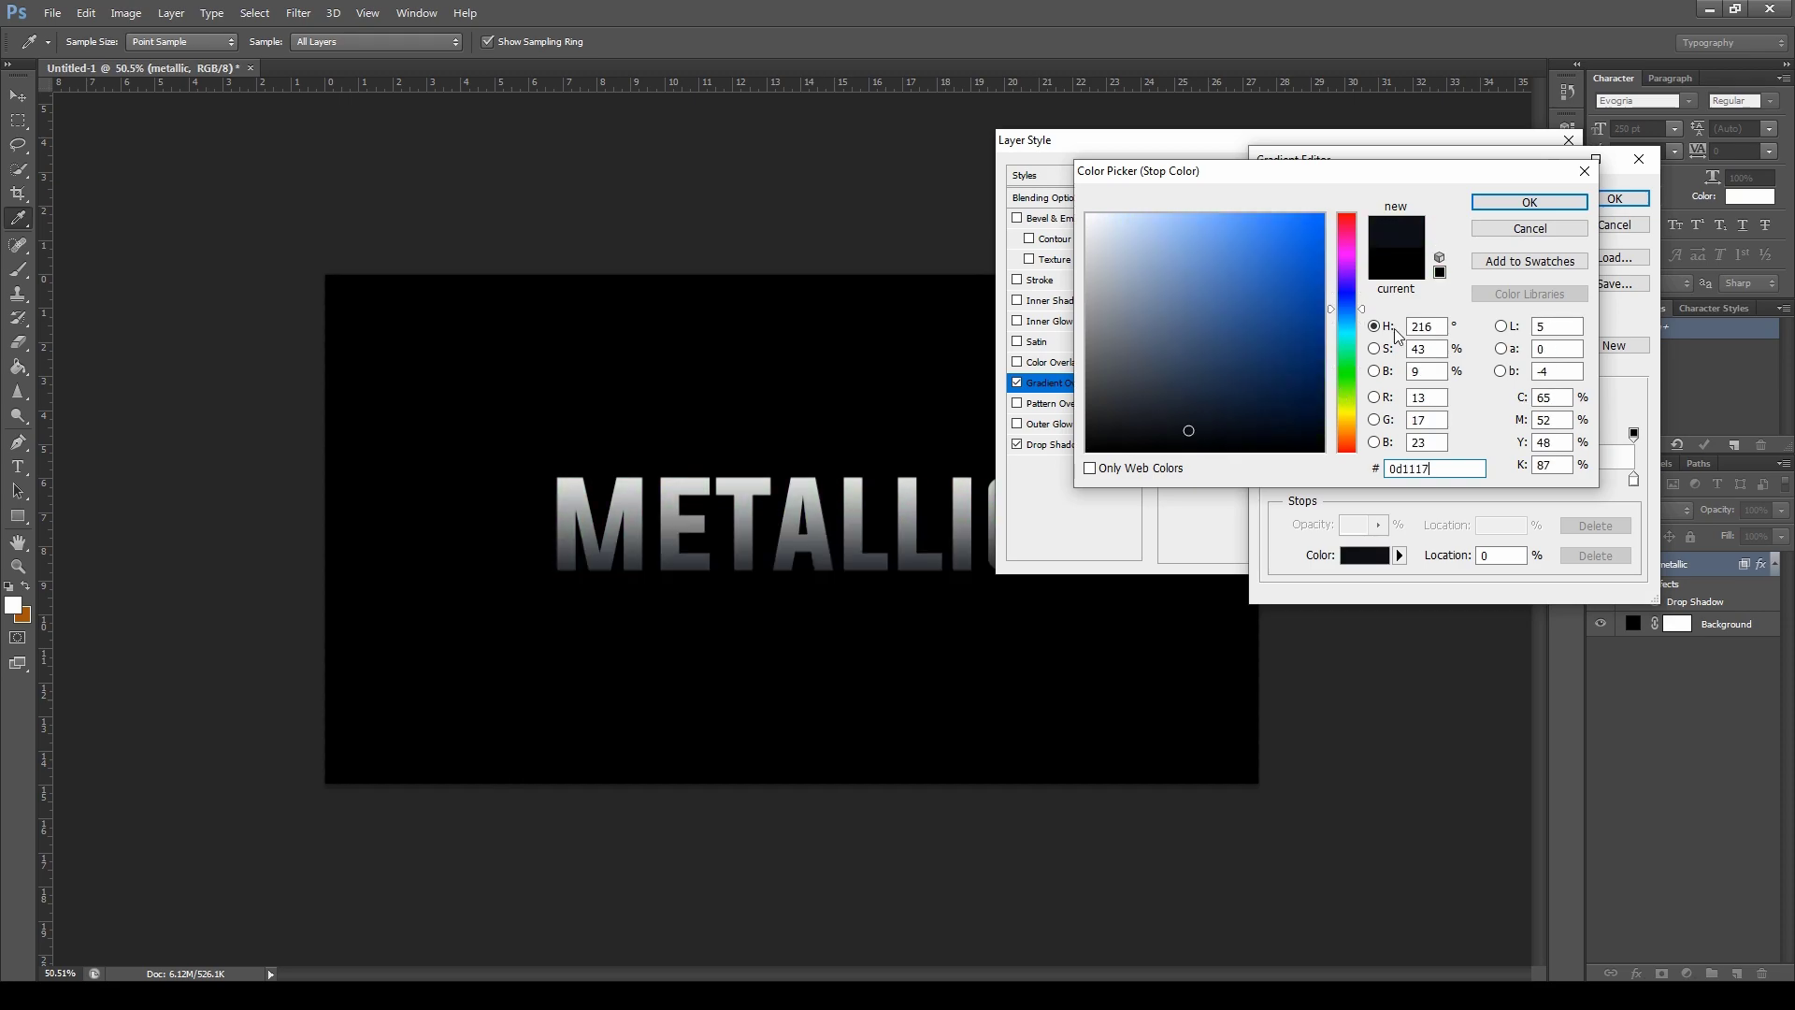
click(1530, 202)
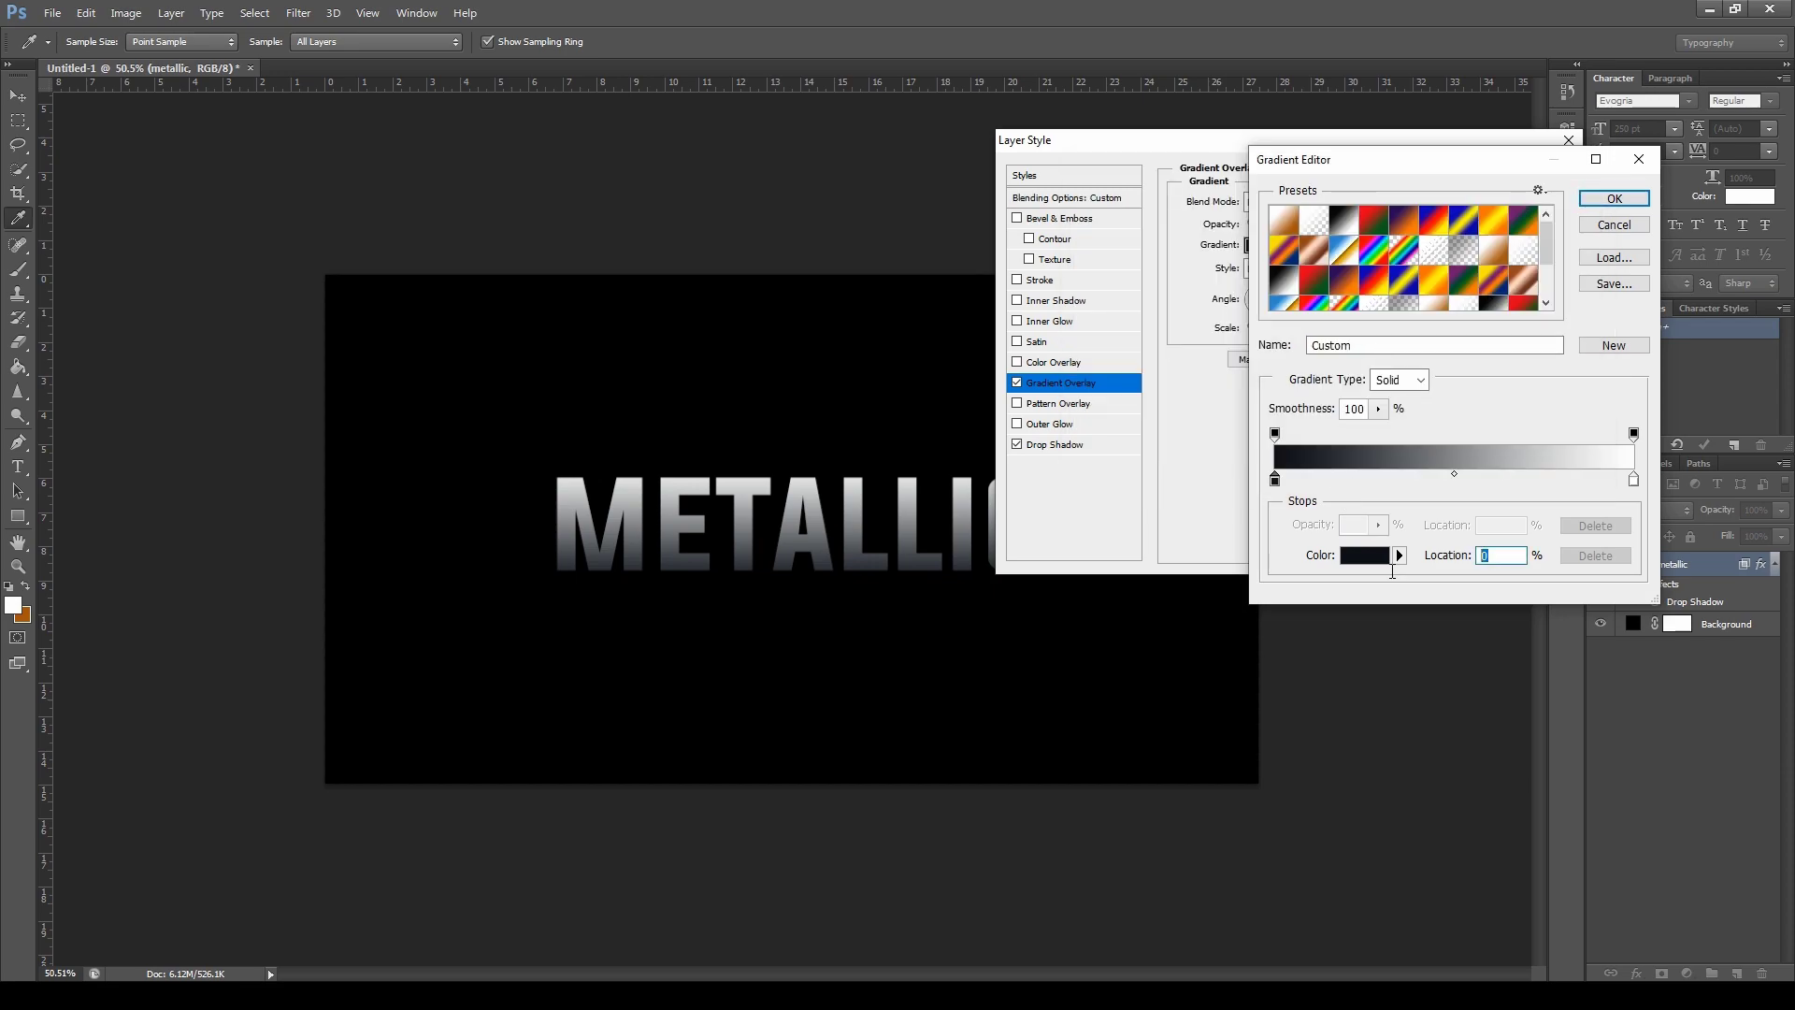
text(20)
drag(1346, 480, 1164, 488)
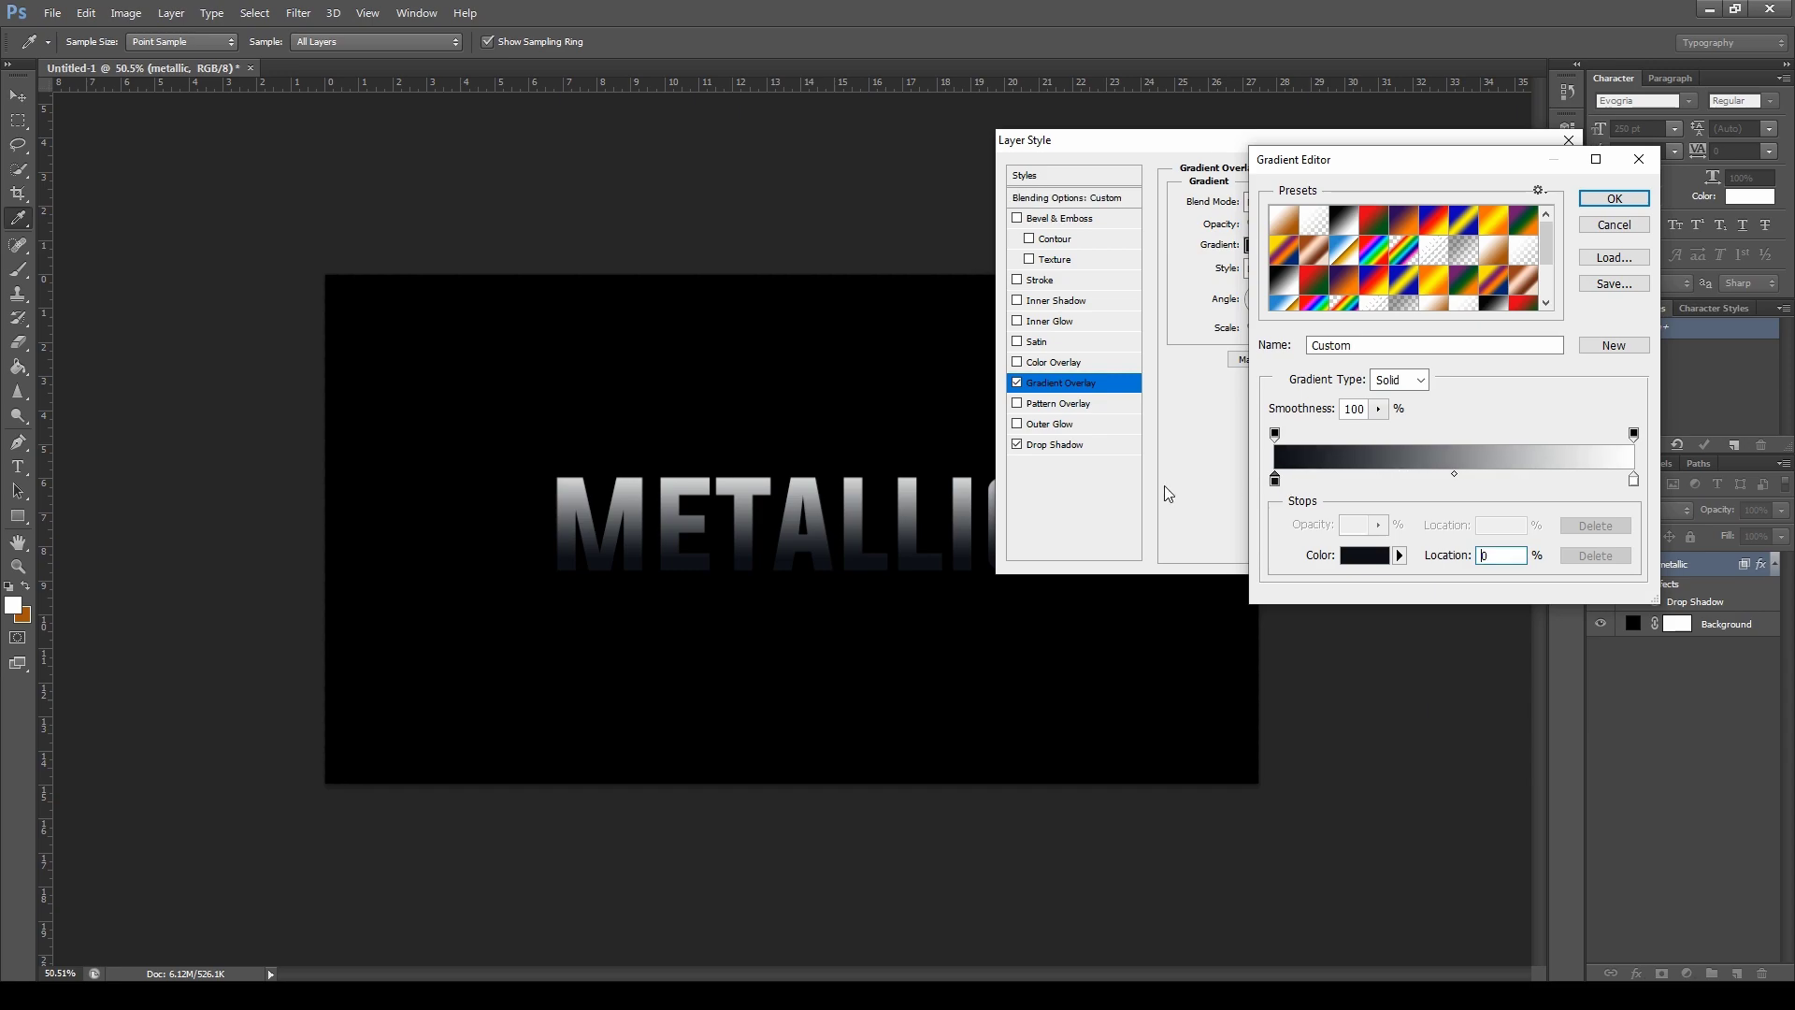
Add a color stop at 25% to the overlay gradient and set its color to #a0a0a0
click(1373, 482)
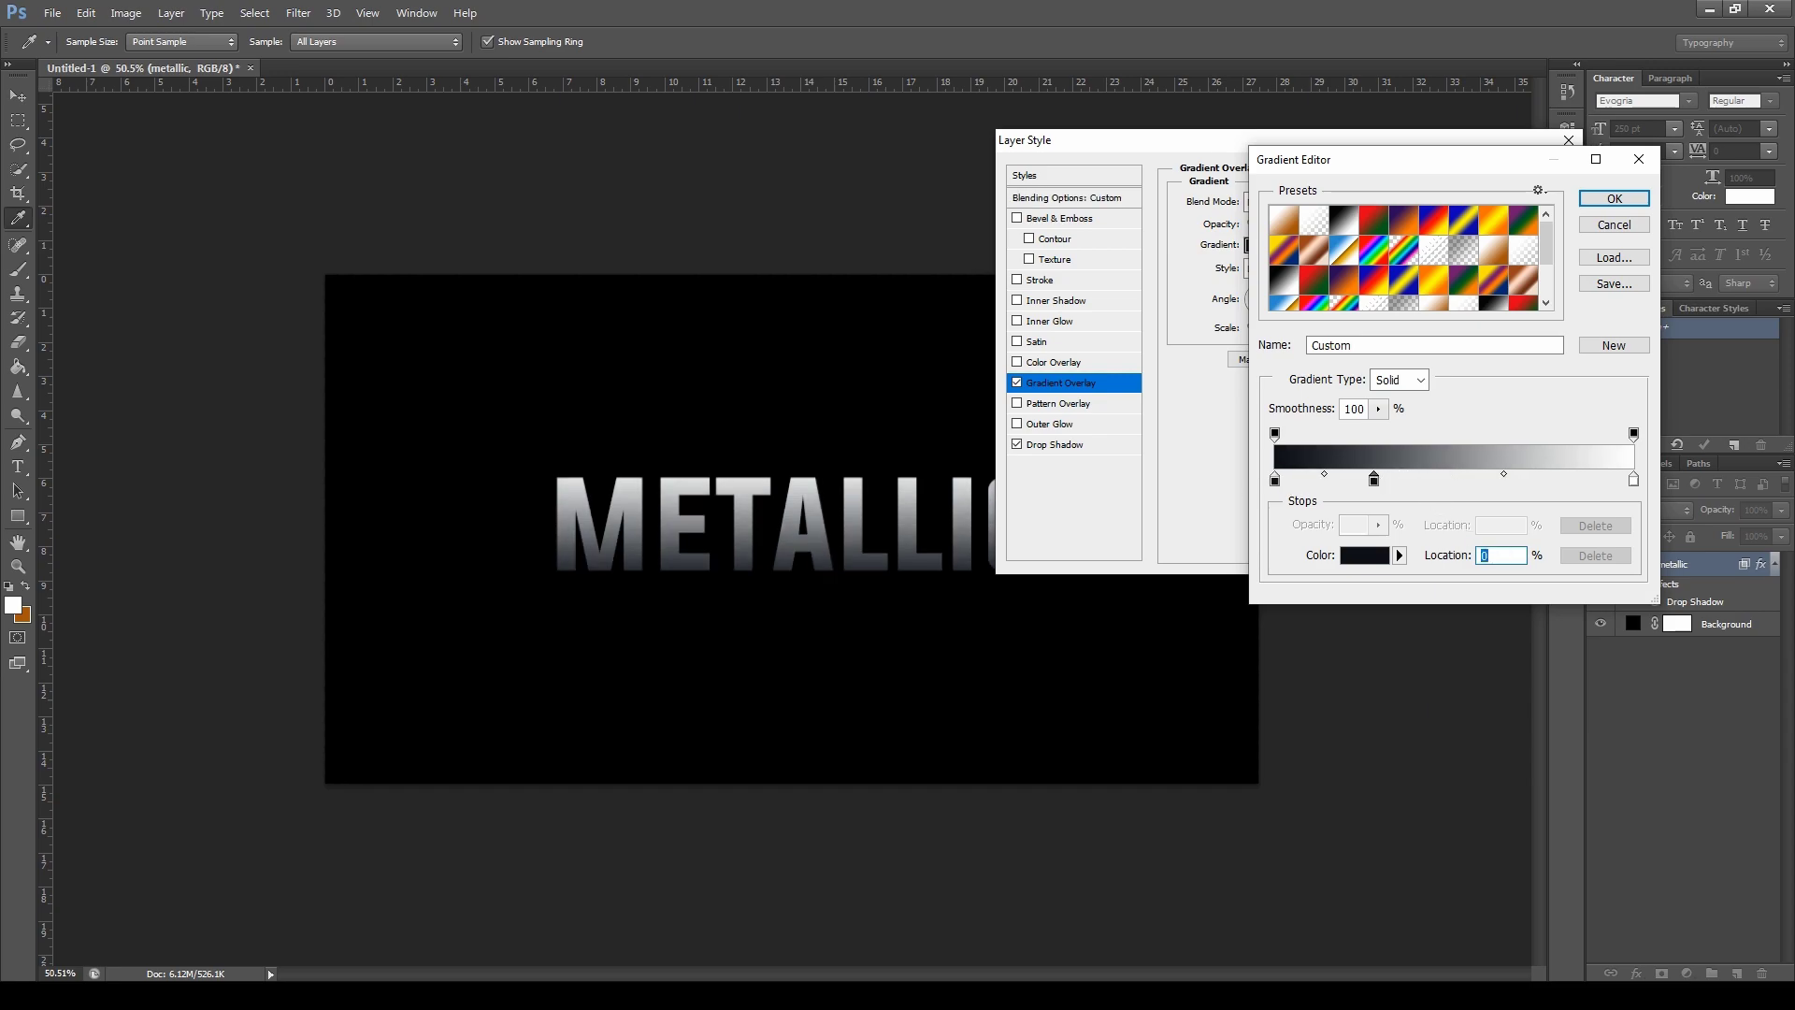
text(25)
click(1379, 556)
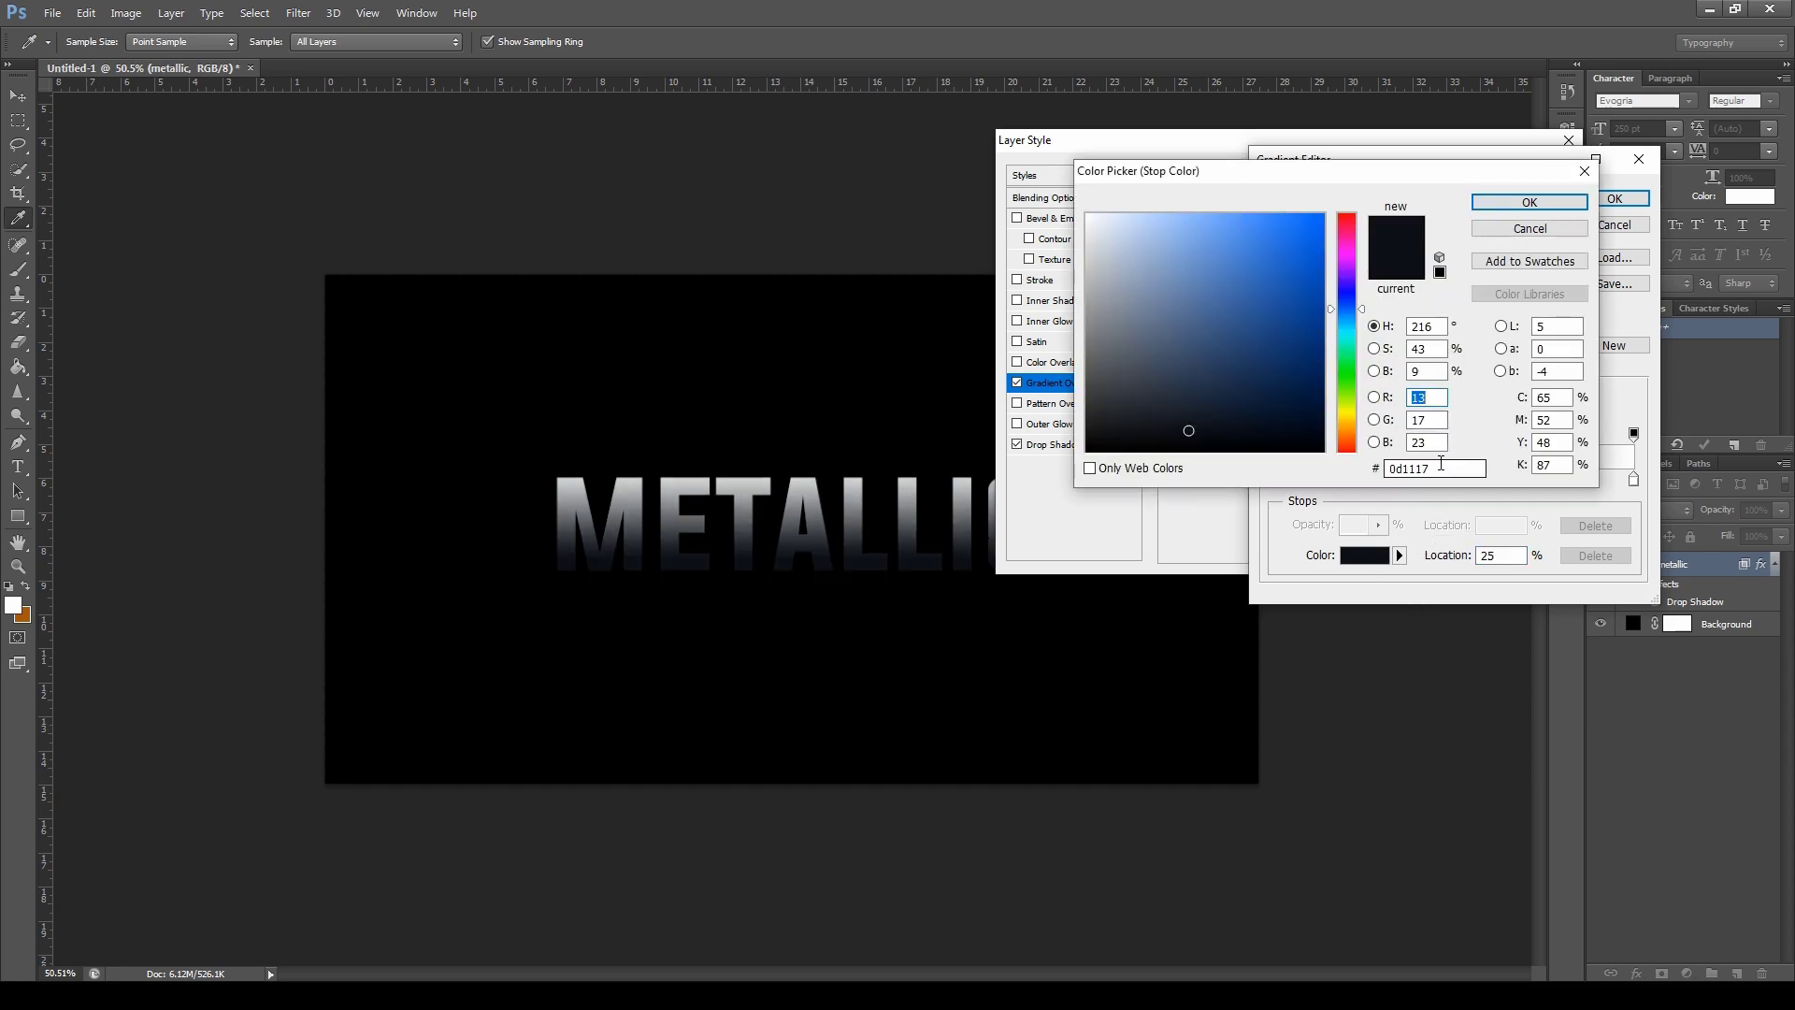
text(0a0a0a)
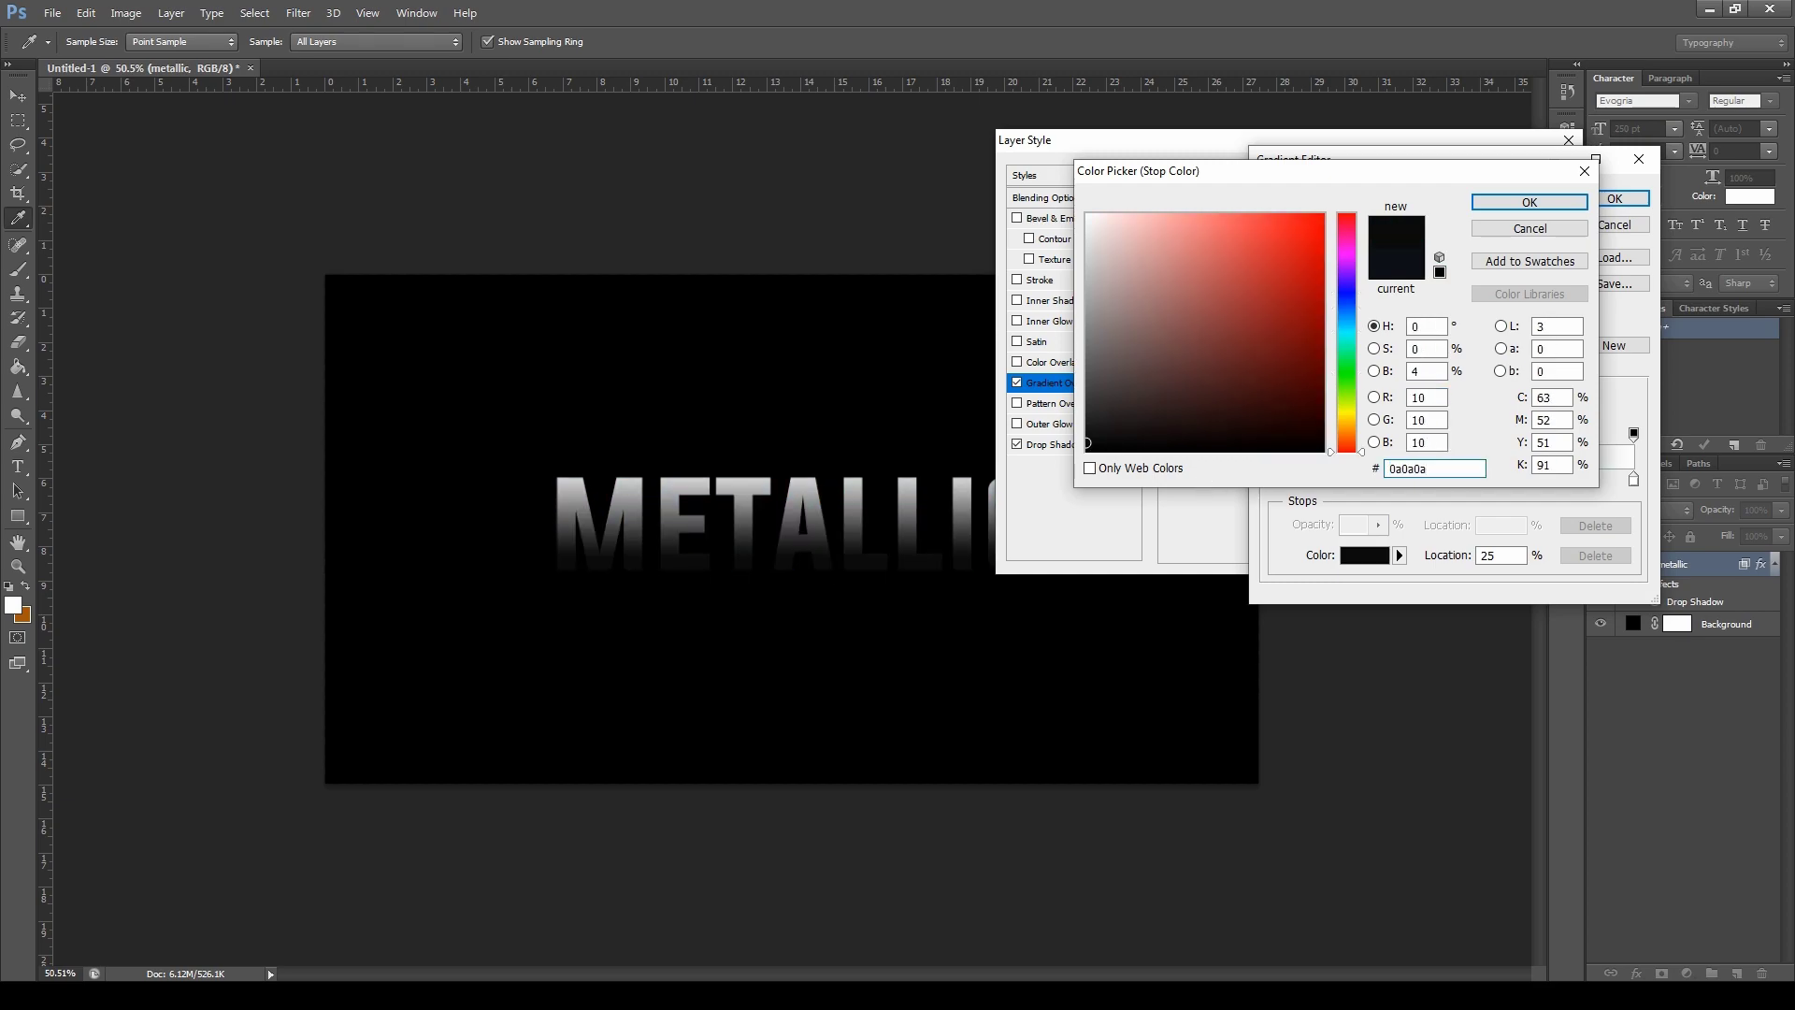
click(1530, 202)
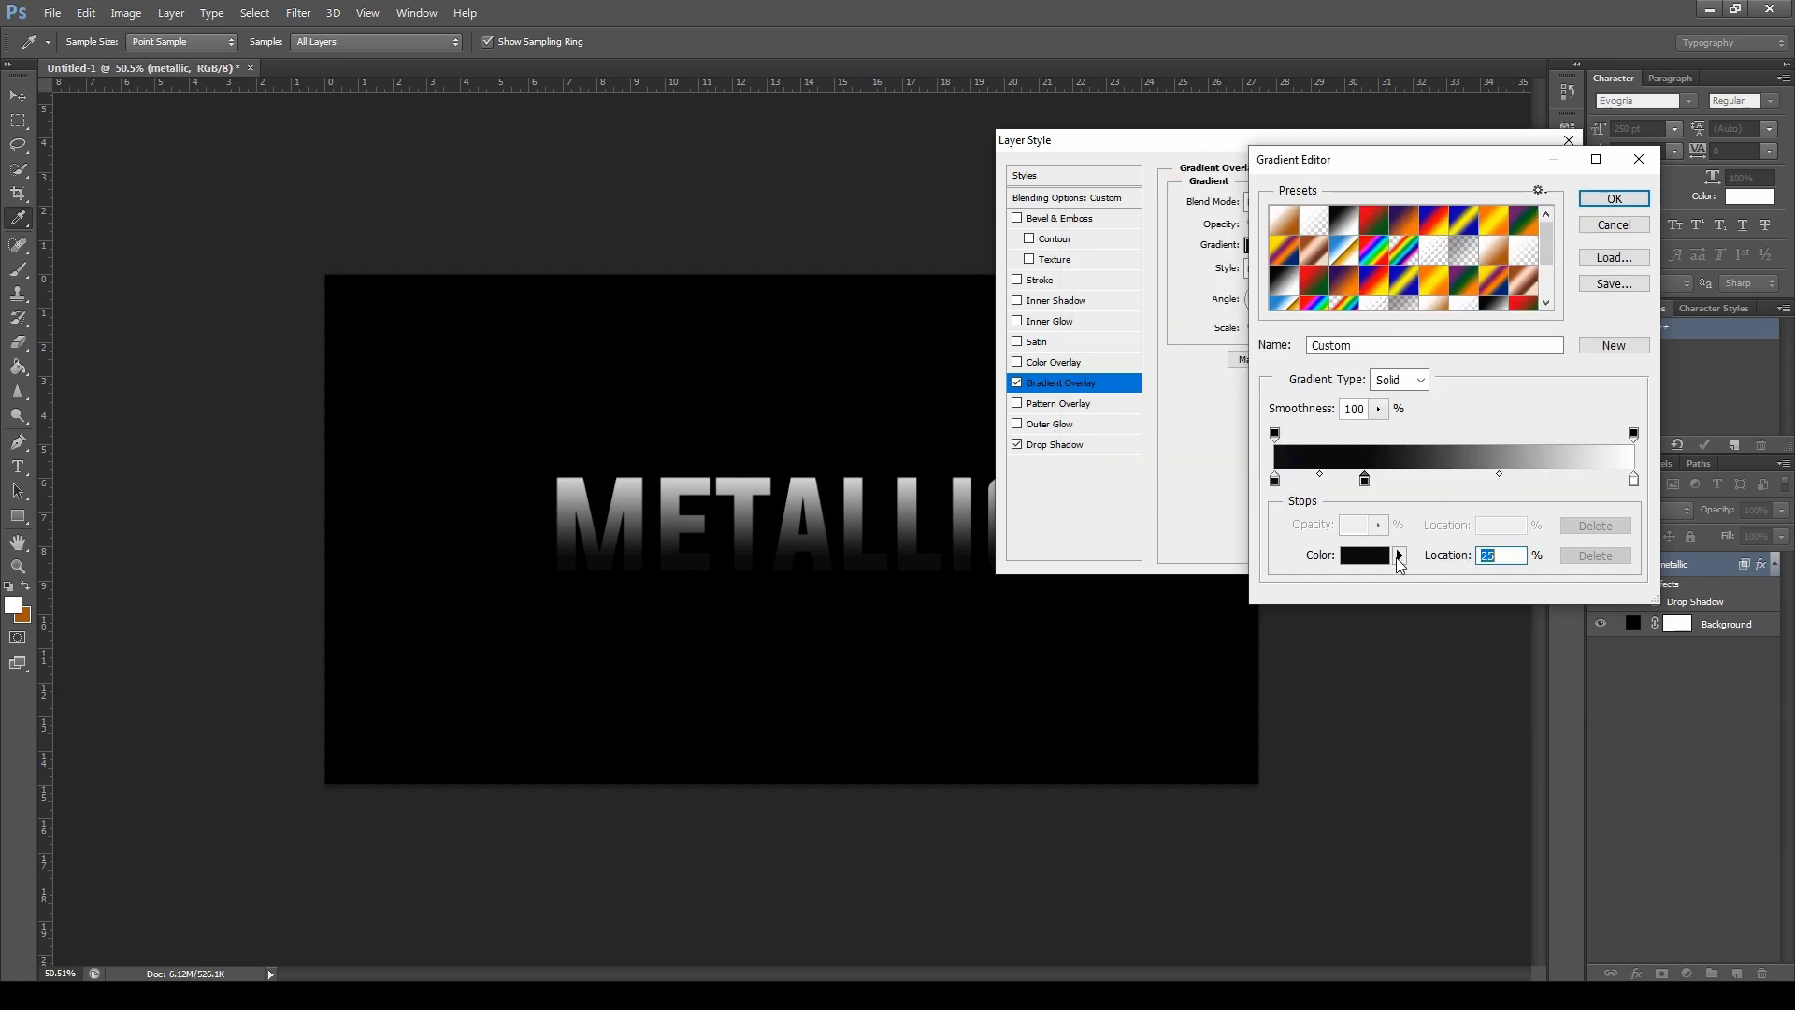
click(1367, 558)
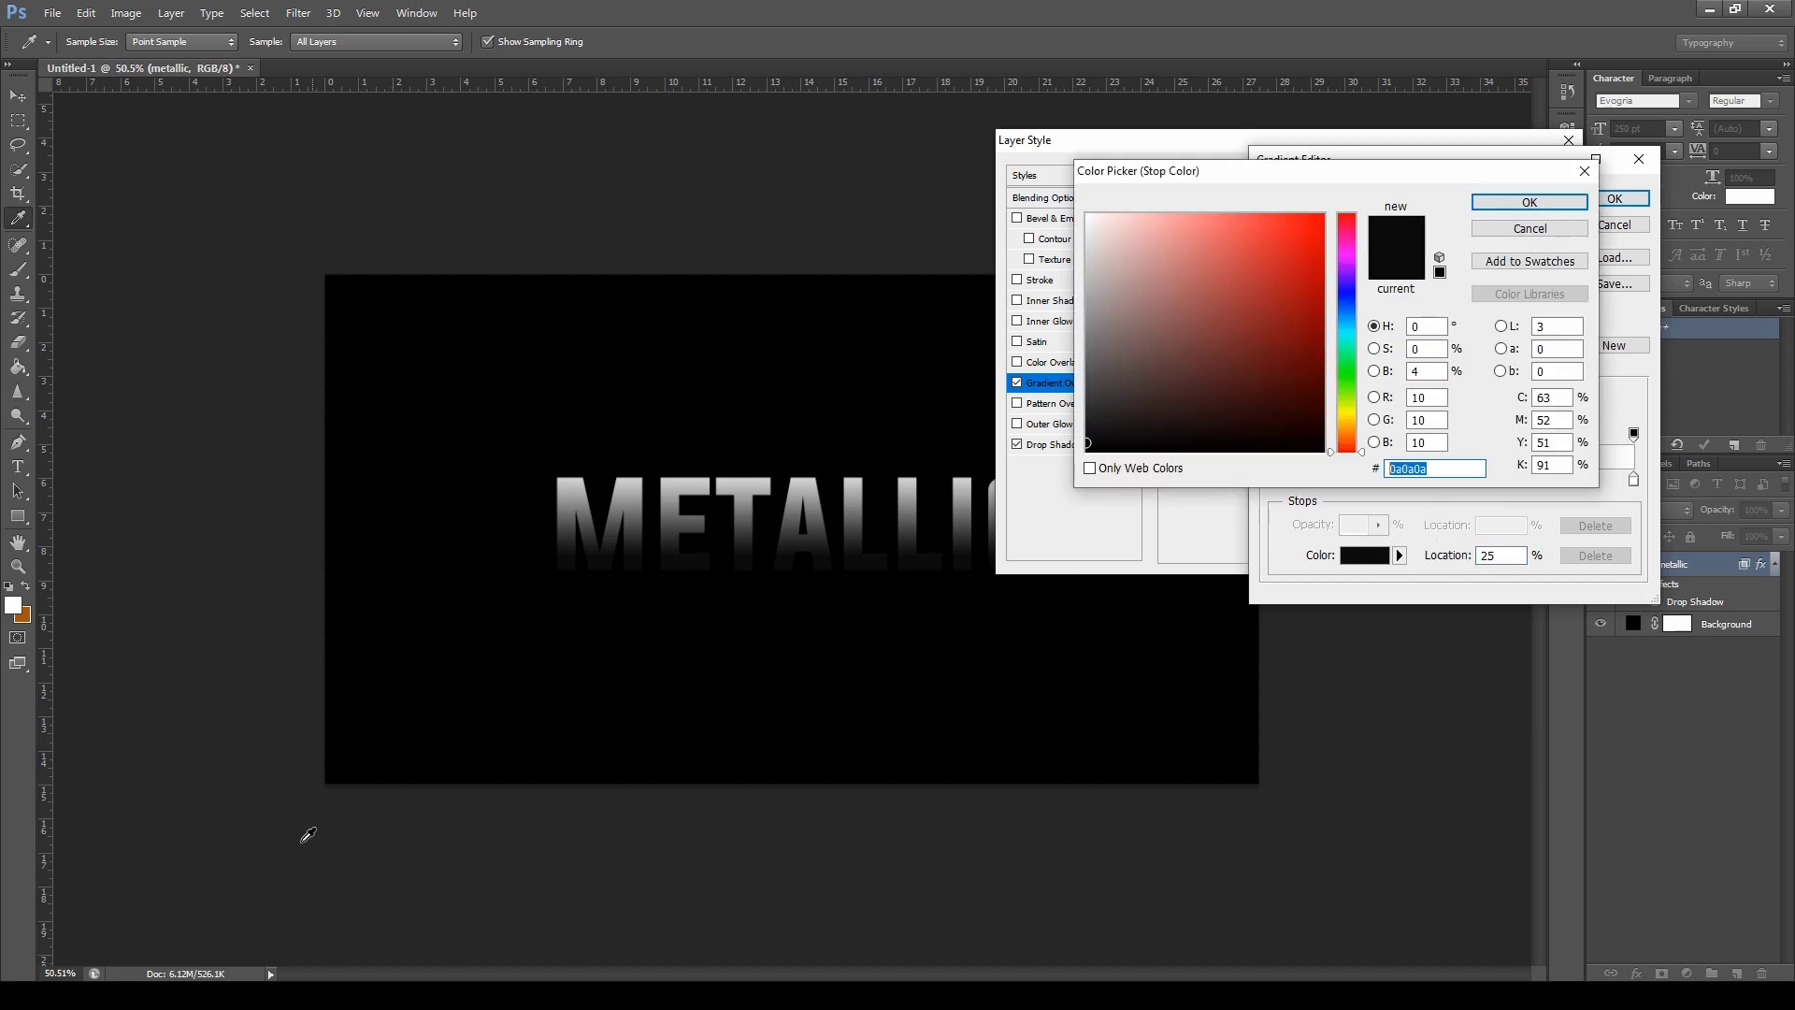
text(a0a0a0)
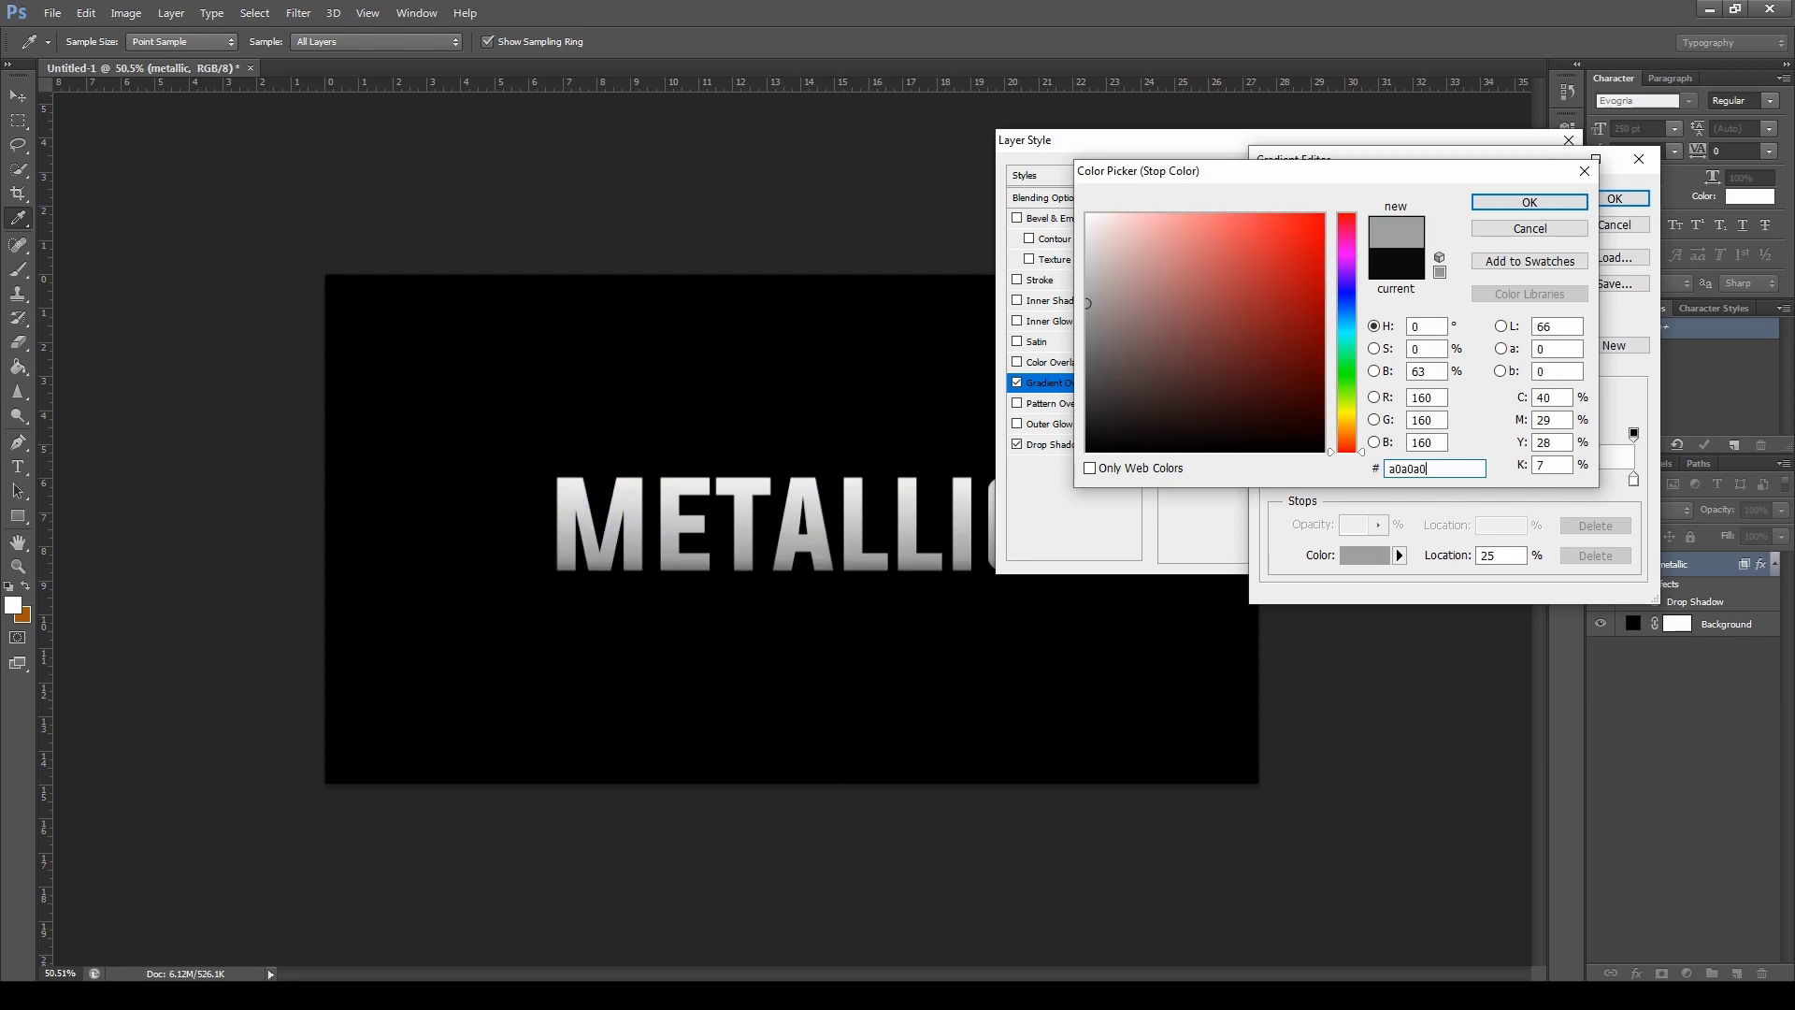
click(1520, 203)
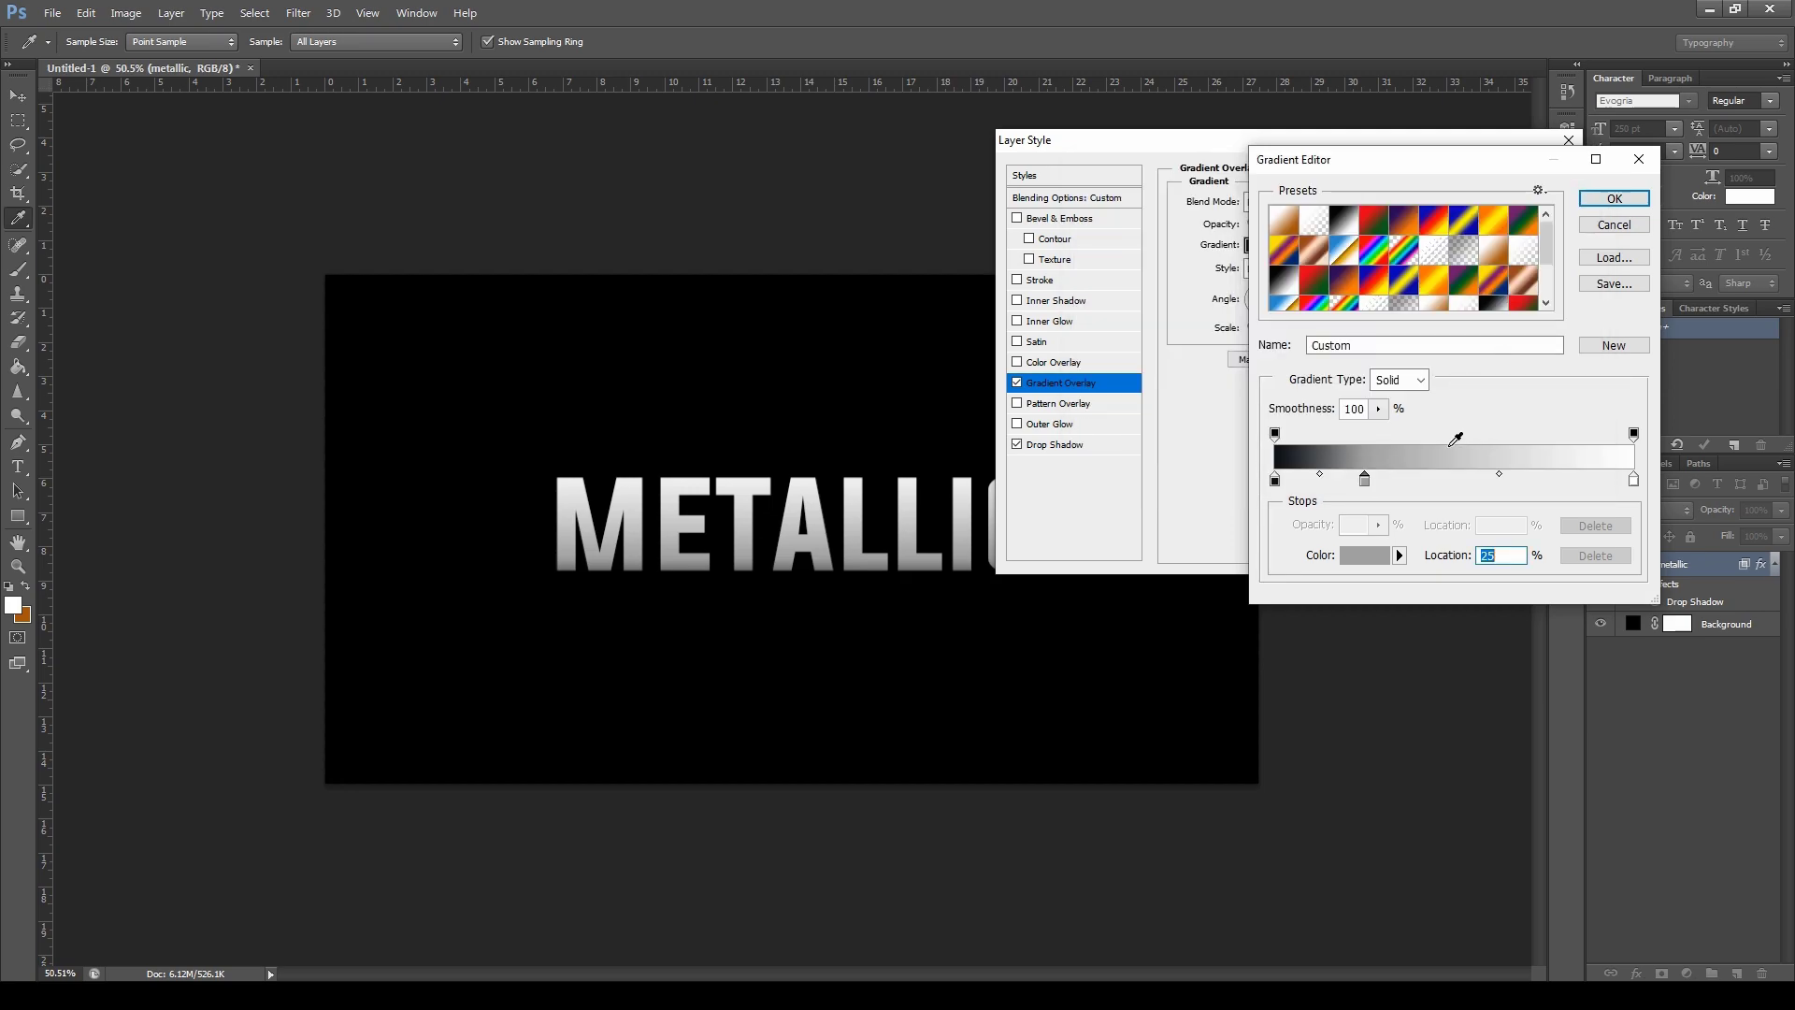
Add a color stop at 50% to the overlay gradient and give it the starting stop's color, #0d1117
click(1438, 479)
text(50)
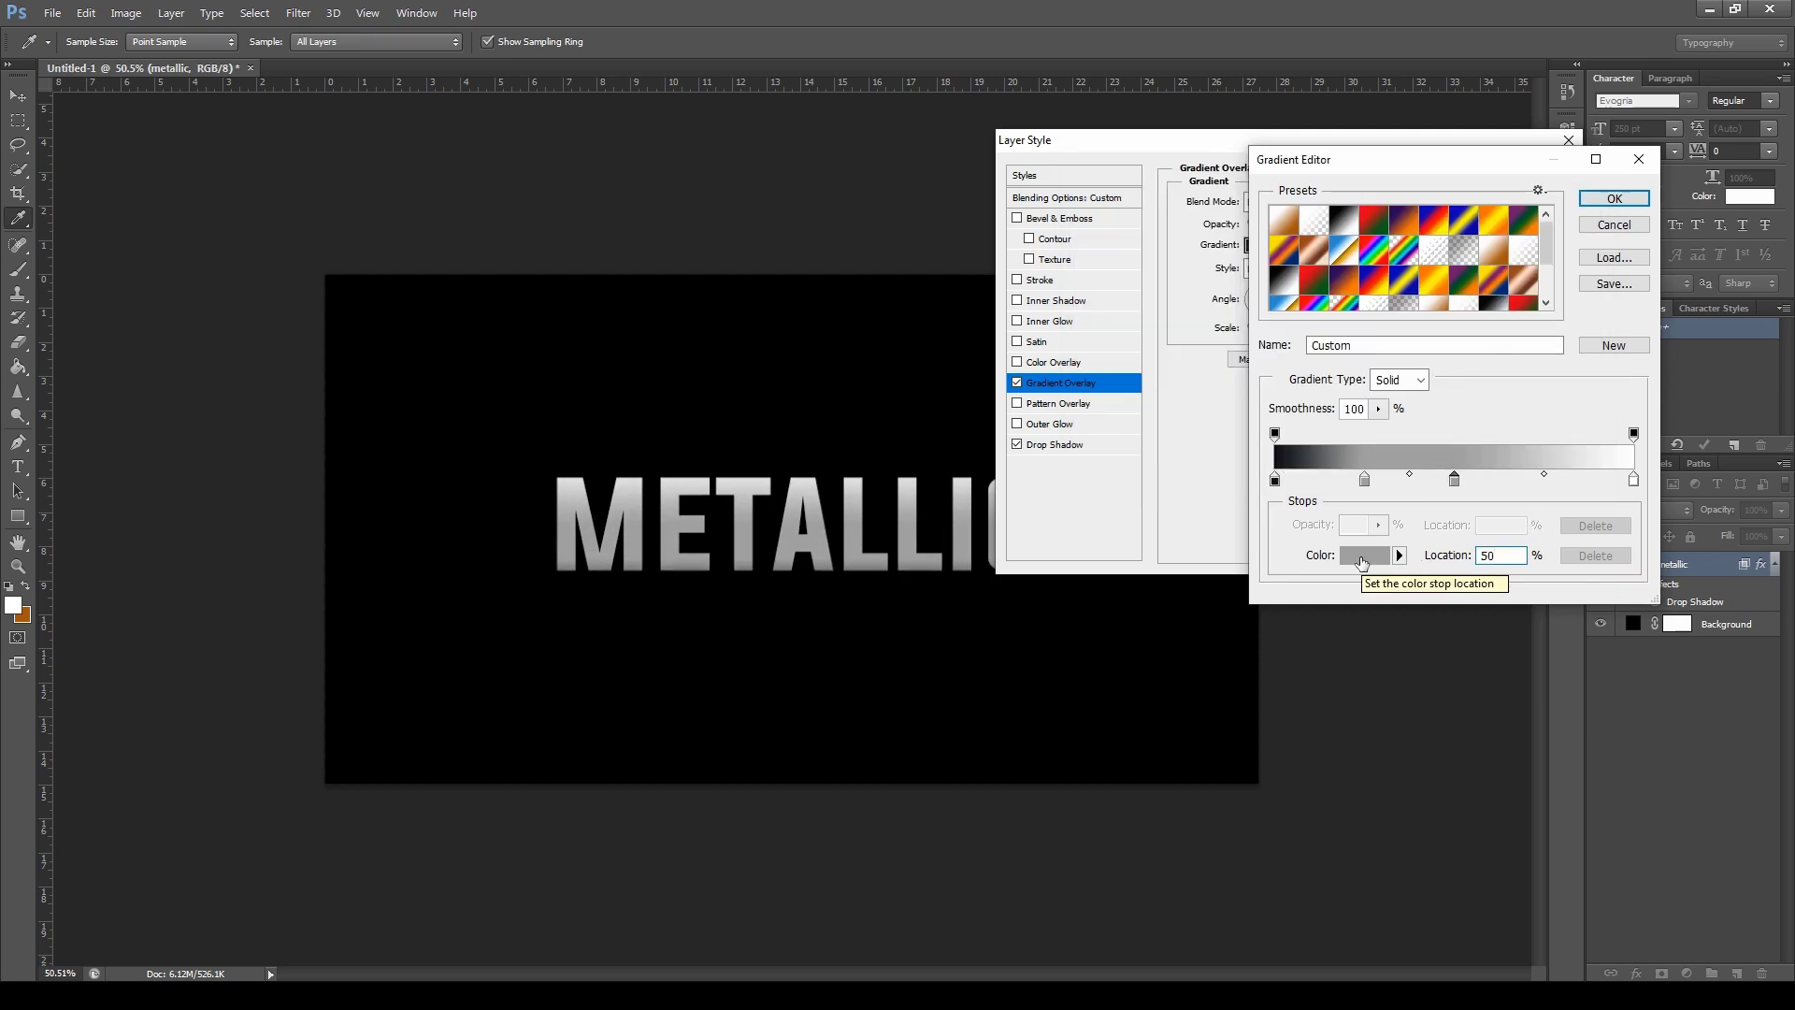
click(1363, 558)
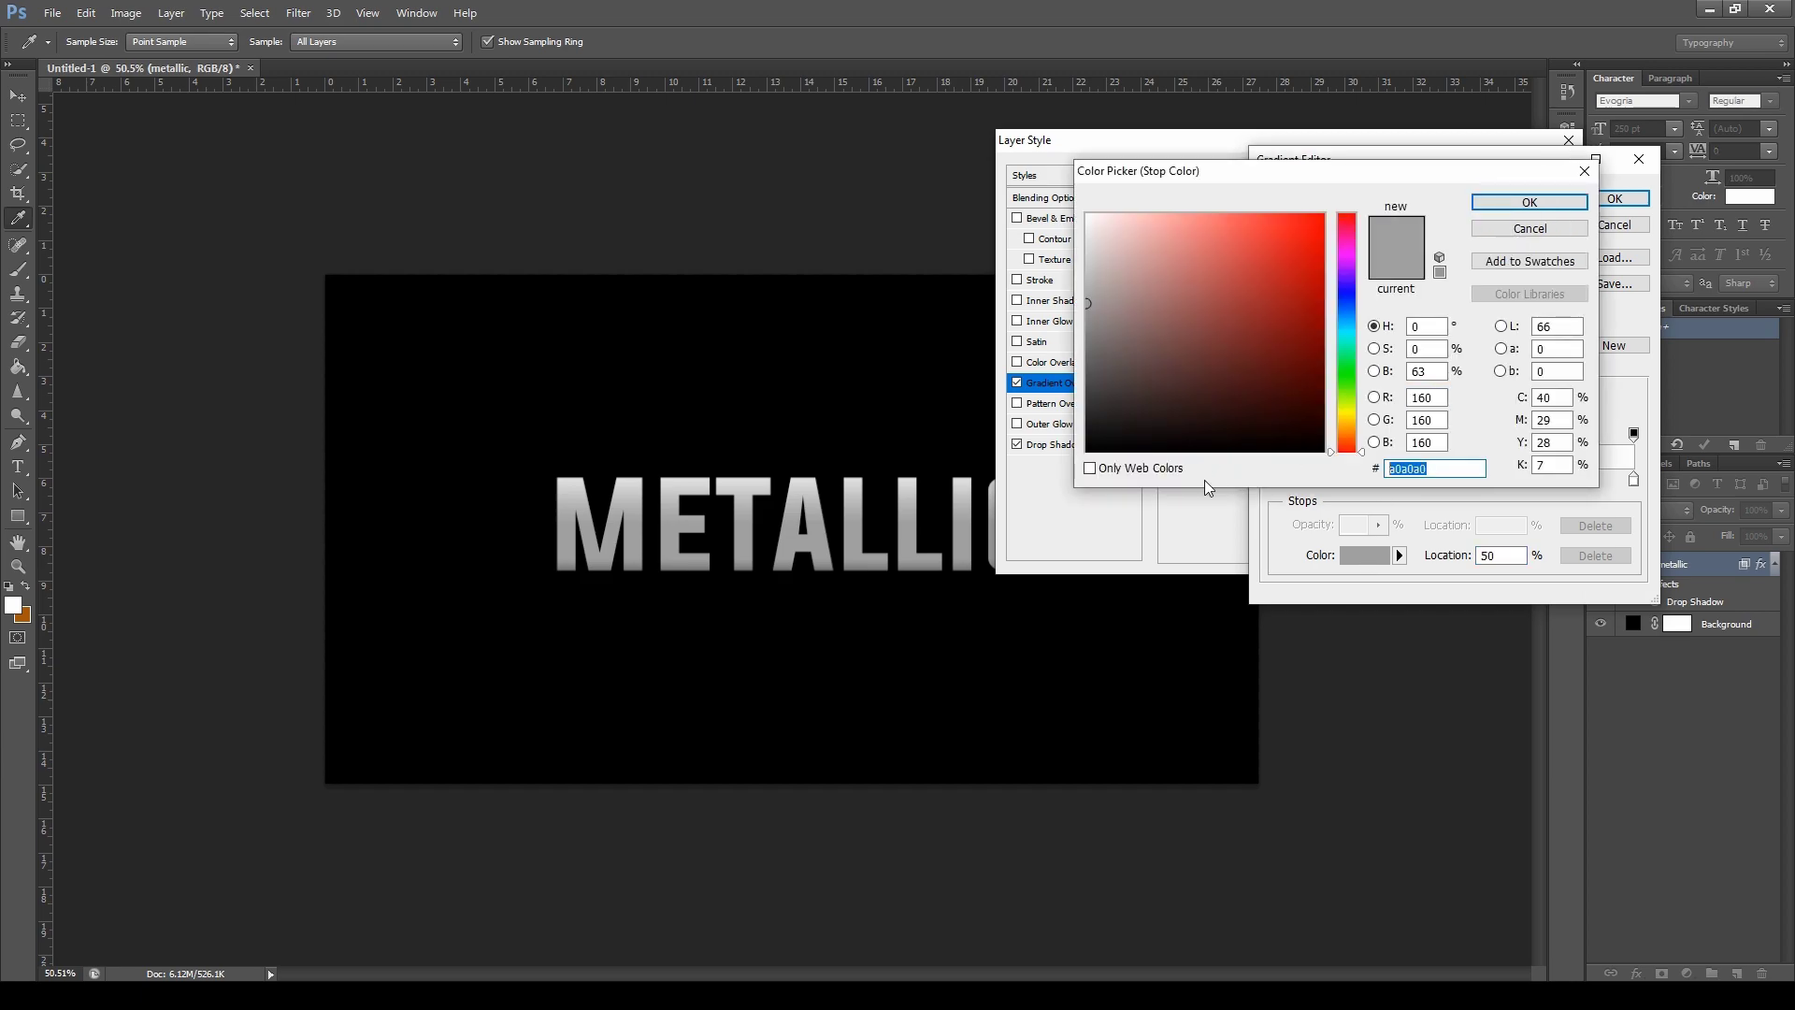
click(1530, 202)
click(1275, 481)
click(1362, 559)
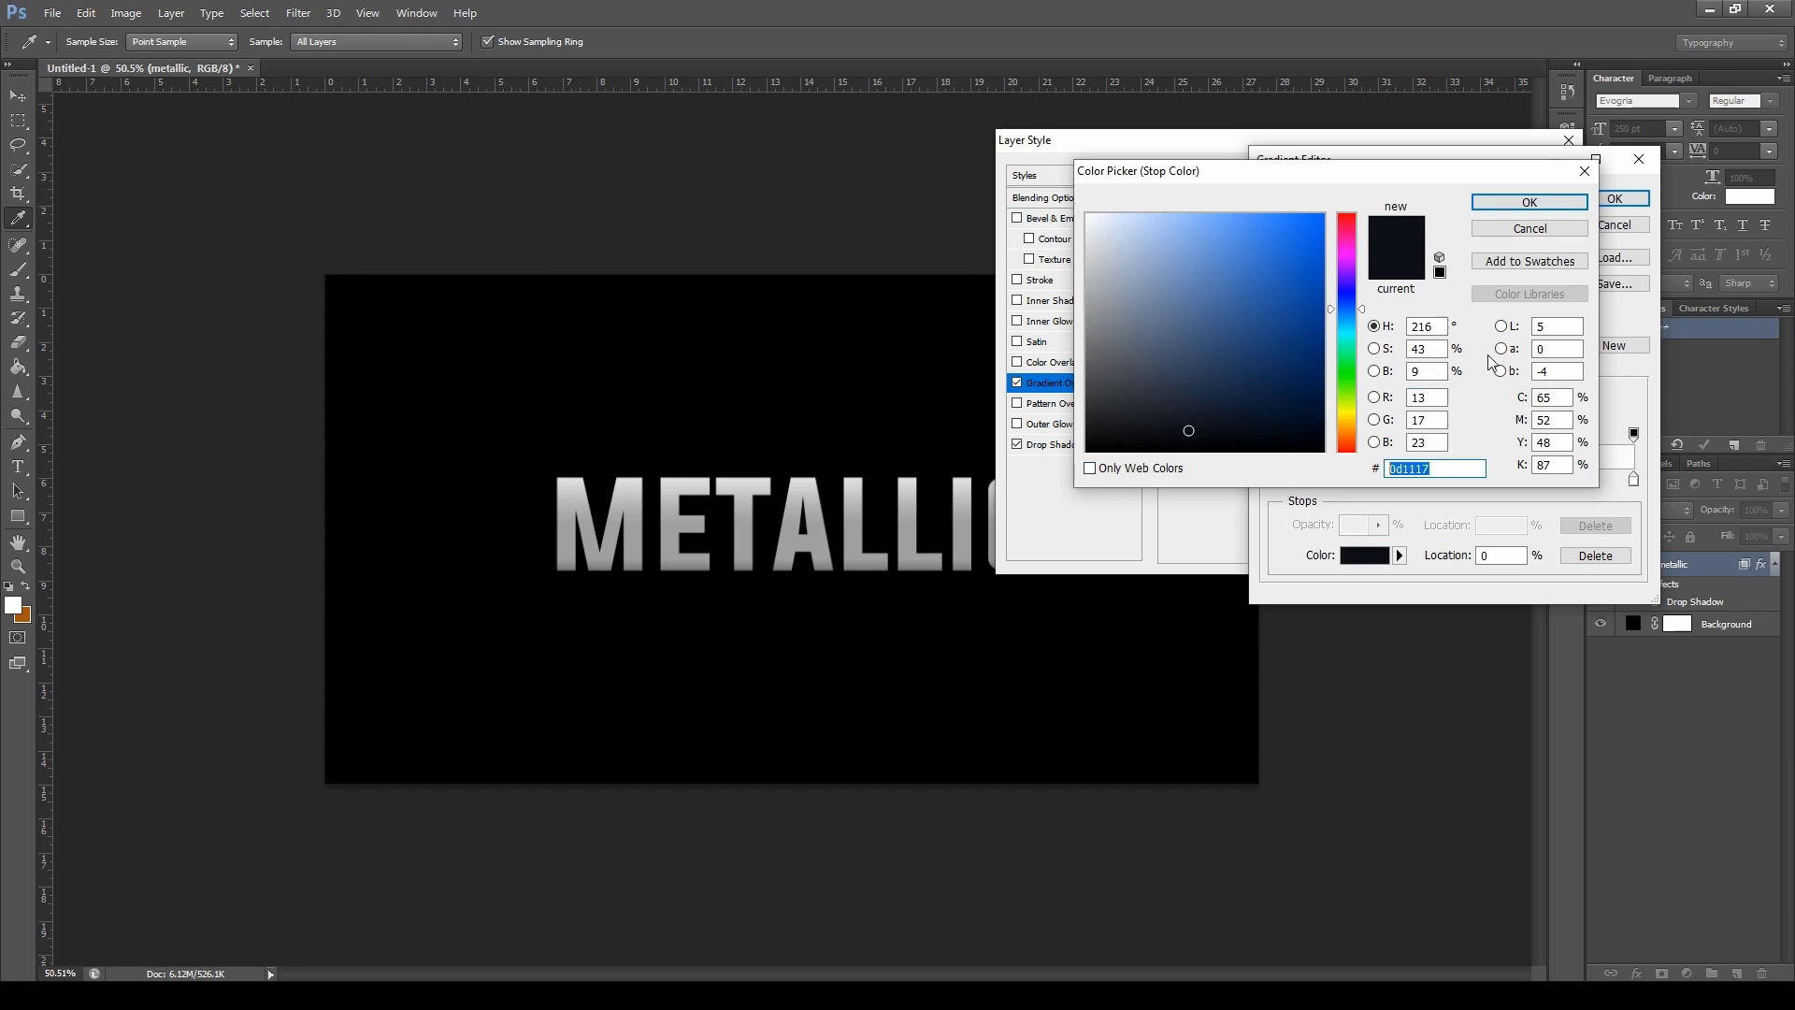
click(1528, 204)
click(1454, 481)
click(1365, 558)
drag(1473, 469, 1092, 470)
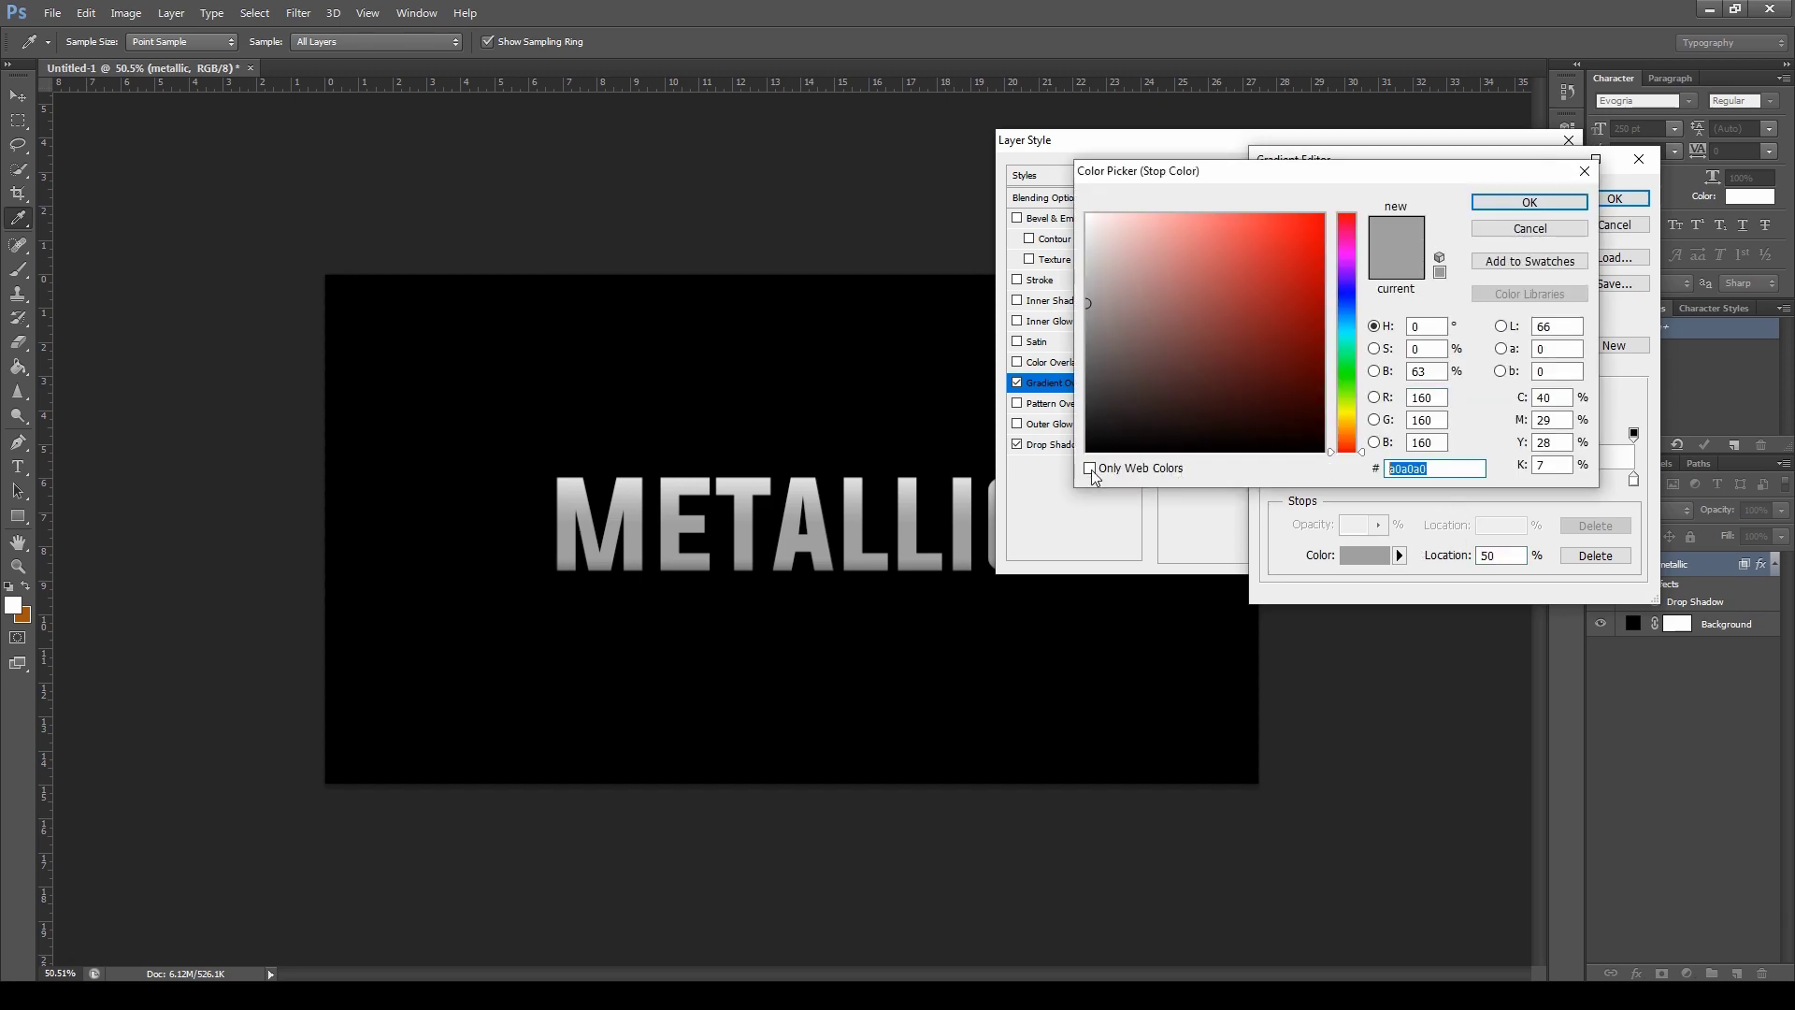
key(ctrl+v)
click(1529, 202)
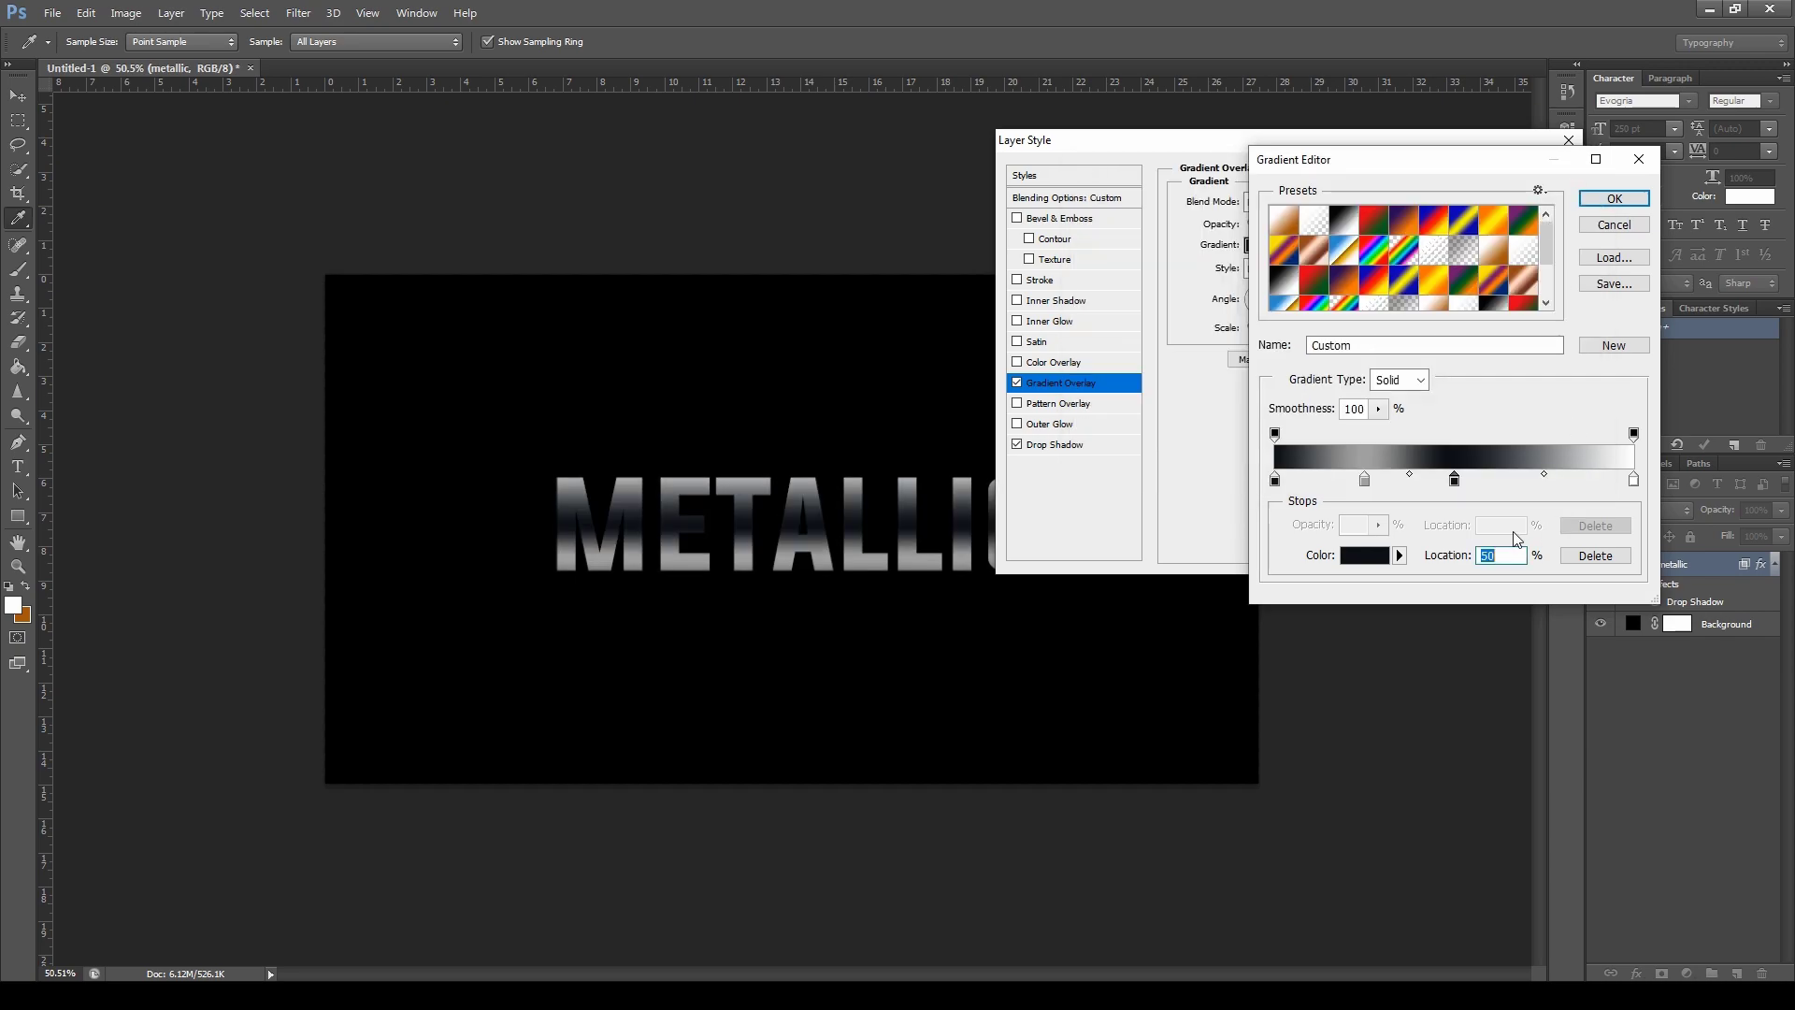
Add a color stop at 75% to the overlay gradient and set its color to #a0a0a0
text(75)
key(ctrl+z)
click(1499, 479)
text(75)
click(1395, 557)
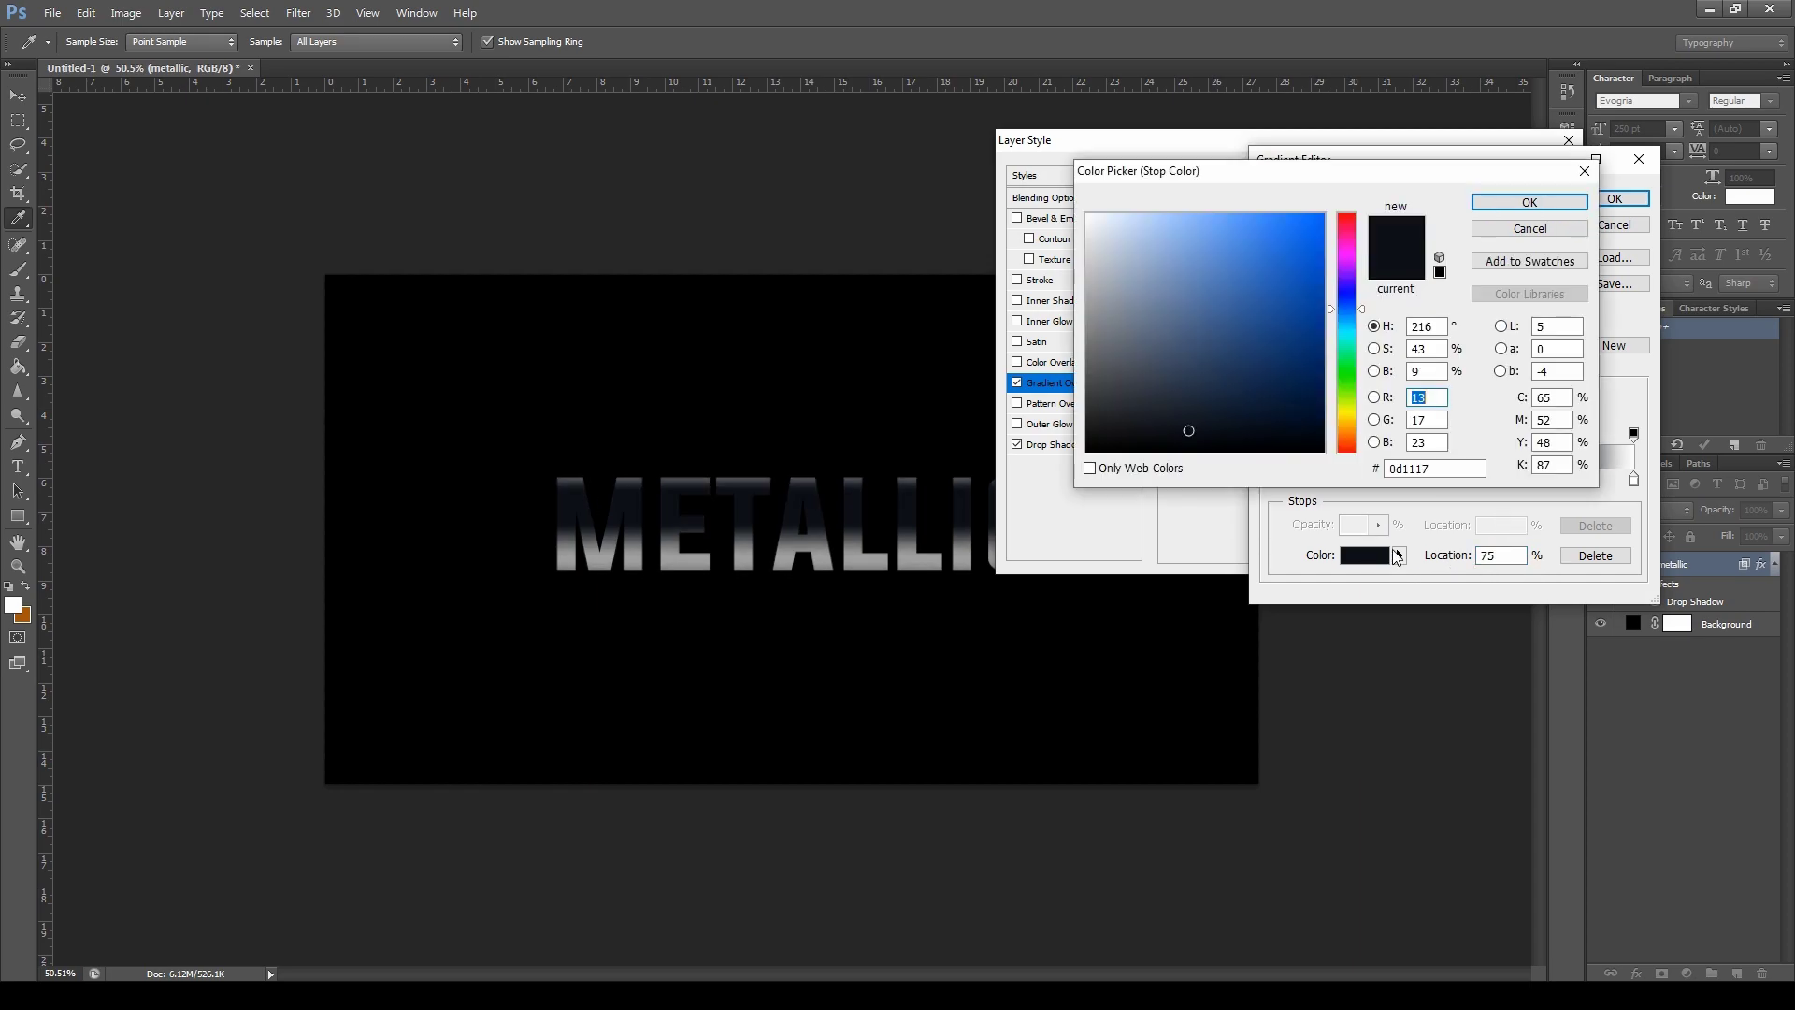
click(1429, 471)
key(ctrl+c)
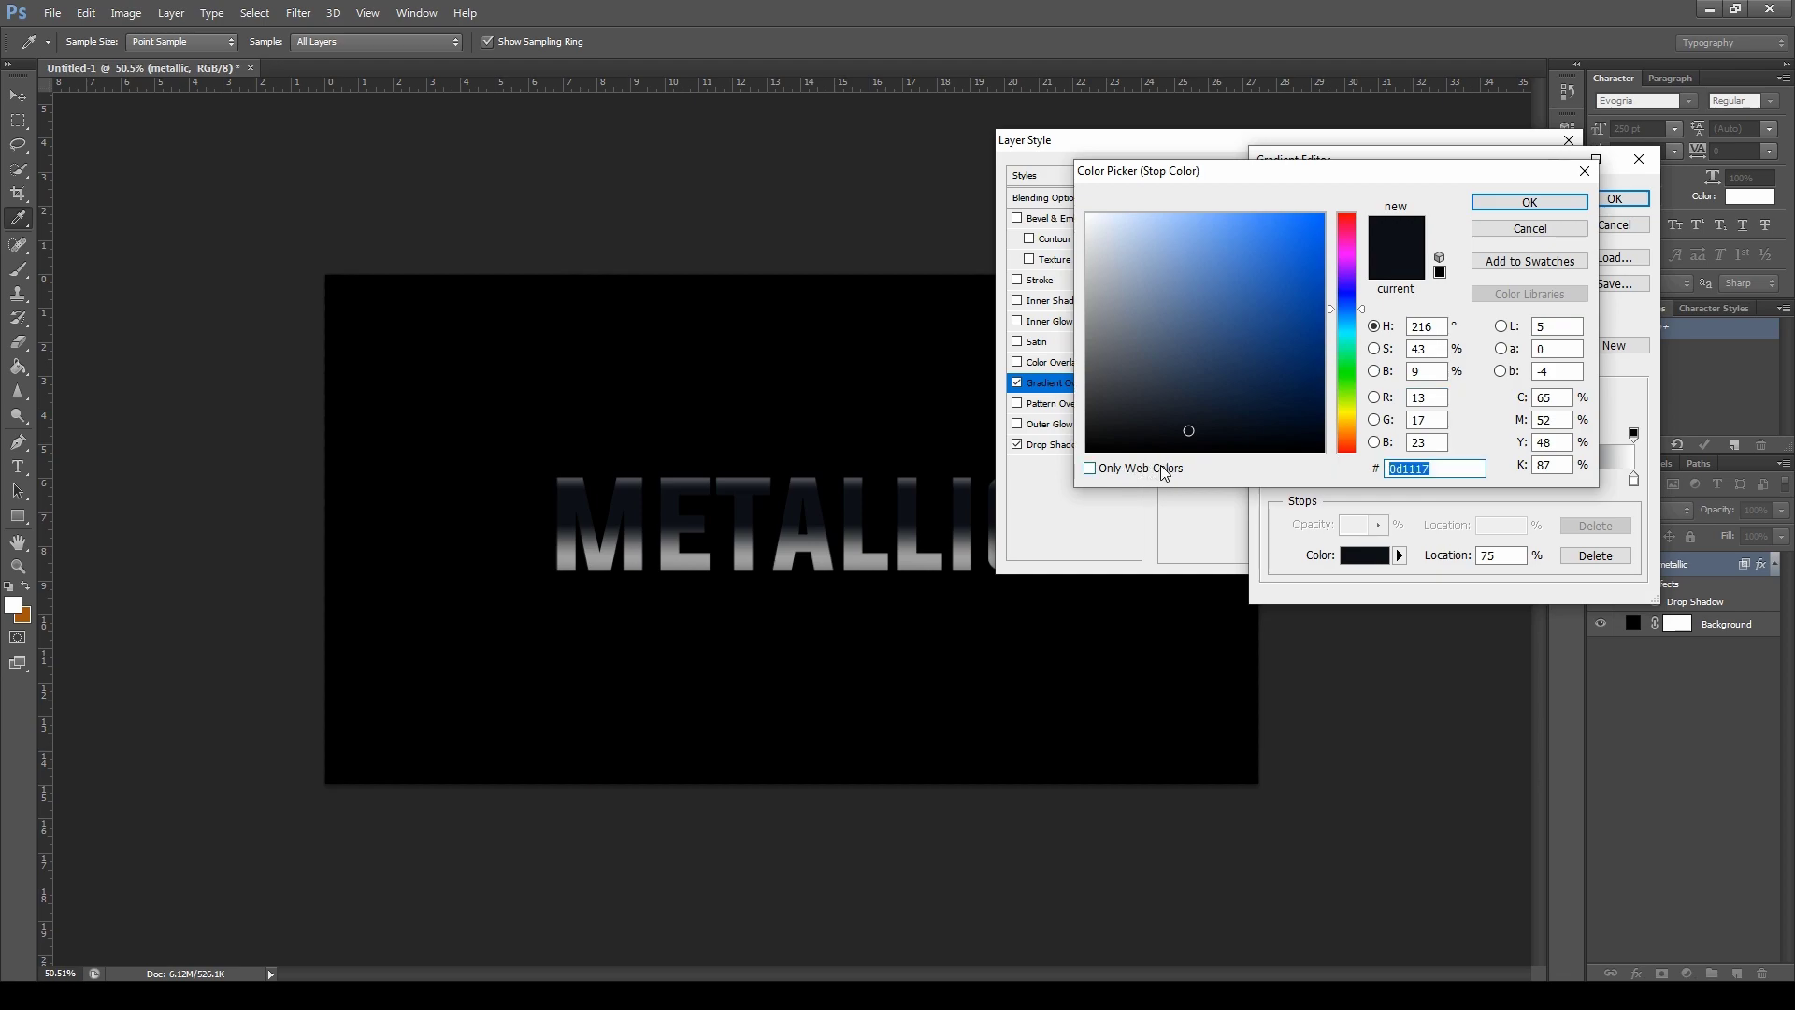
text(a0a0a0)
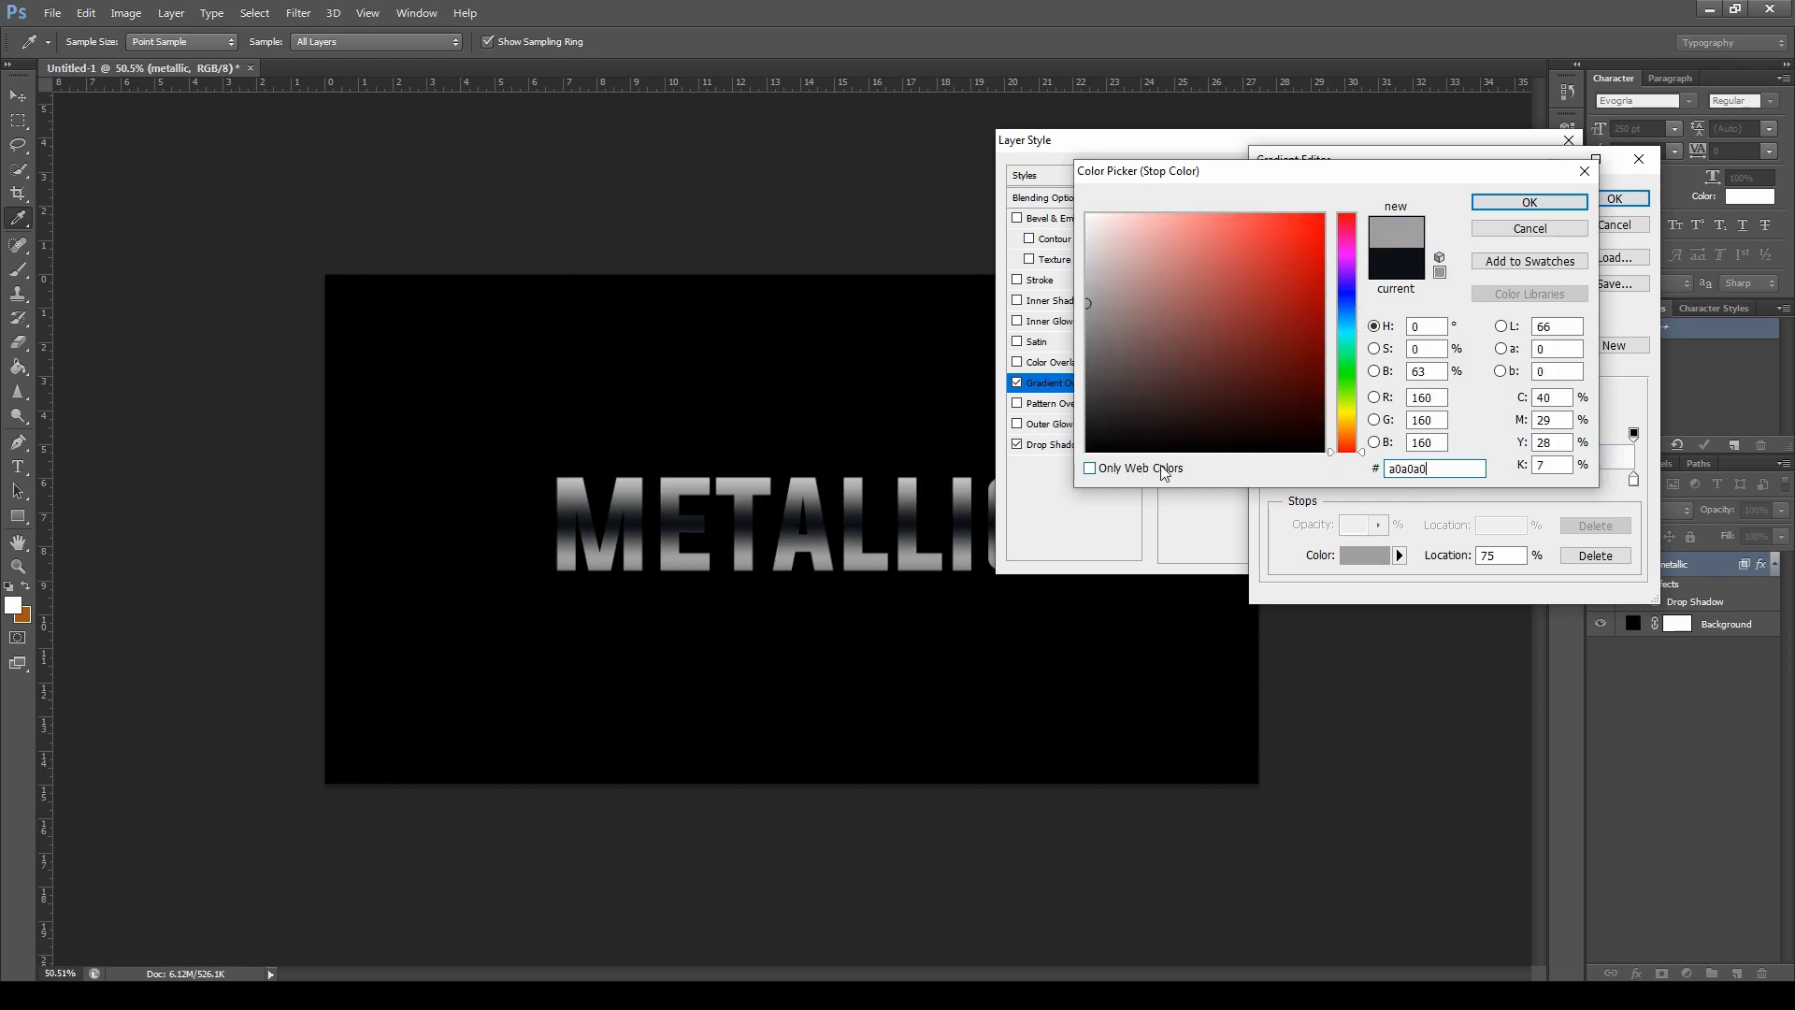
key(Return)
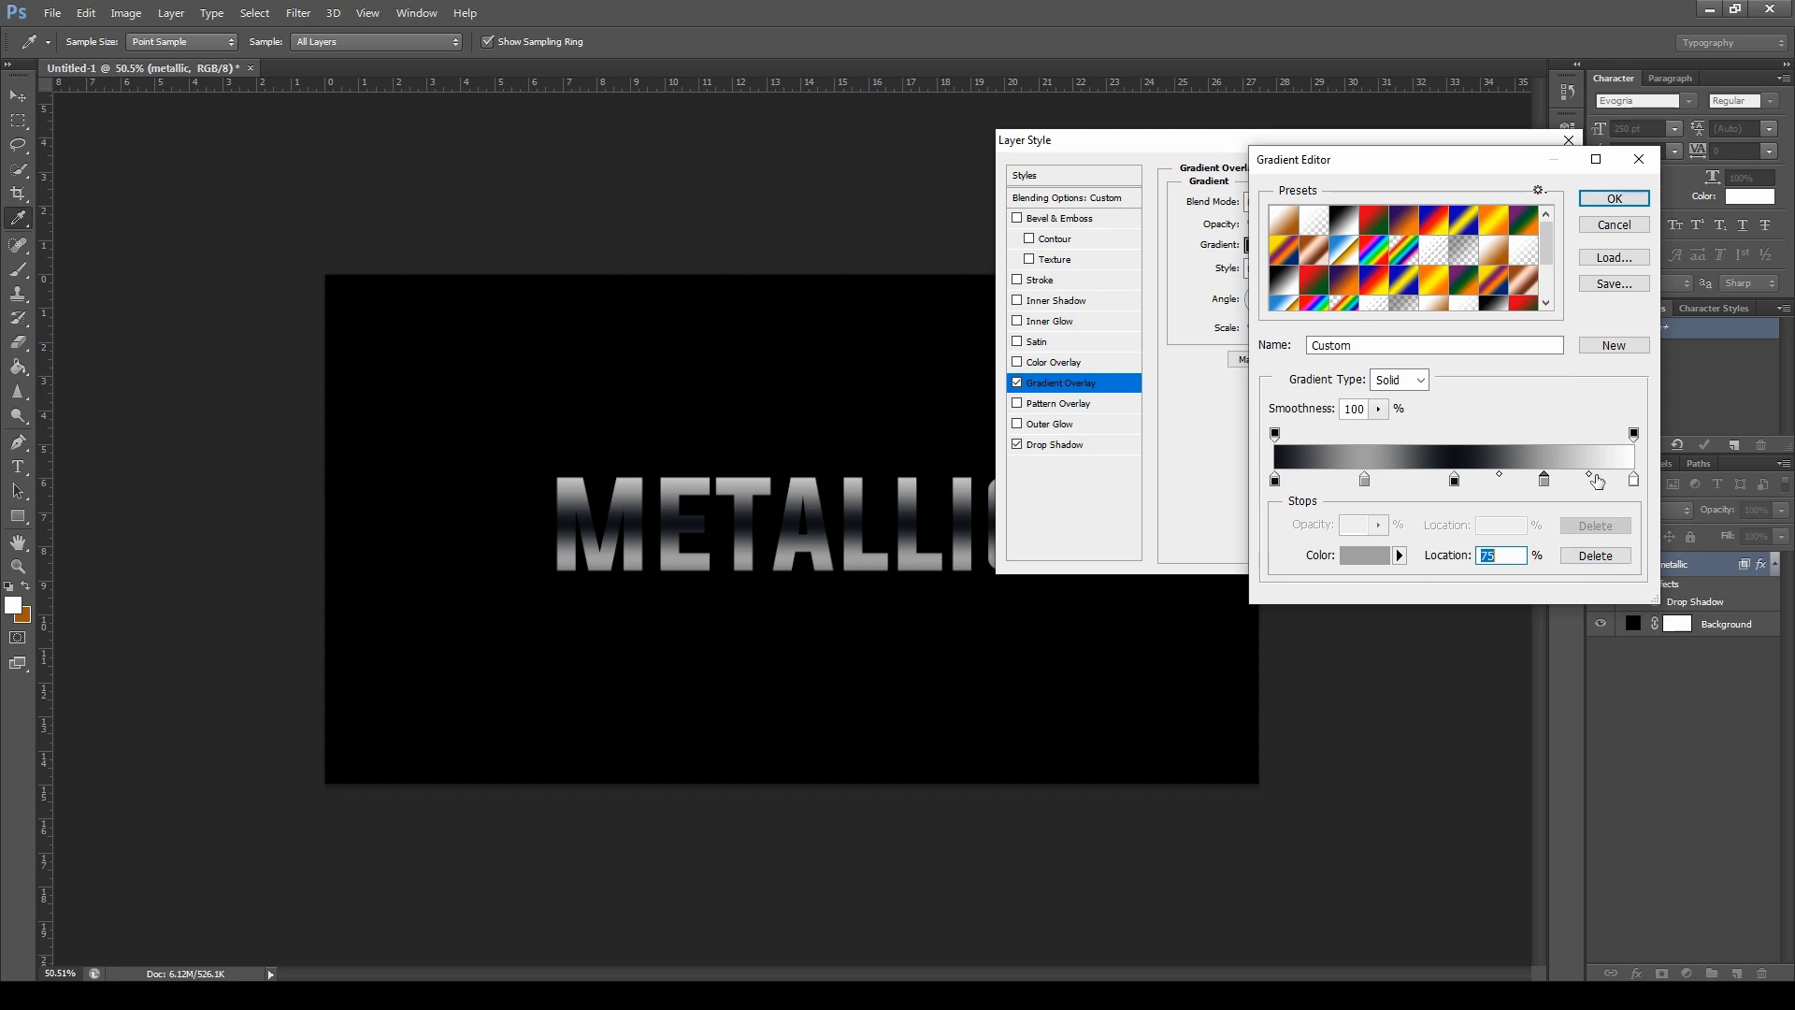
Change the overlay gradient's white end stop to #0d1117 and apply the gradient
click(1635, 481)
click(1365, 555)
double_click(1440, 470)
key(ctrl+v)
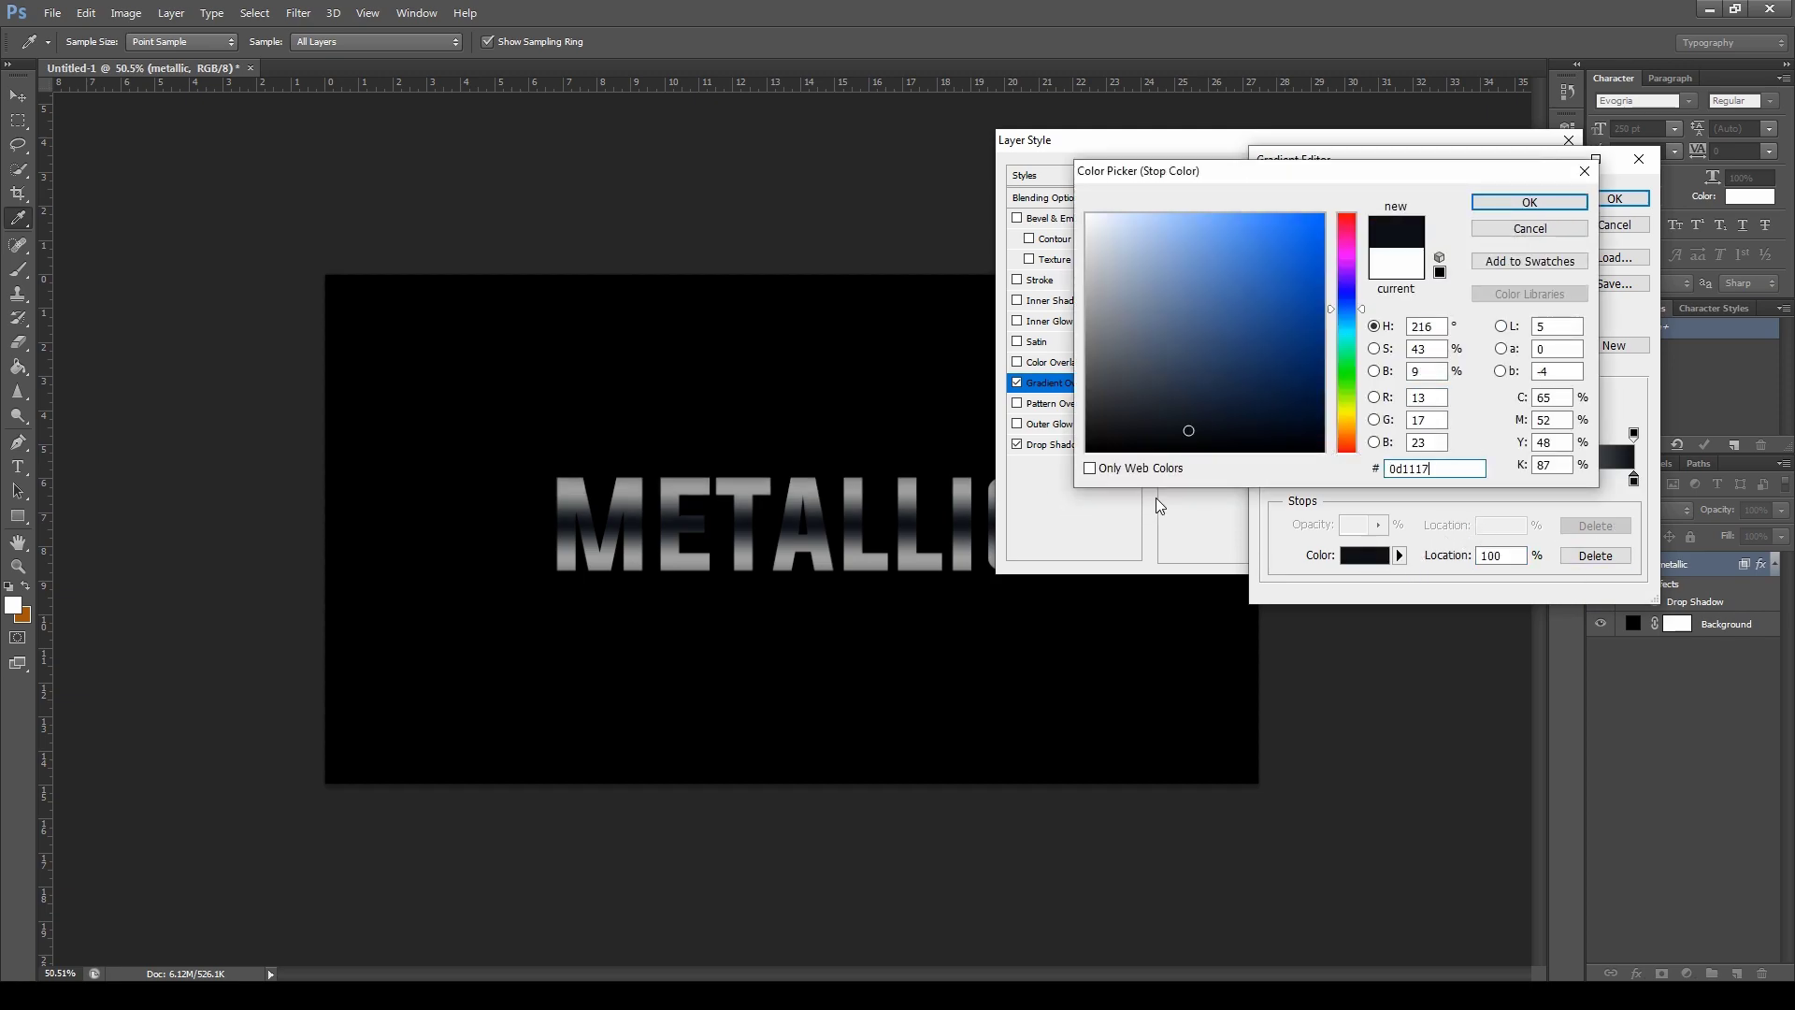
key(Return)
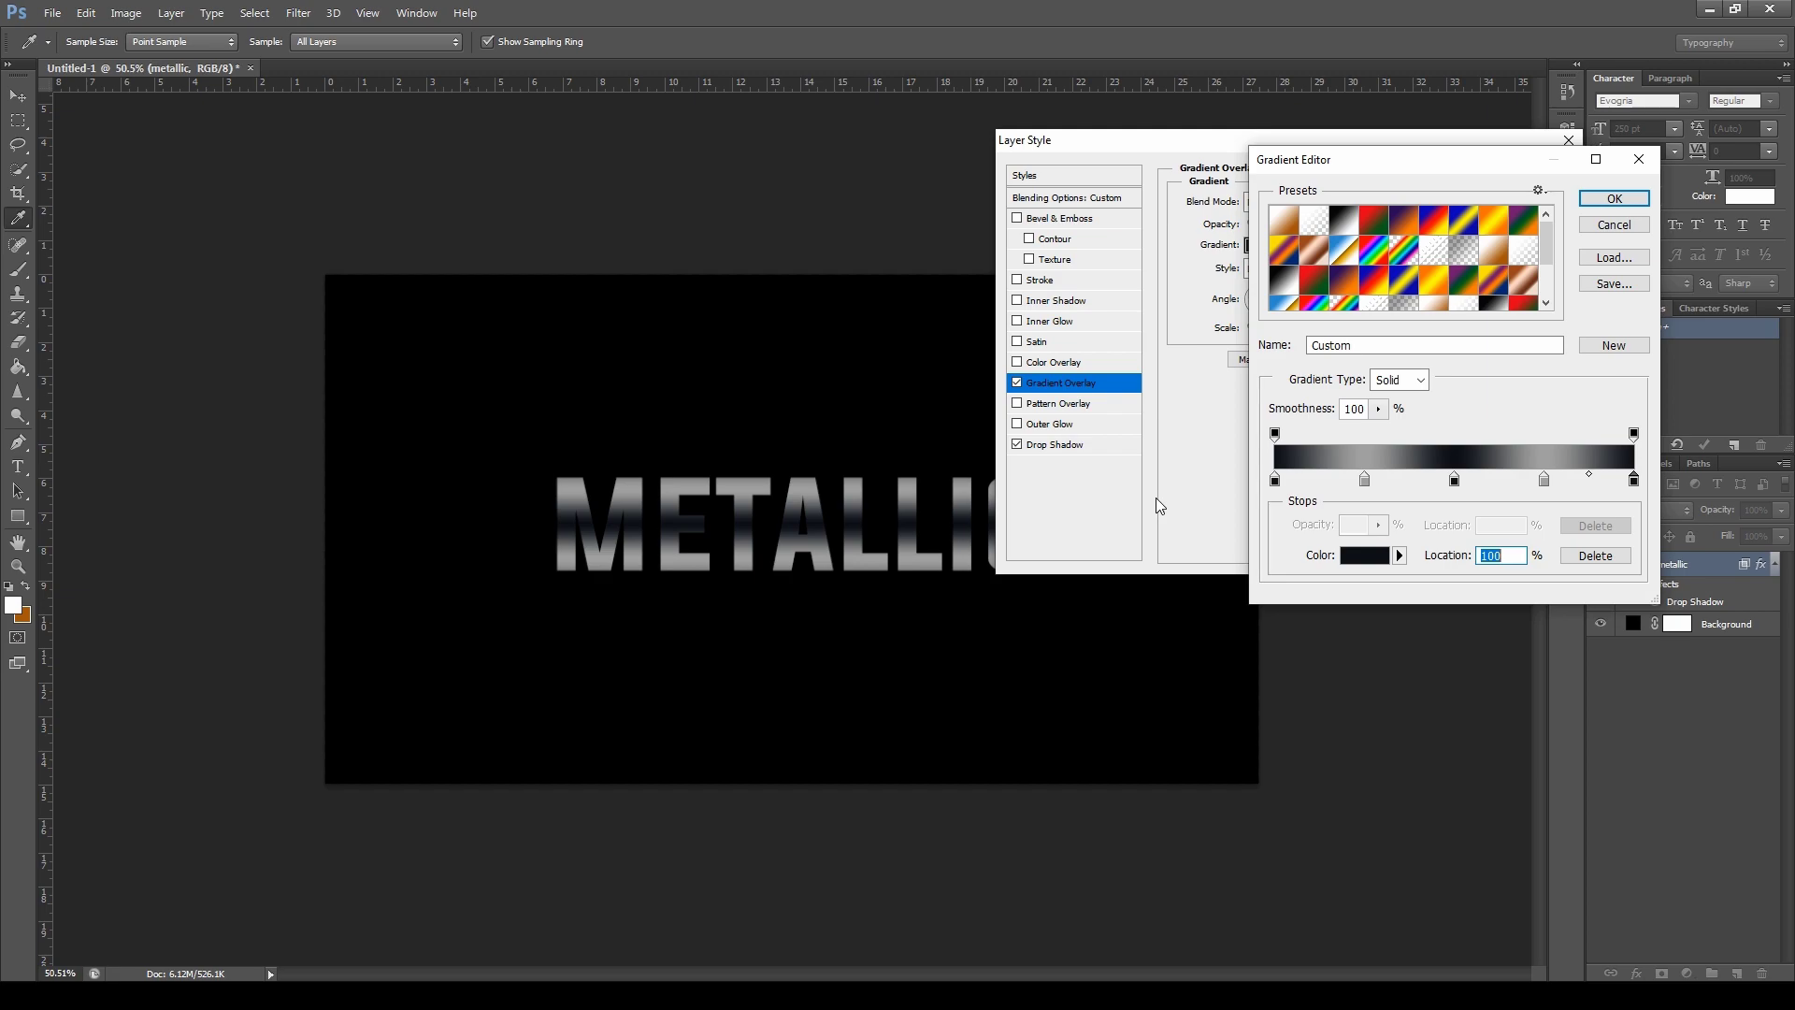
click(1601, 199)
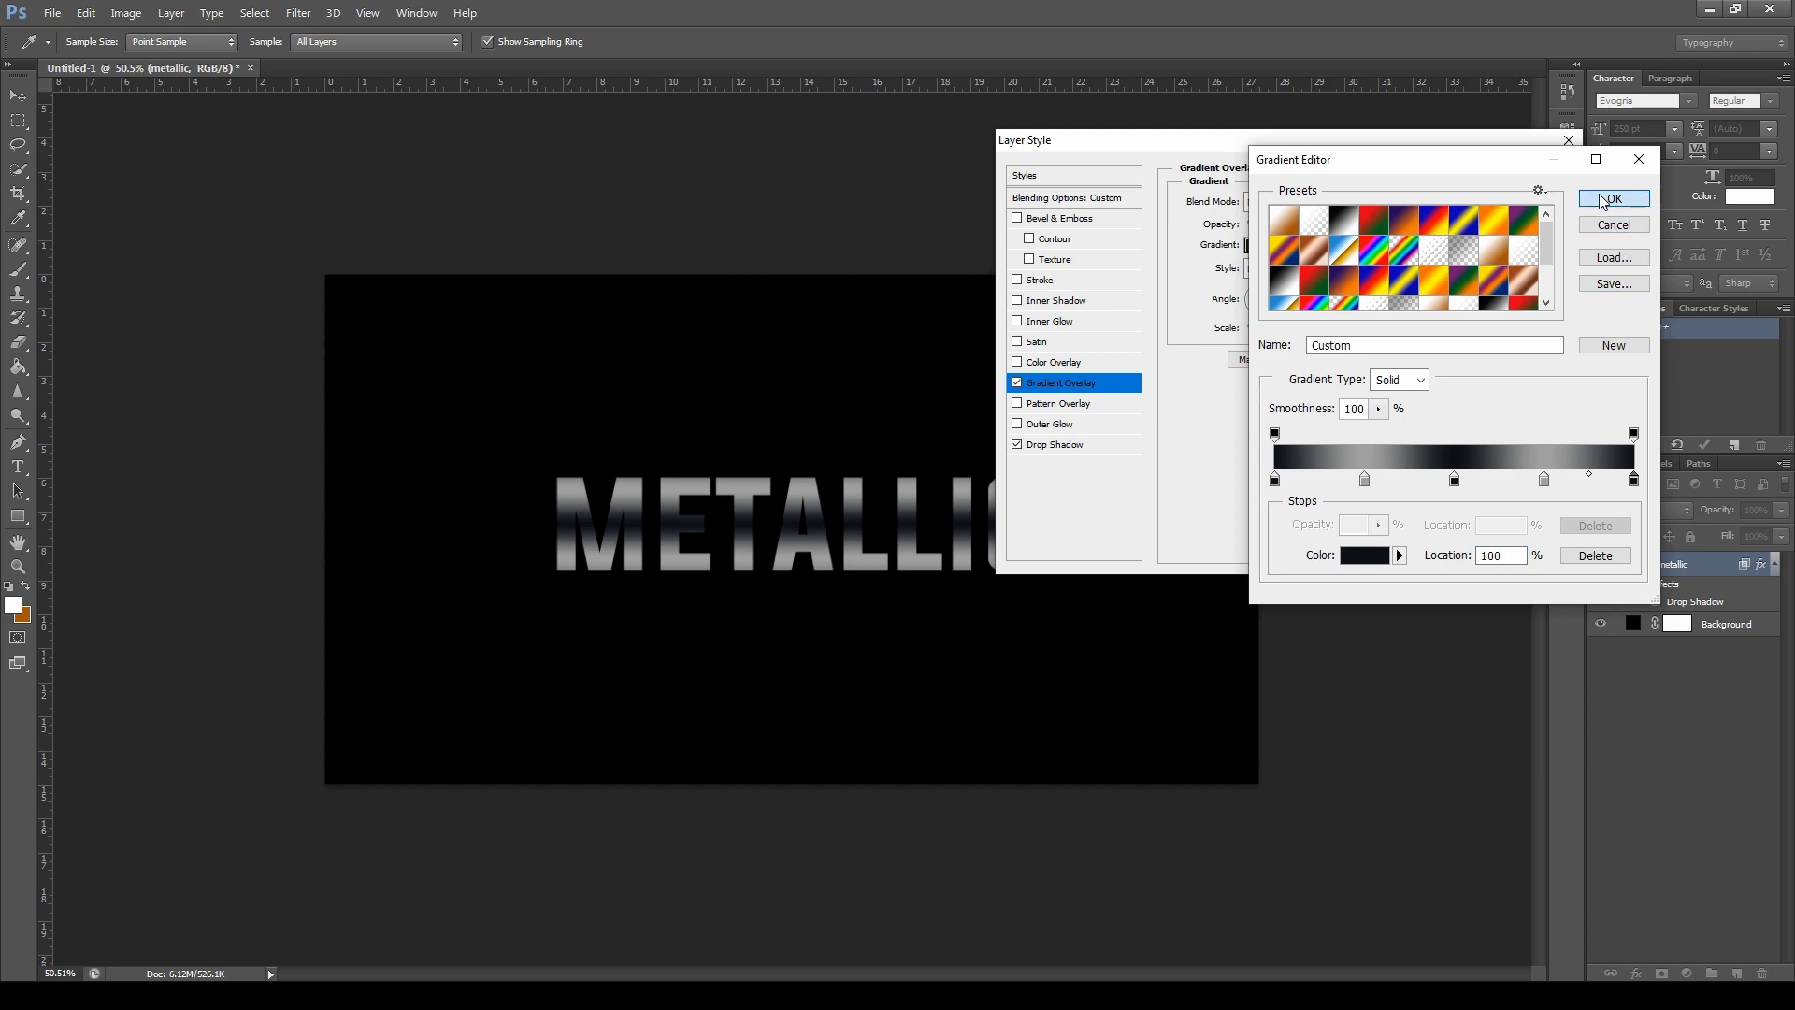
Enable the Inner Glow and Satin effects on the text layer
click(1019, 322)
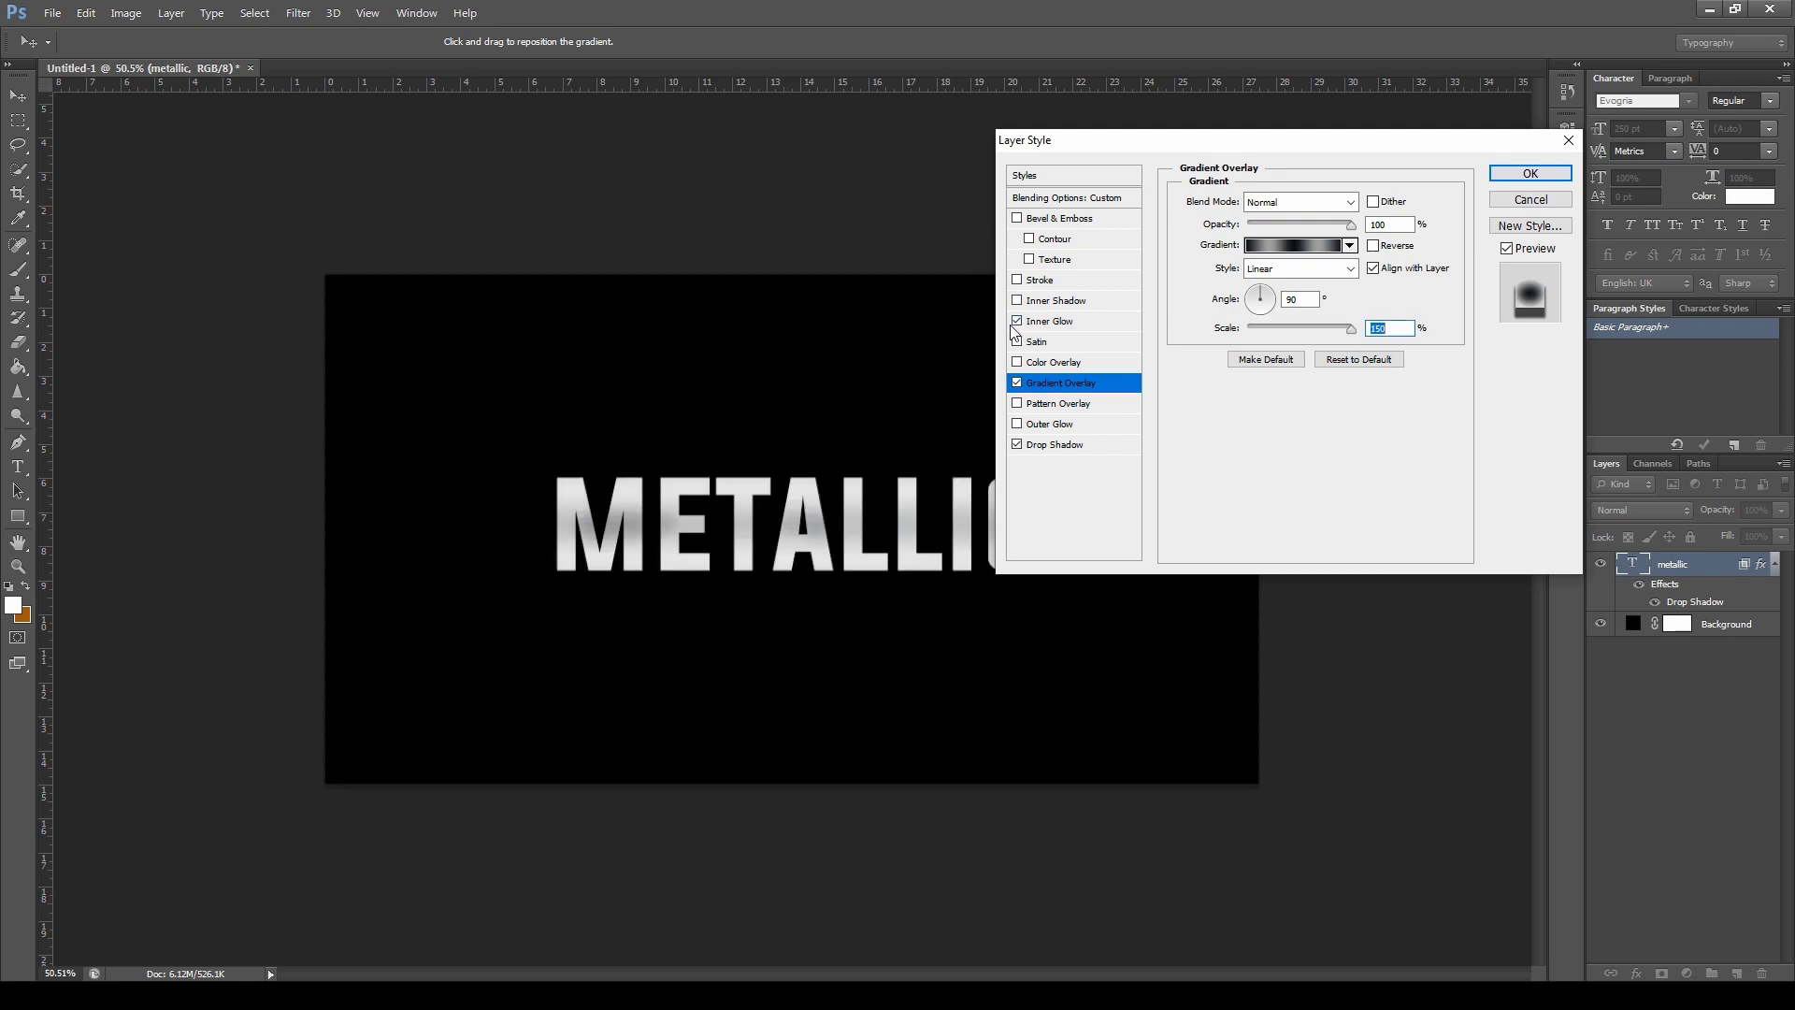
click(1018, 341)
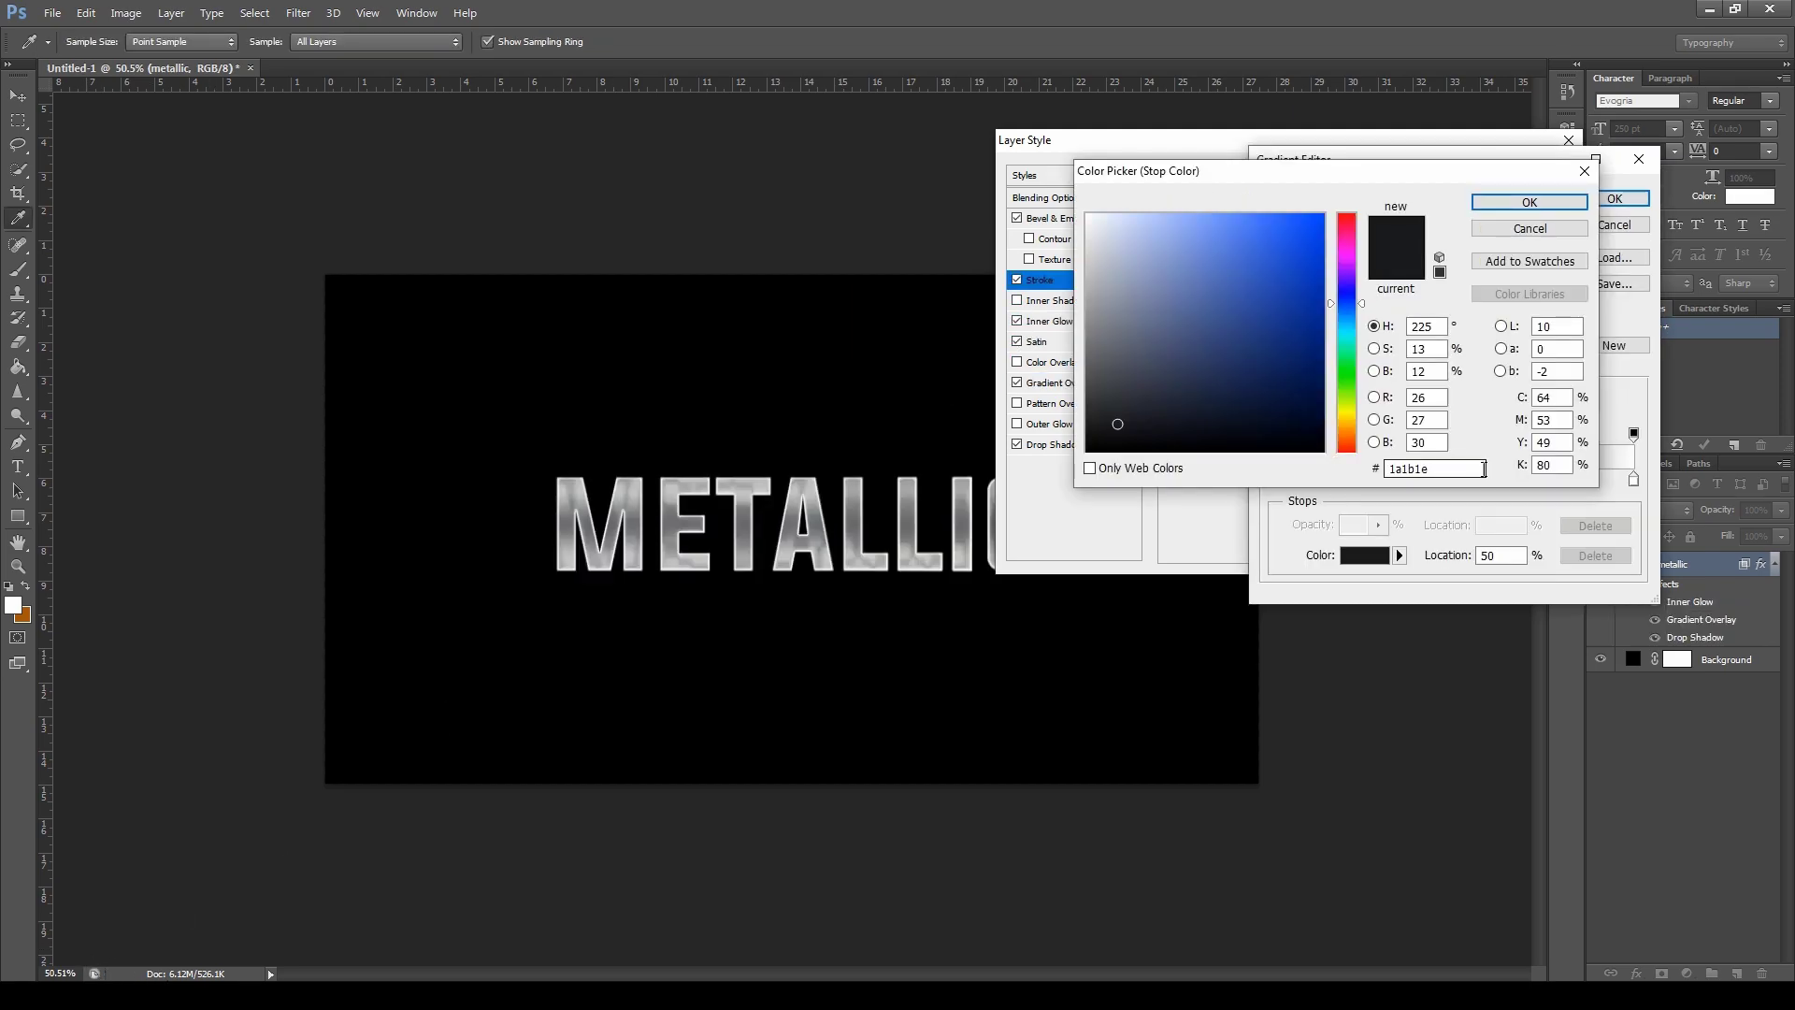
Set the stroke gradient's middle color stop at 50% to #7f7f7f, copying its dark color code #1a1b1e first
drag(1484, 469, 1180, 486)
key(ctrl+c)
text(7f7)
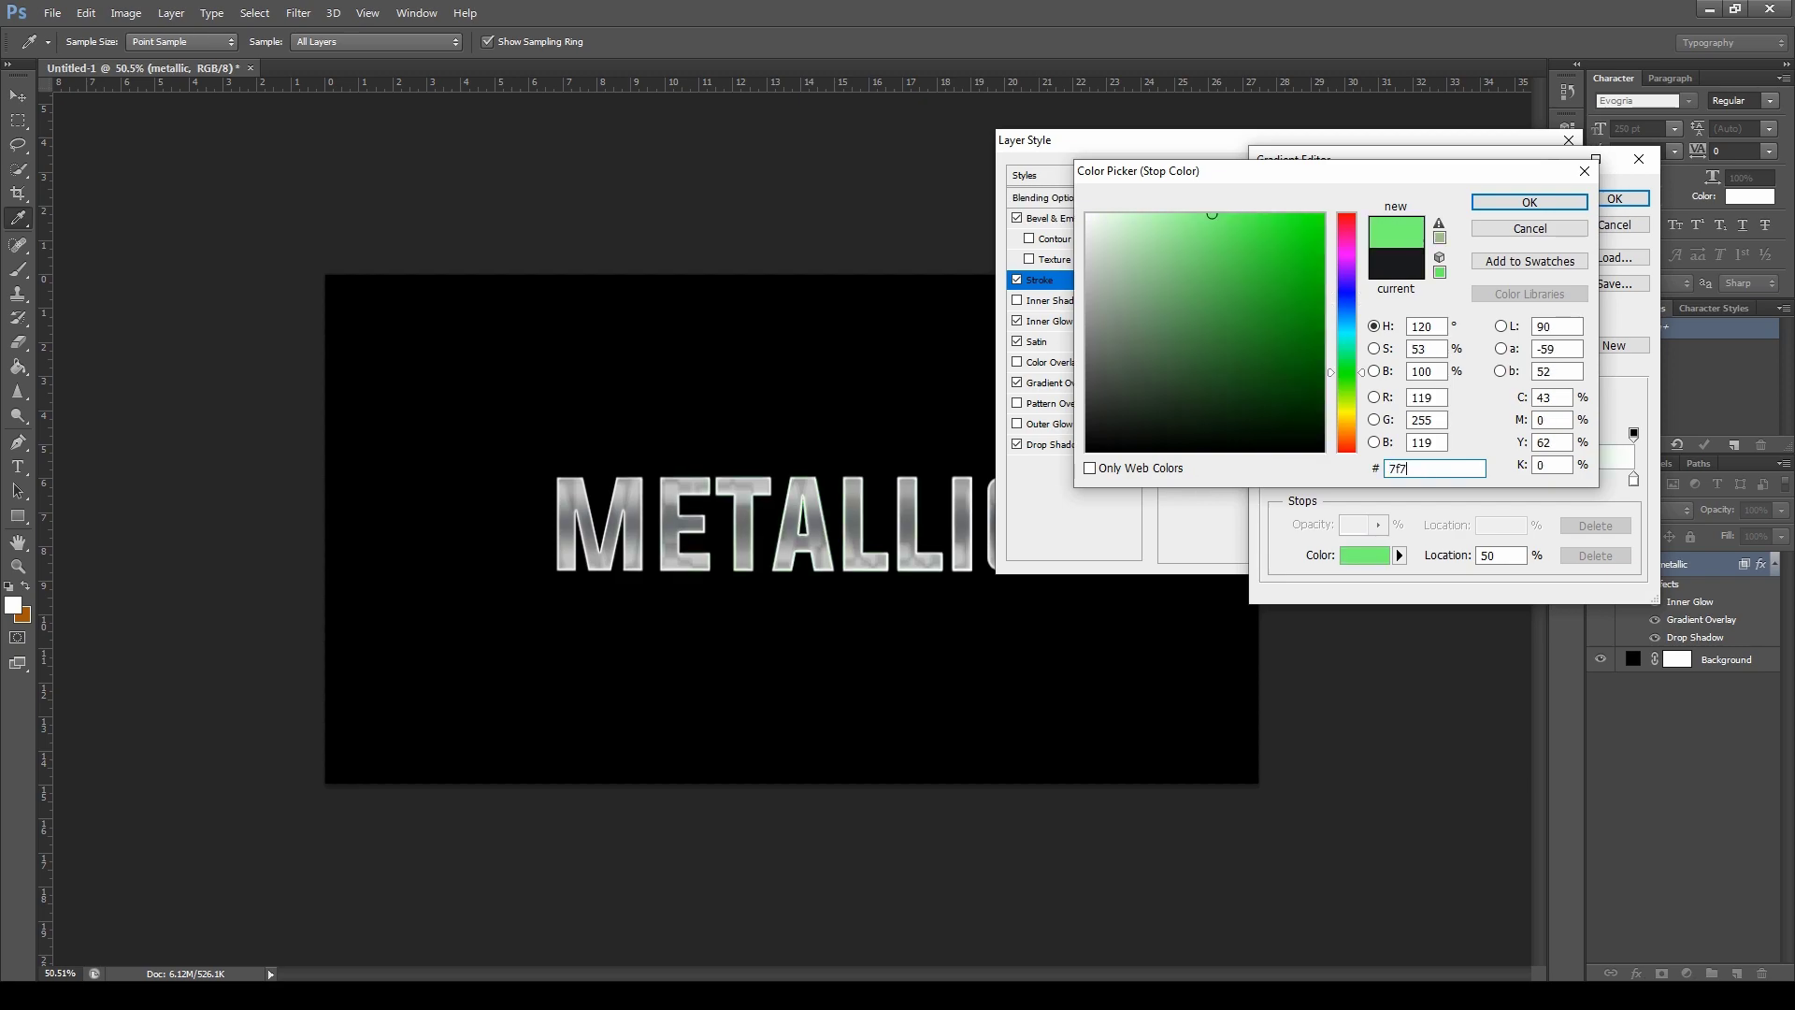
text(f7f)
click(1530, 202)
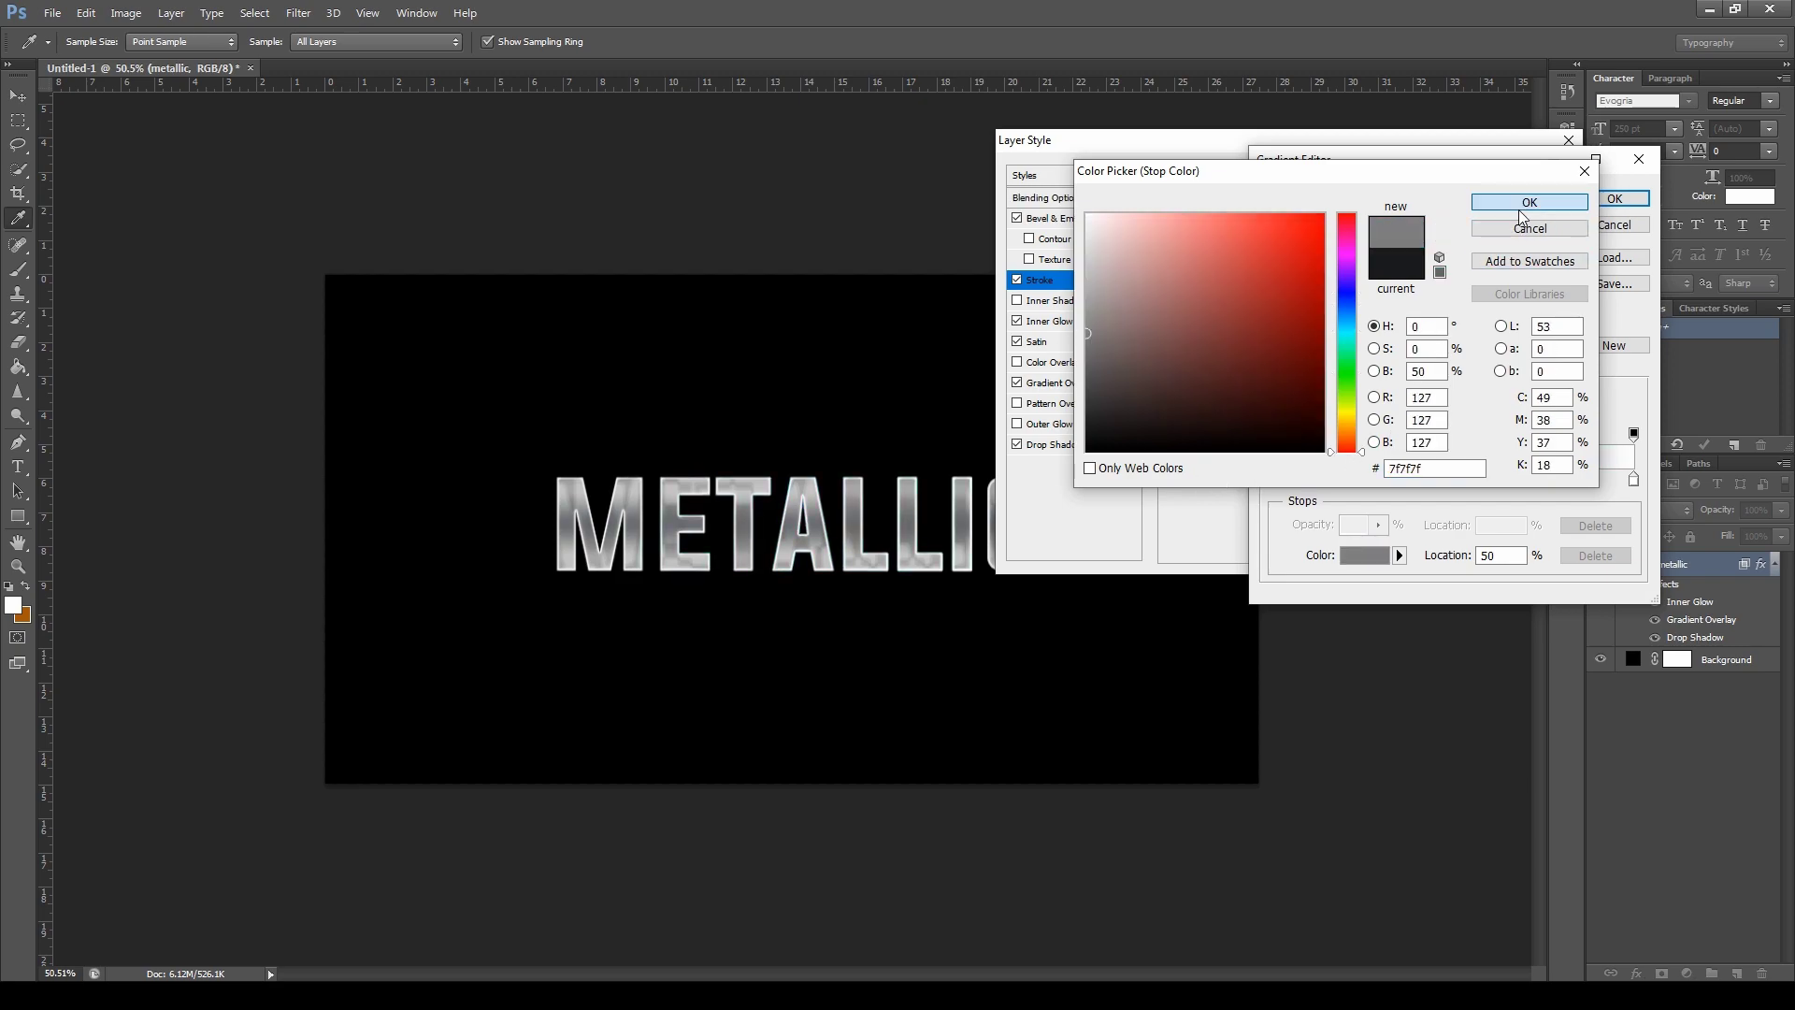
Change the stroke gradient's white end stop to #1a1b1e, matching the starting stop, and apply the gradient
click(1273, 480)
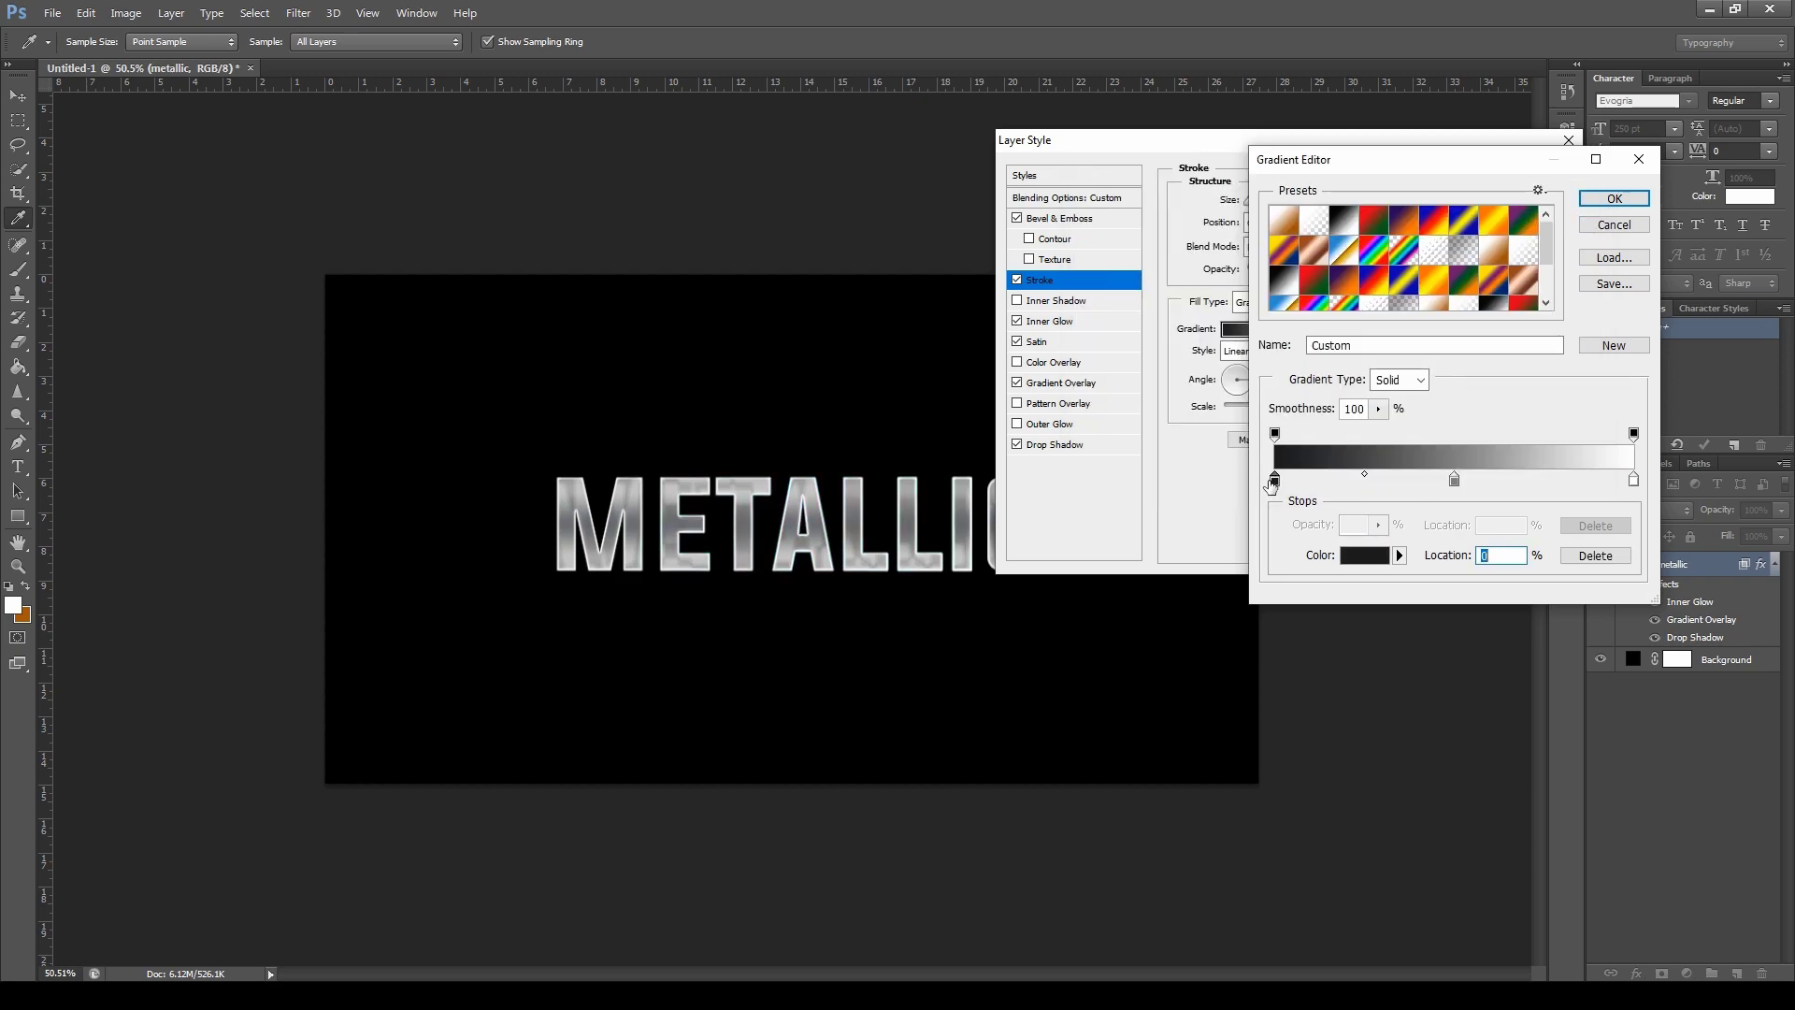
click(1367, 556)
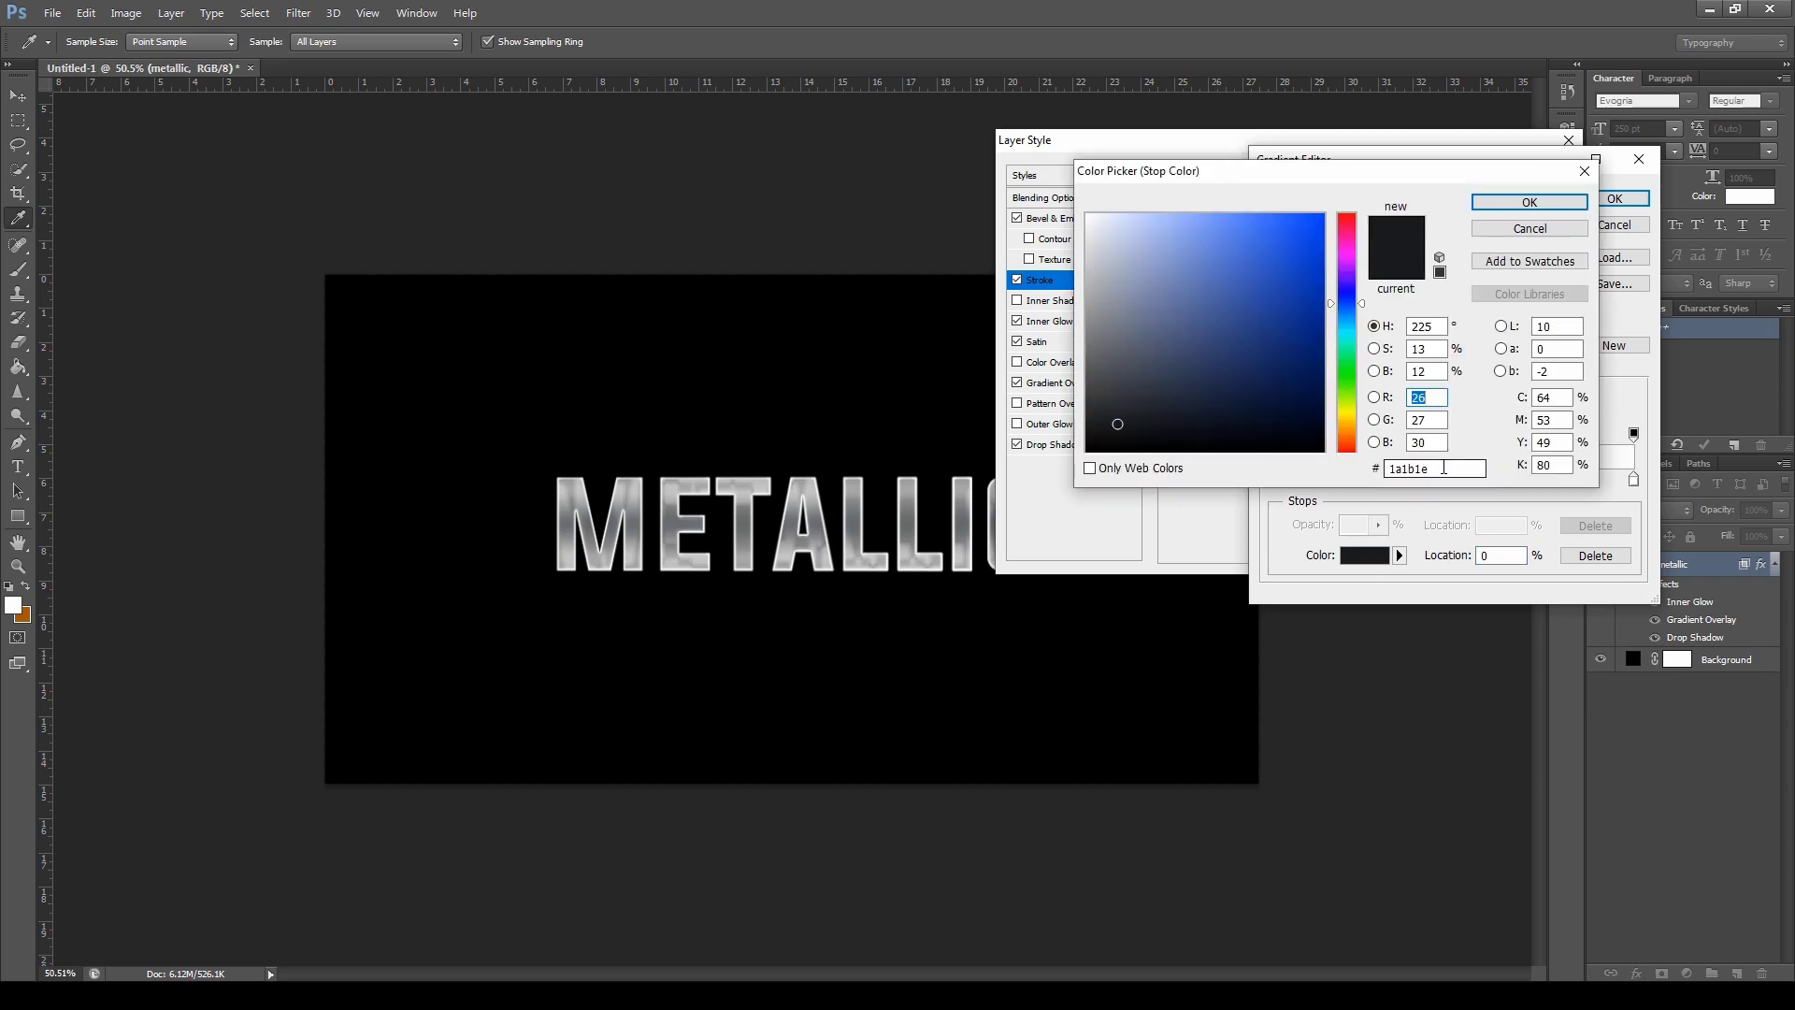
click(1507, 201)
click(1634, 483)
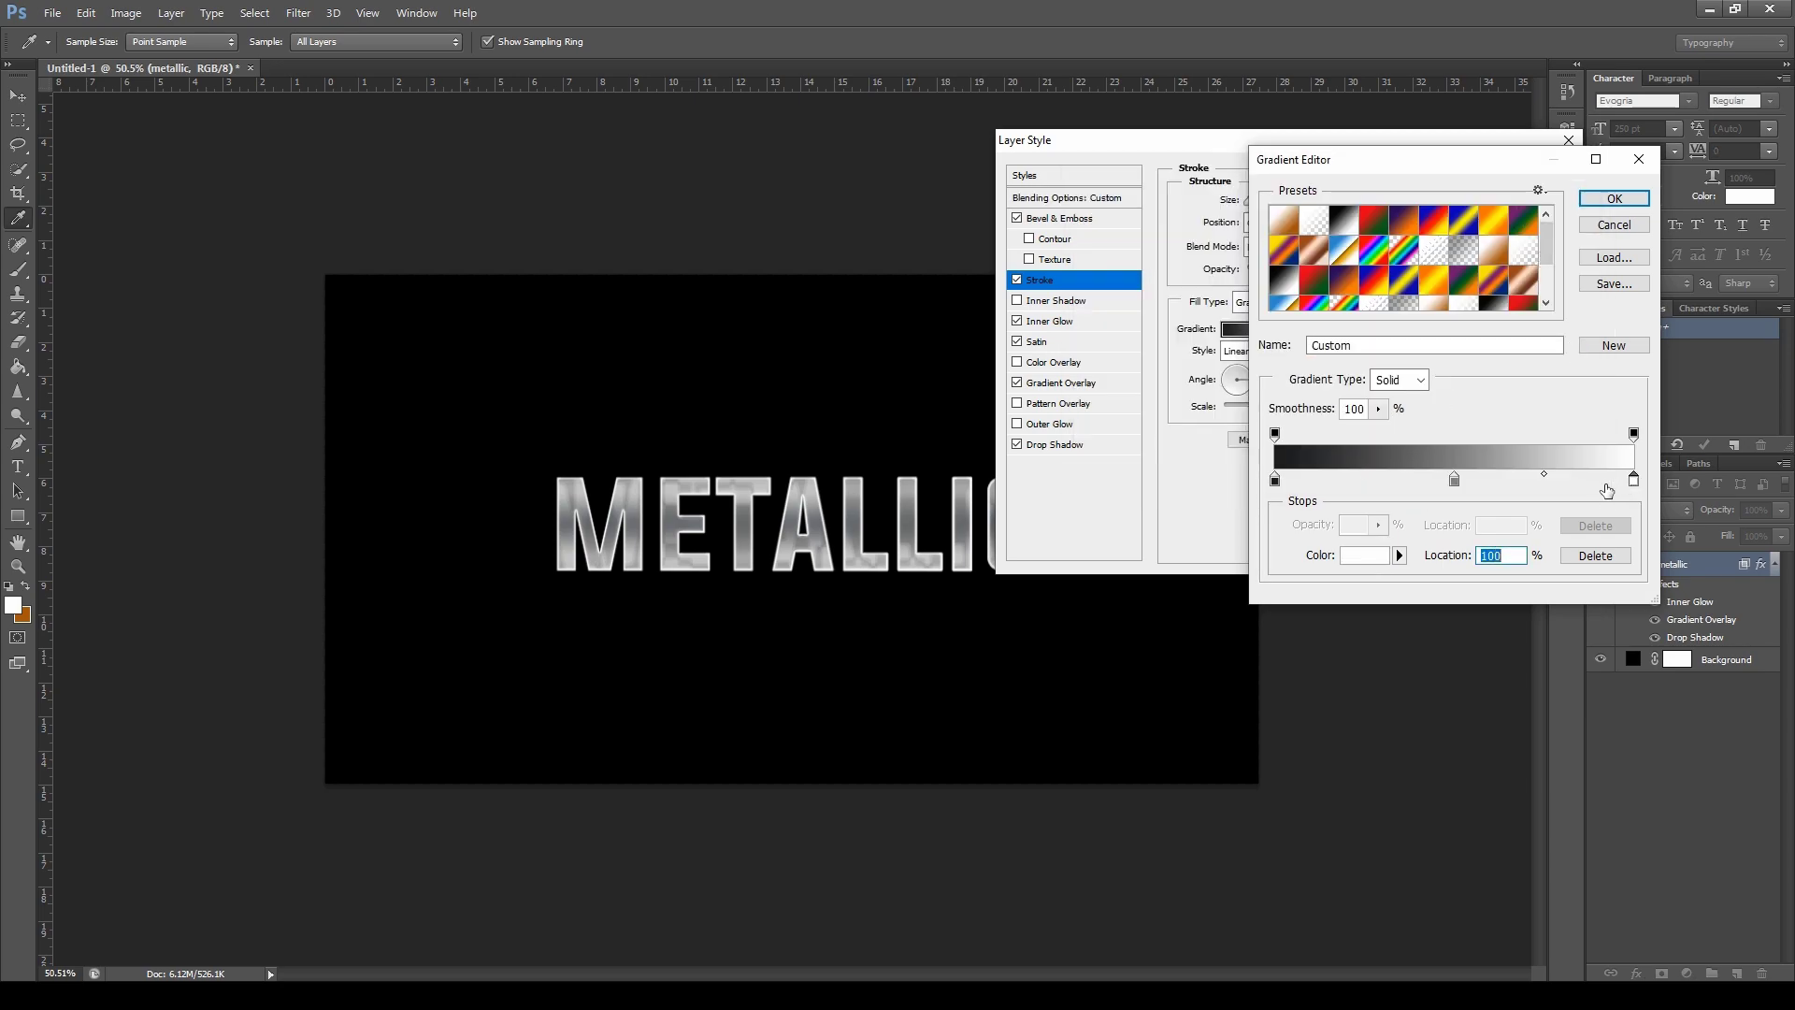
click(1380, 559)
key(ctrl+v)
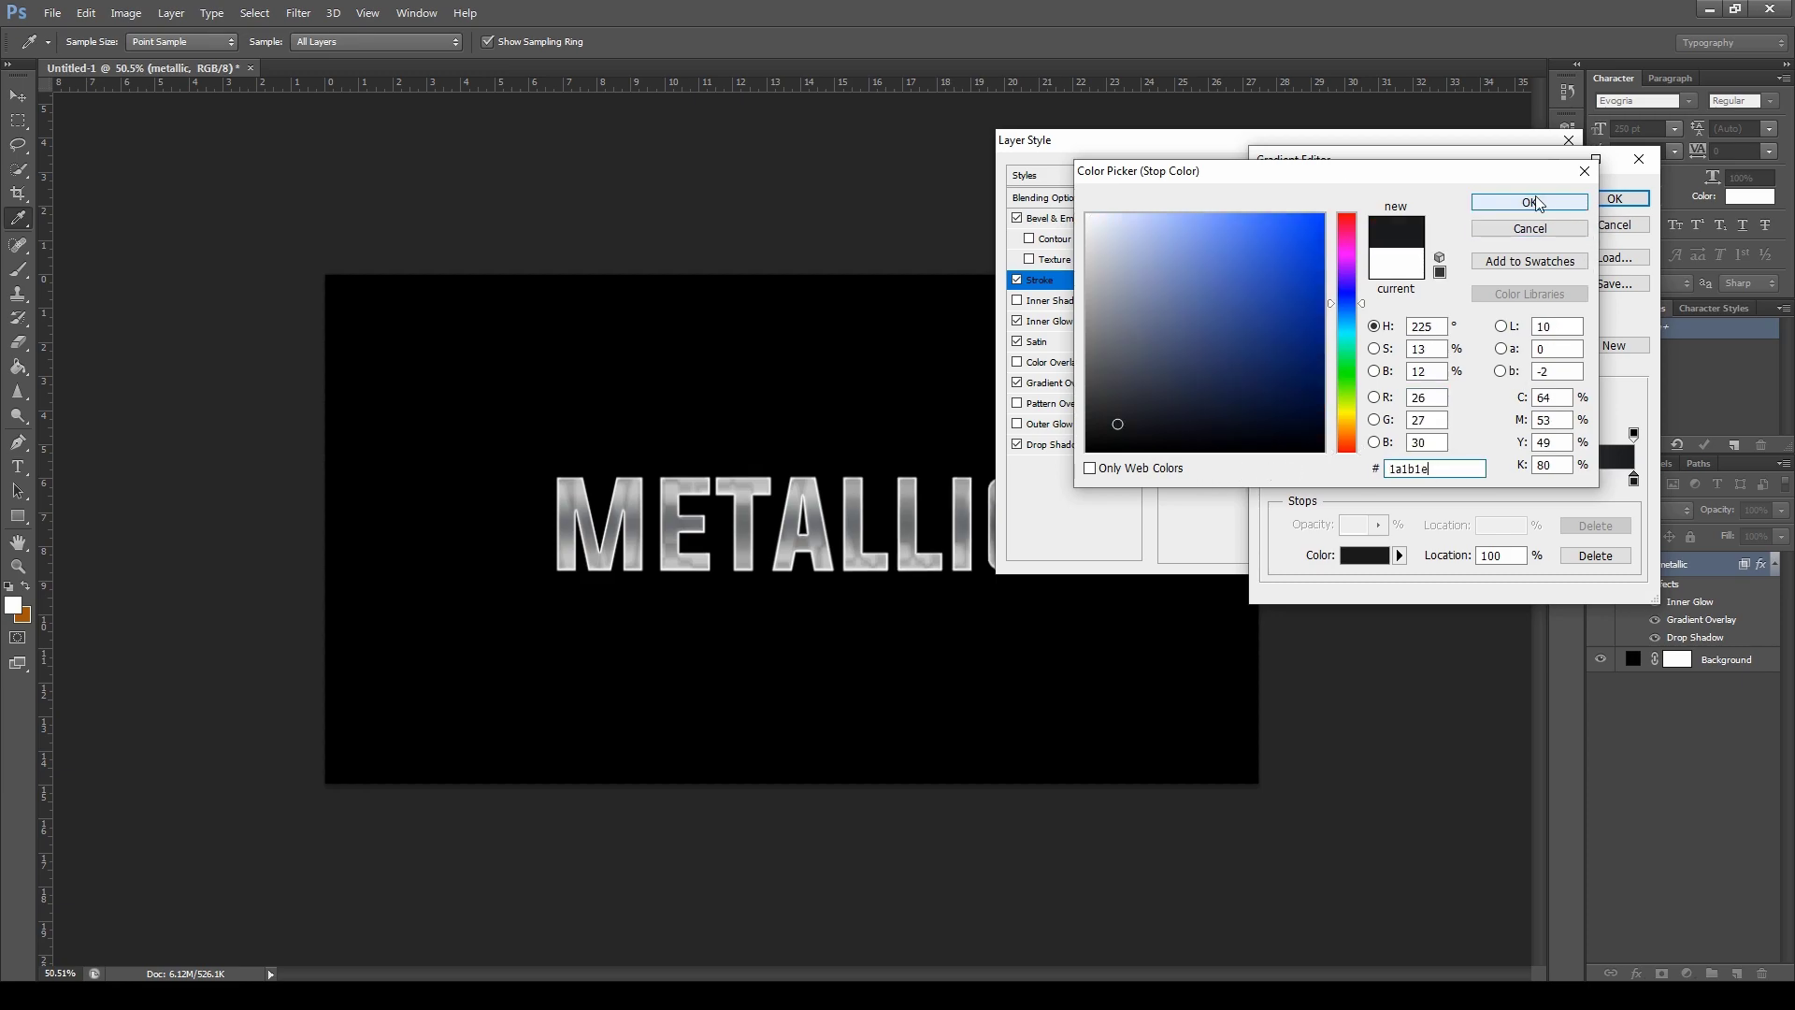
click(1526, 203)
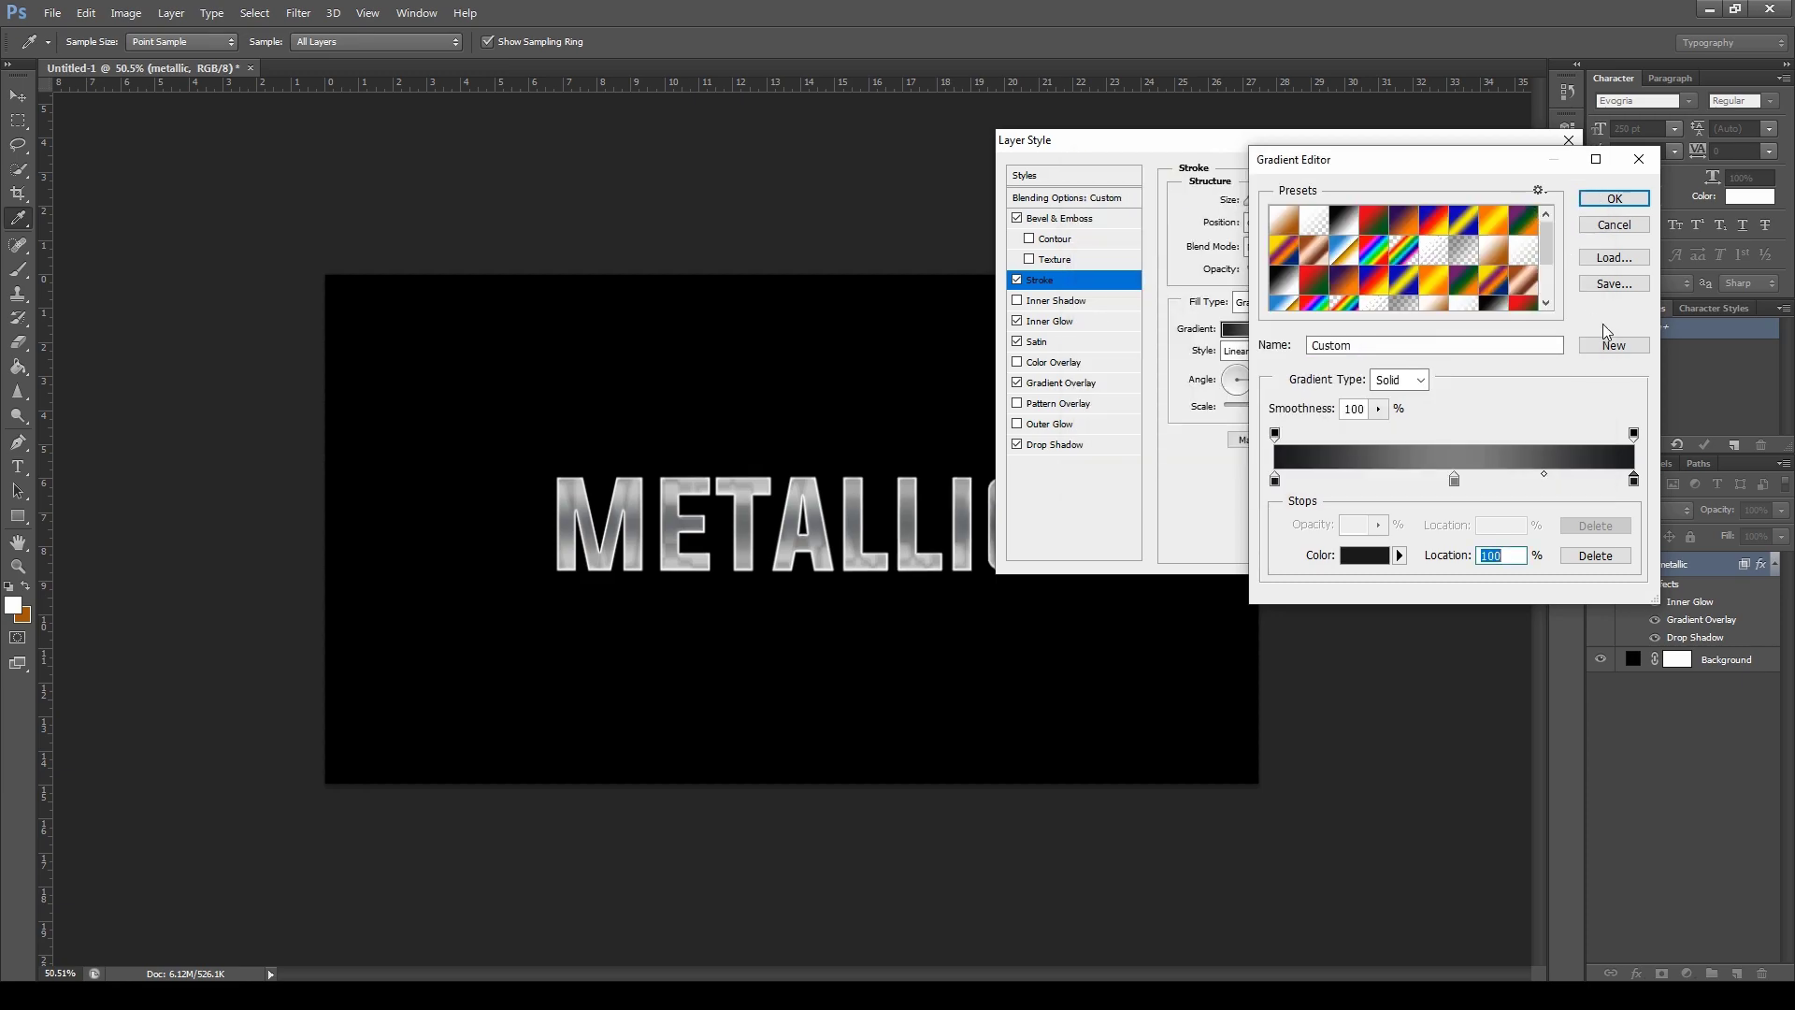
click(1605, 199)
Toggle the Stroke effect off and on to compare the text's outline
click(1018, 284)
click(1018, 284)
click(1018, 284)
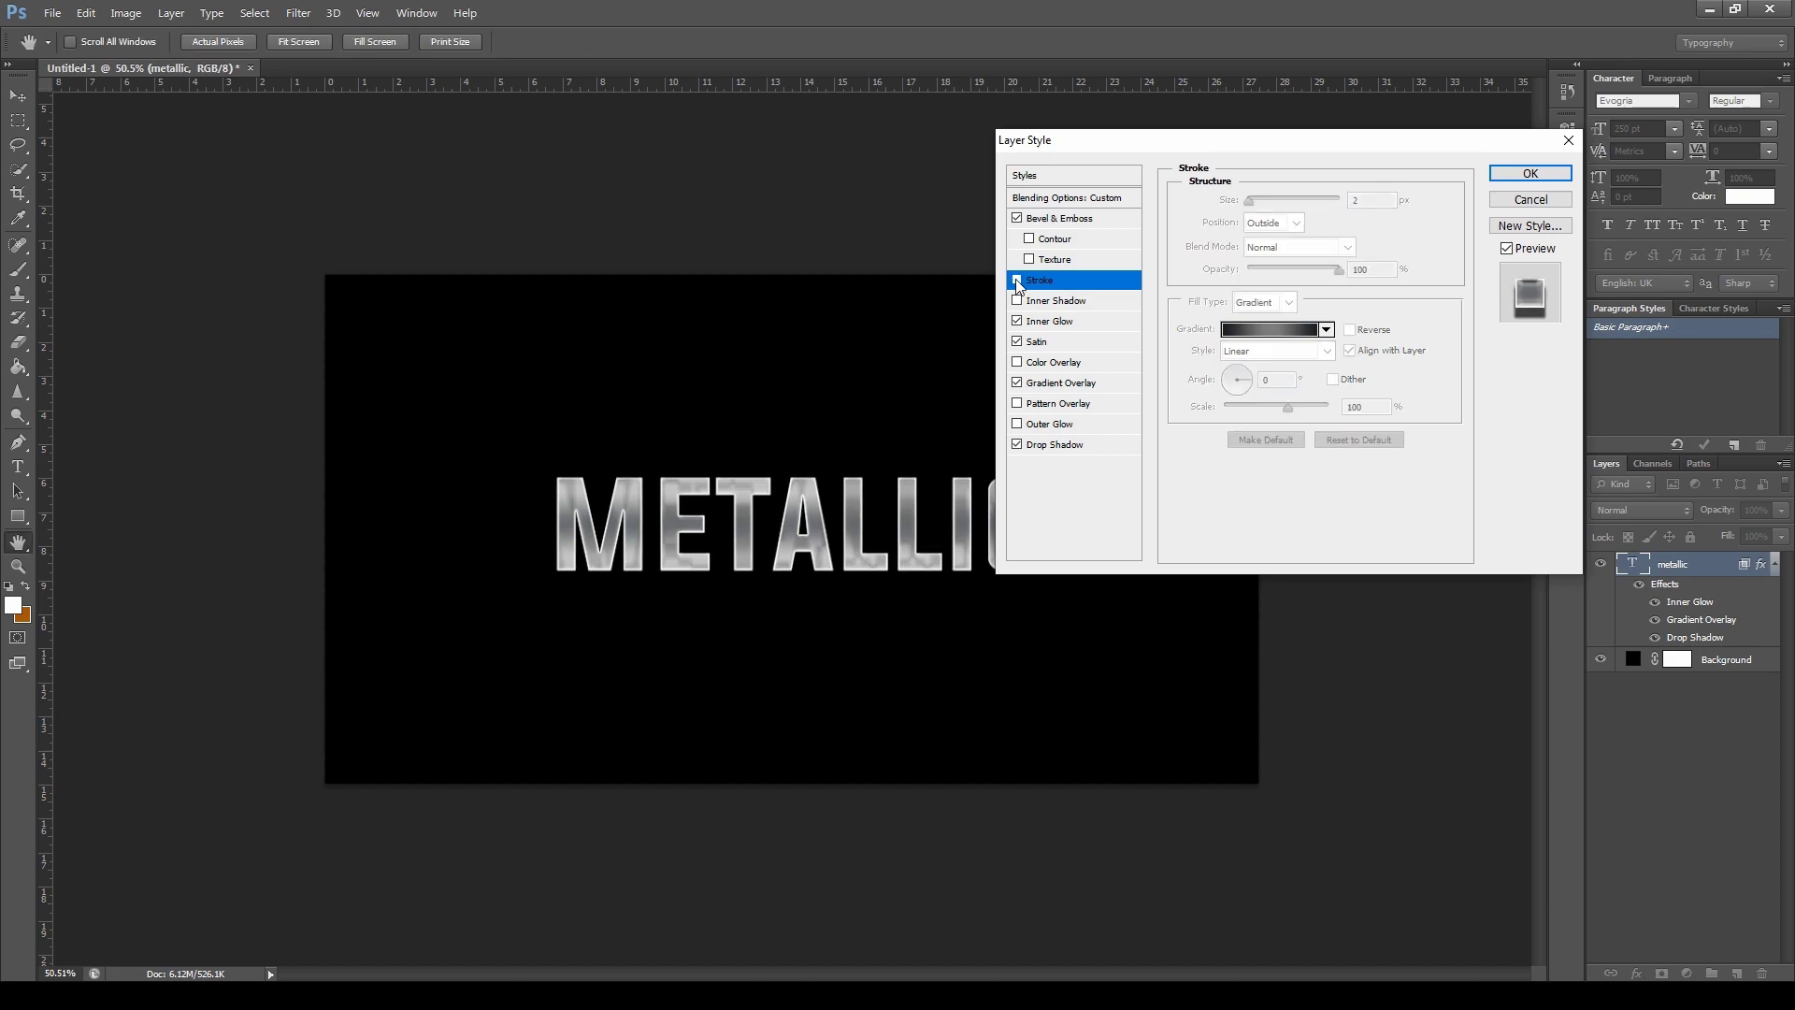
click(1018, 282)
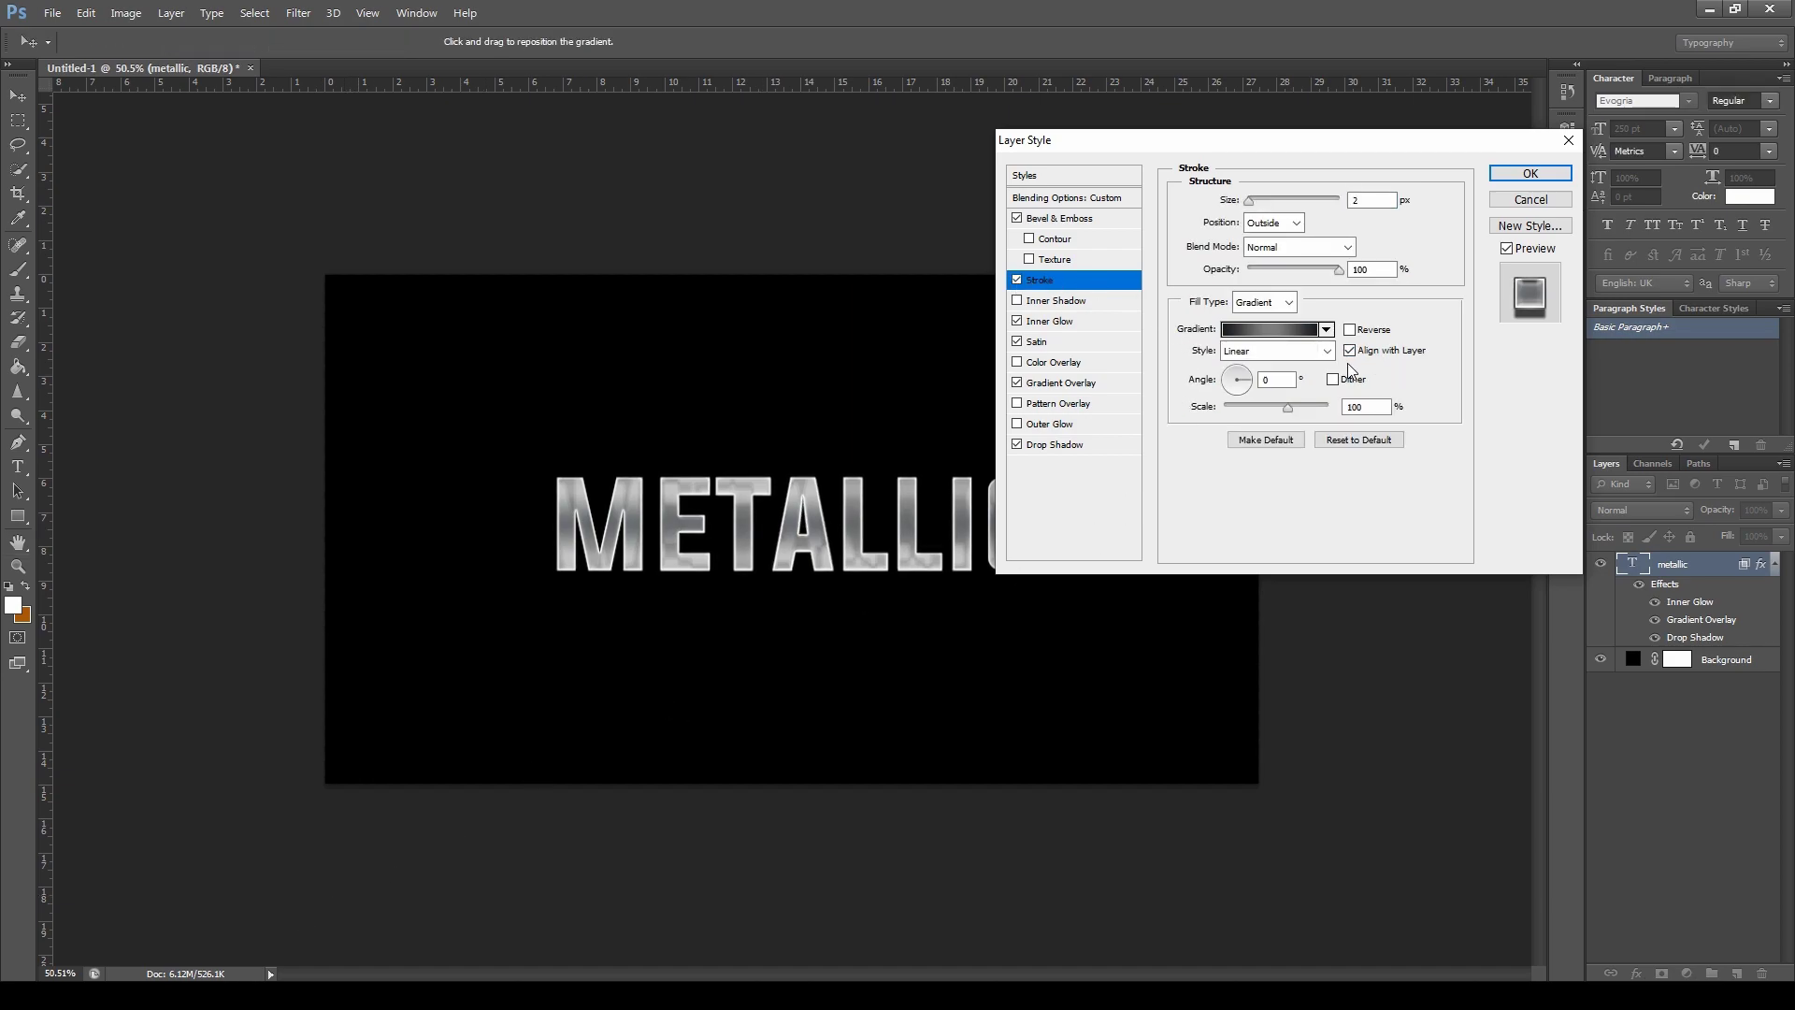
Set the stroke gradient to Reflected style at a 90° angle, enable Reverse and apply the layer style
click(1326, 351)
click(1248, 417)
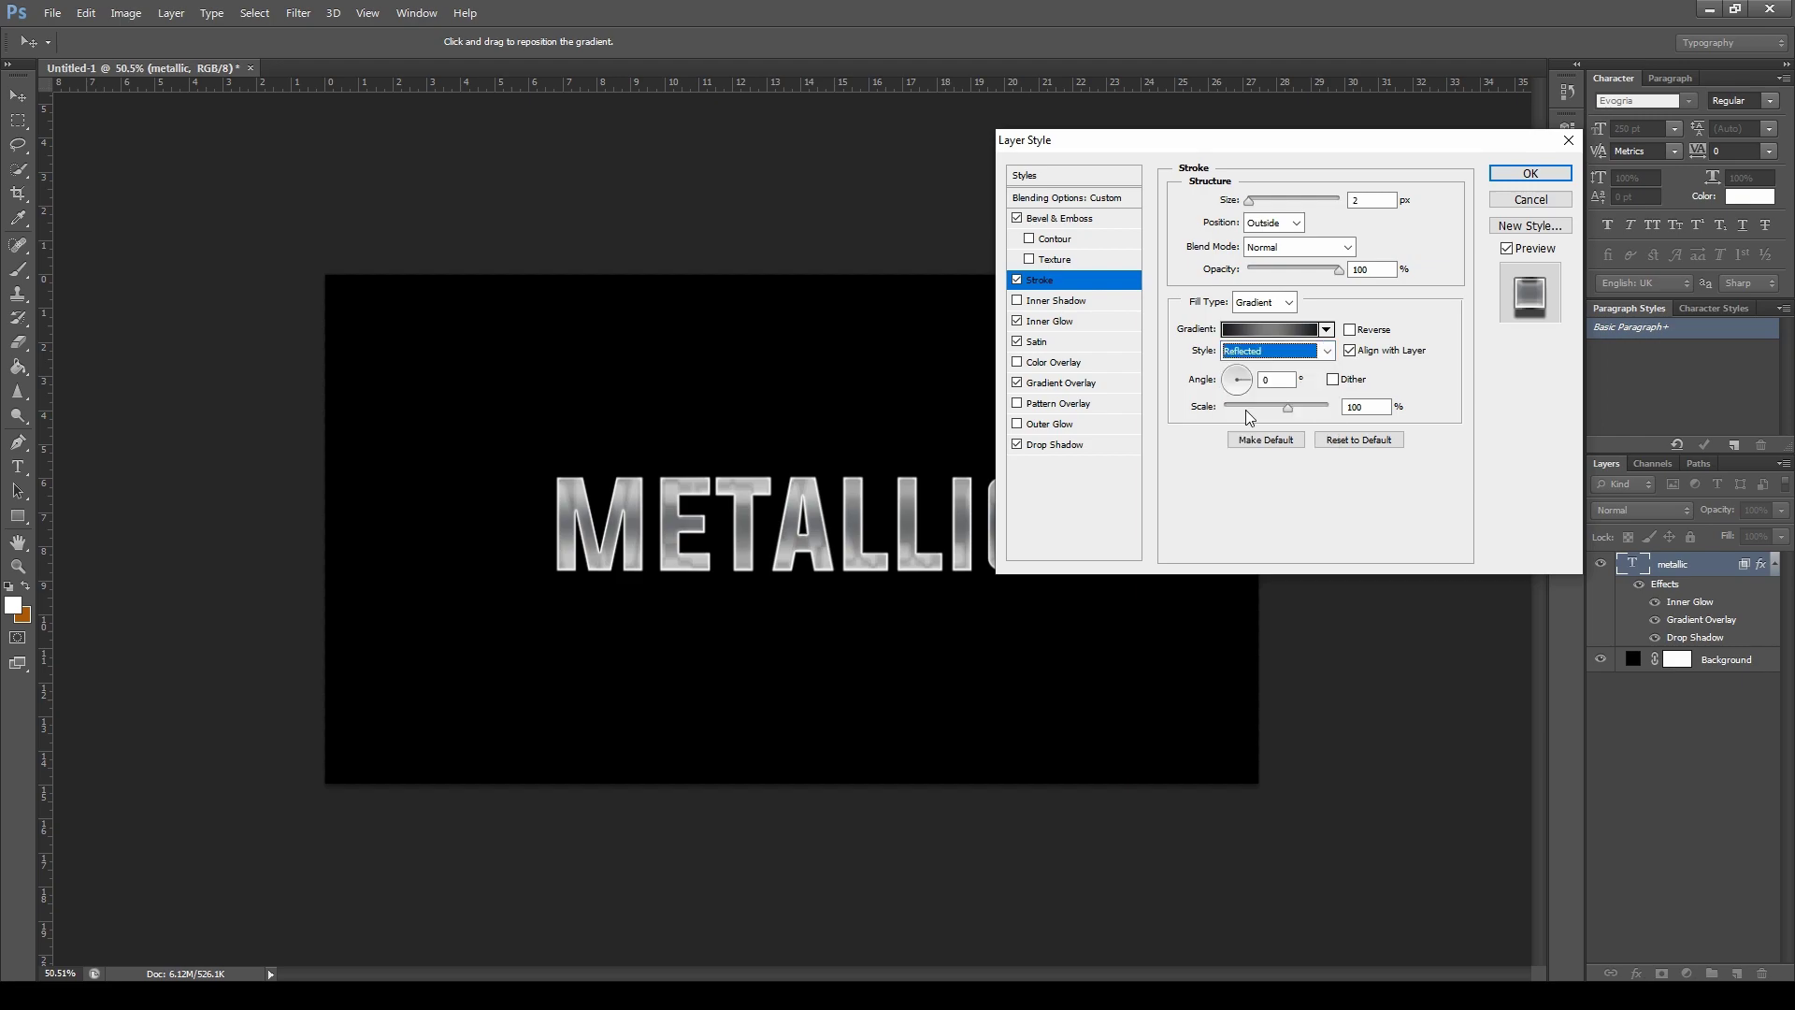
click(1277, 380)
double_click(1277, 380)
text(90)
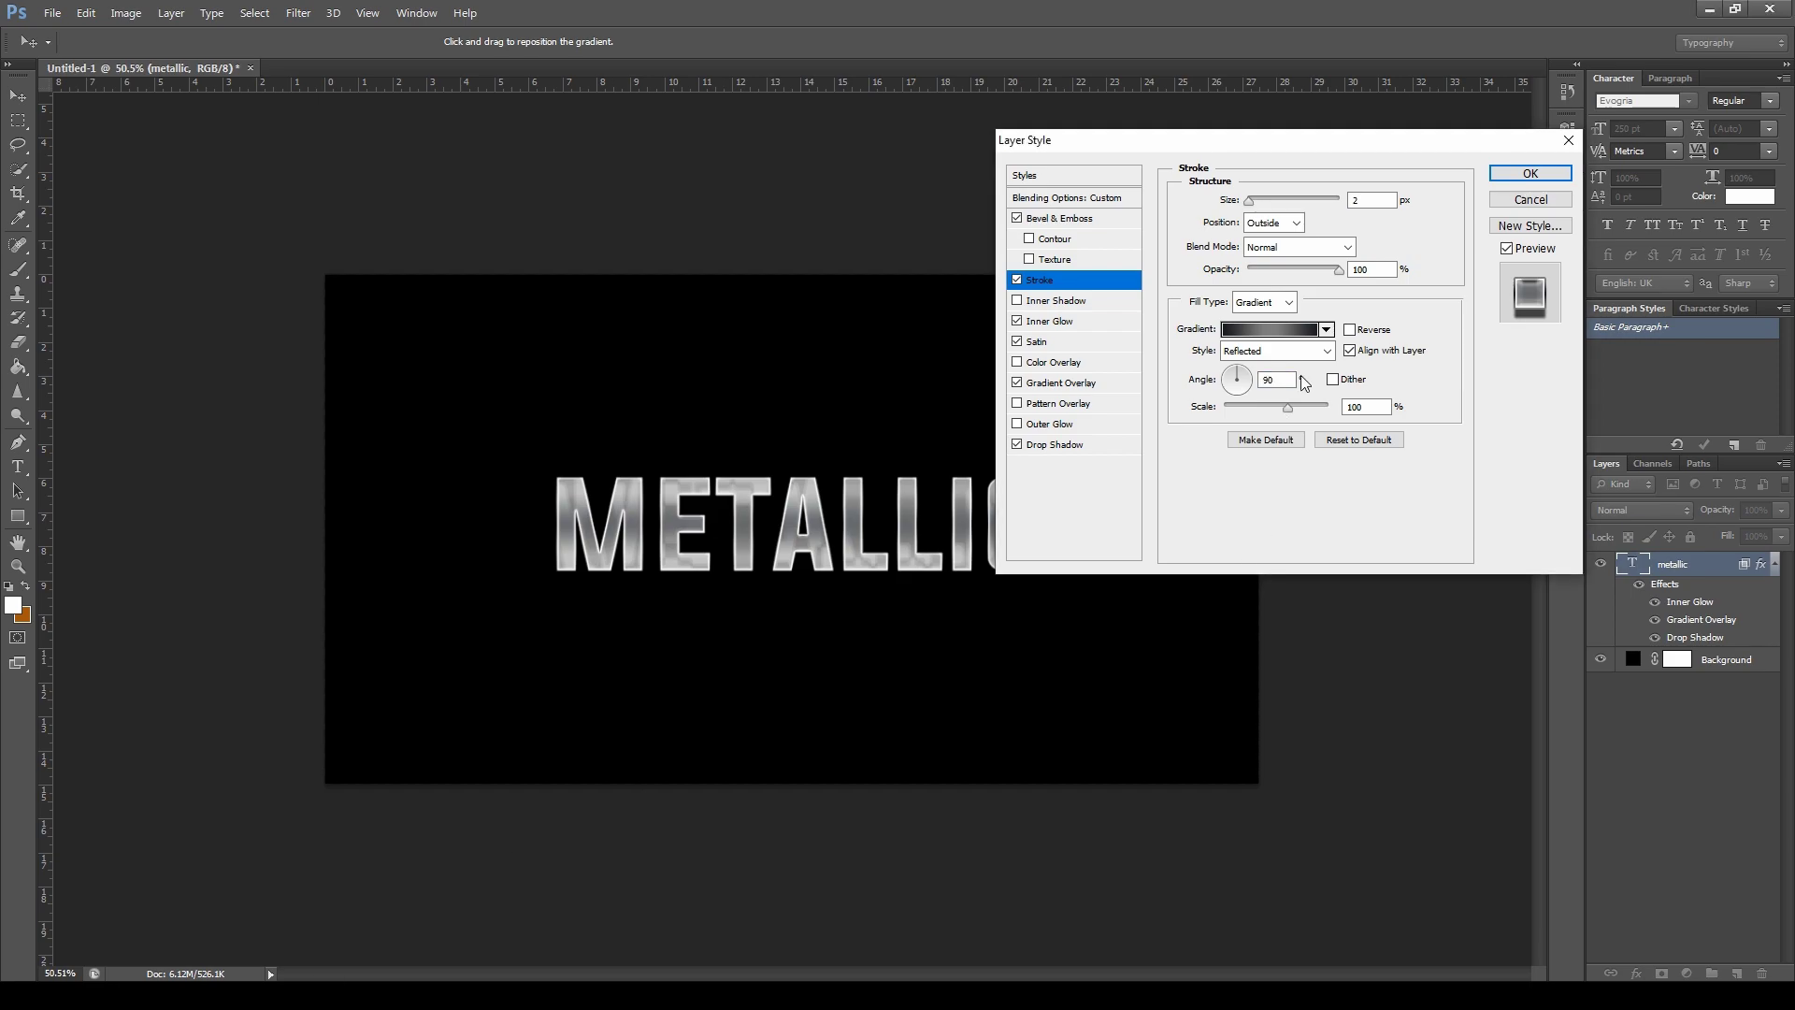
click(1350, 331)
click(1503, 178)
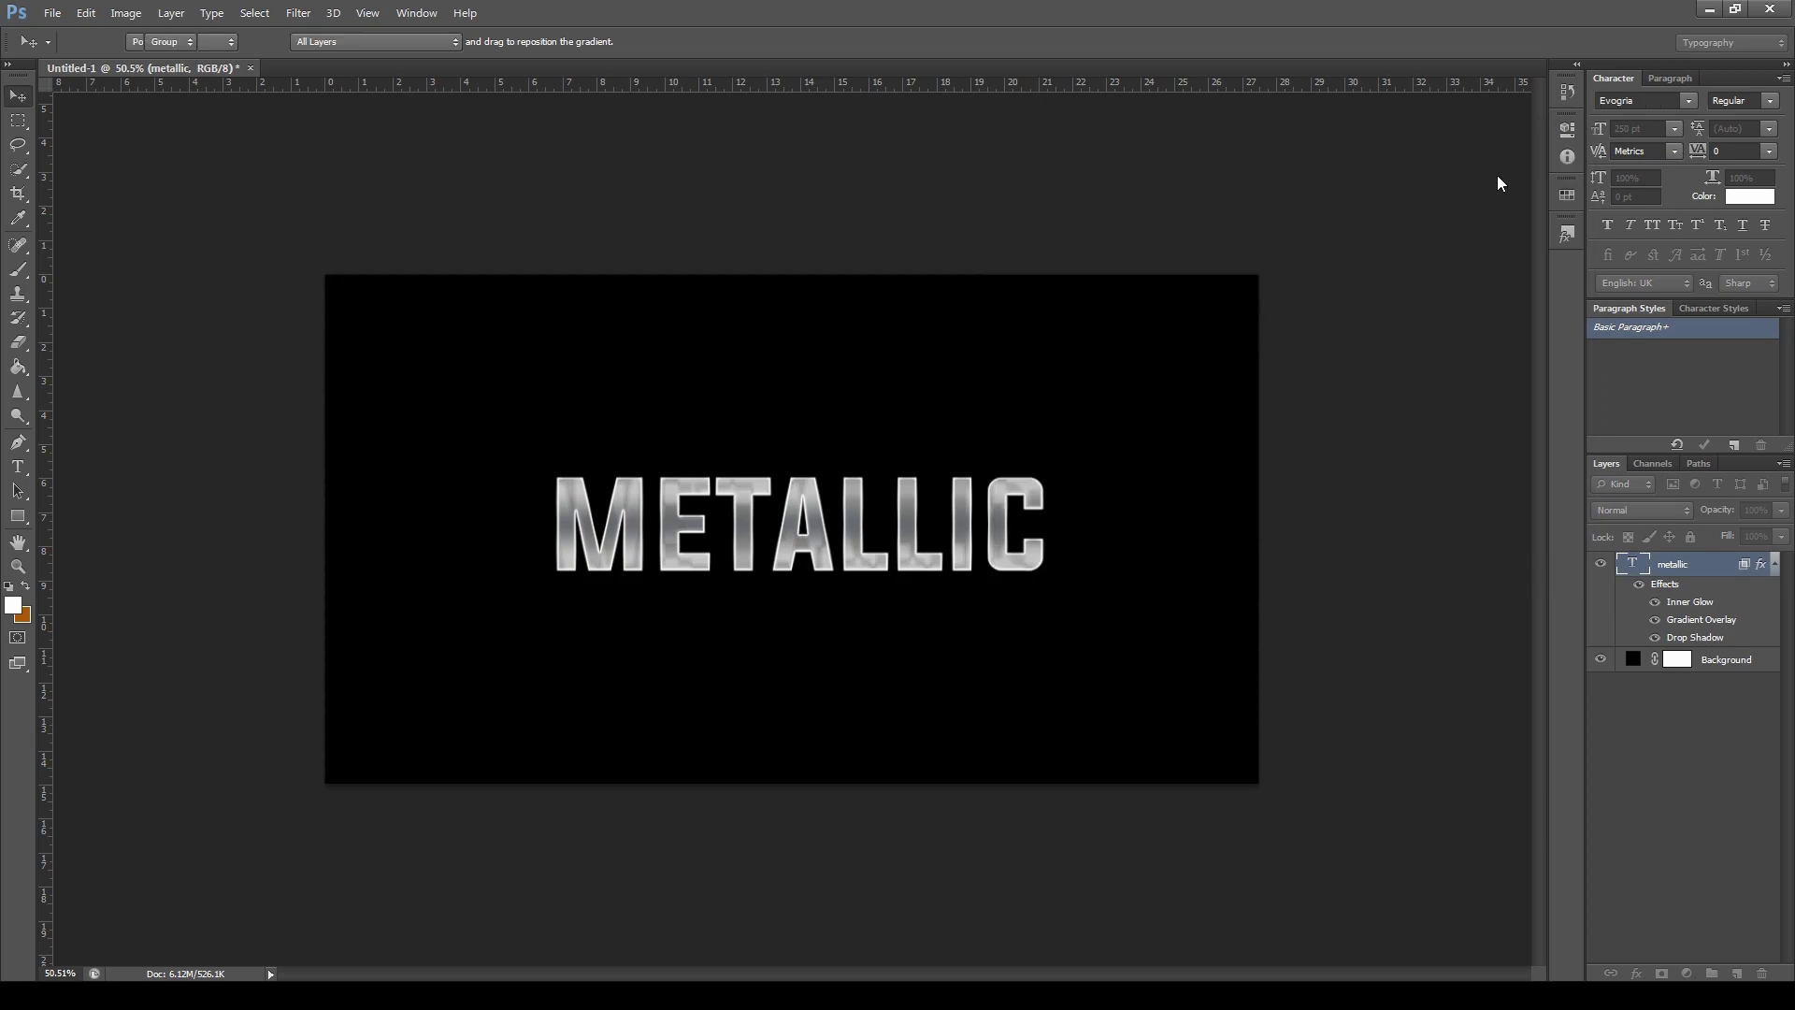
Compare the metallic text with its layer effects hidden and shown, and review the Stroke and Inner Glow effects in the blending options
click(1640, 588)
click(1640, 588)
right_click(1693, 566)
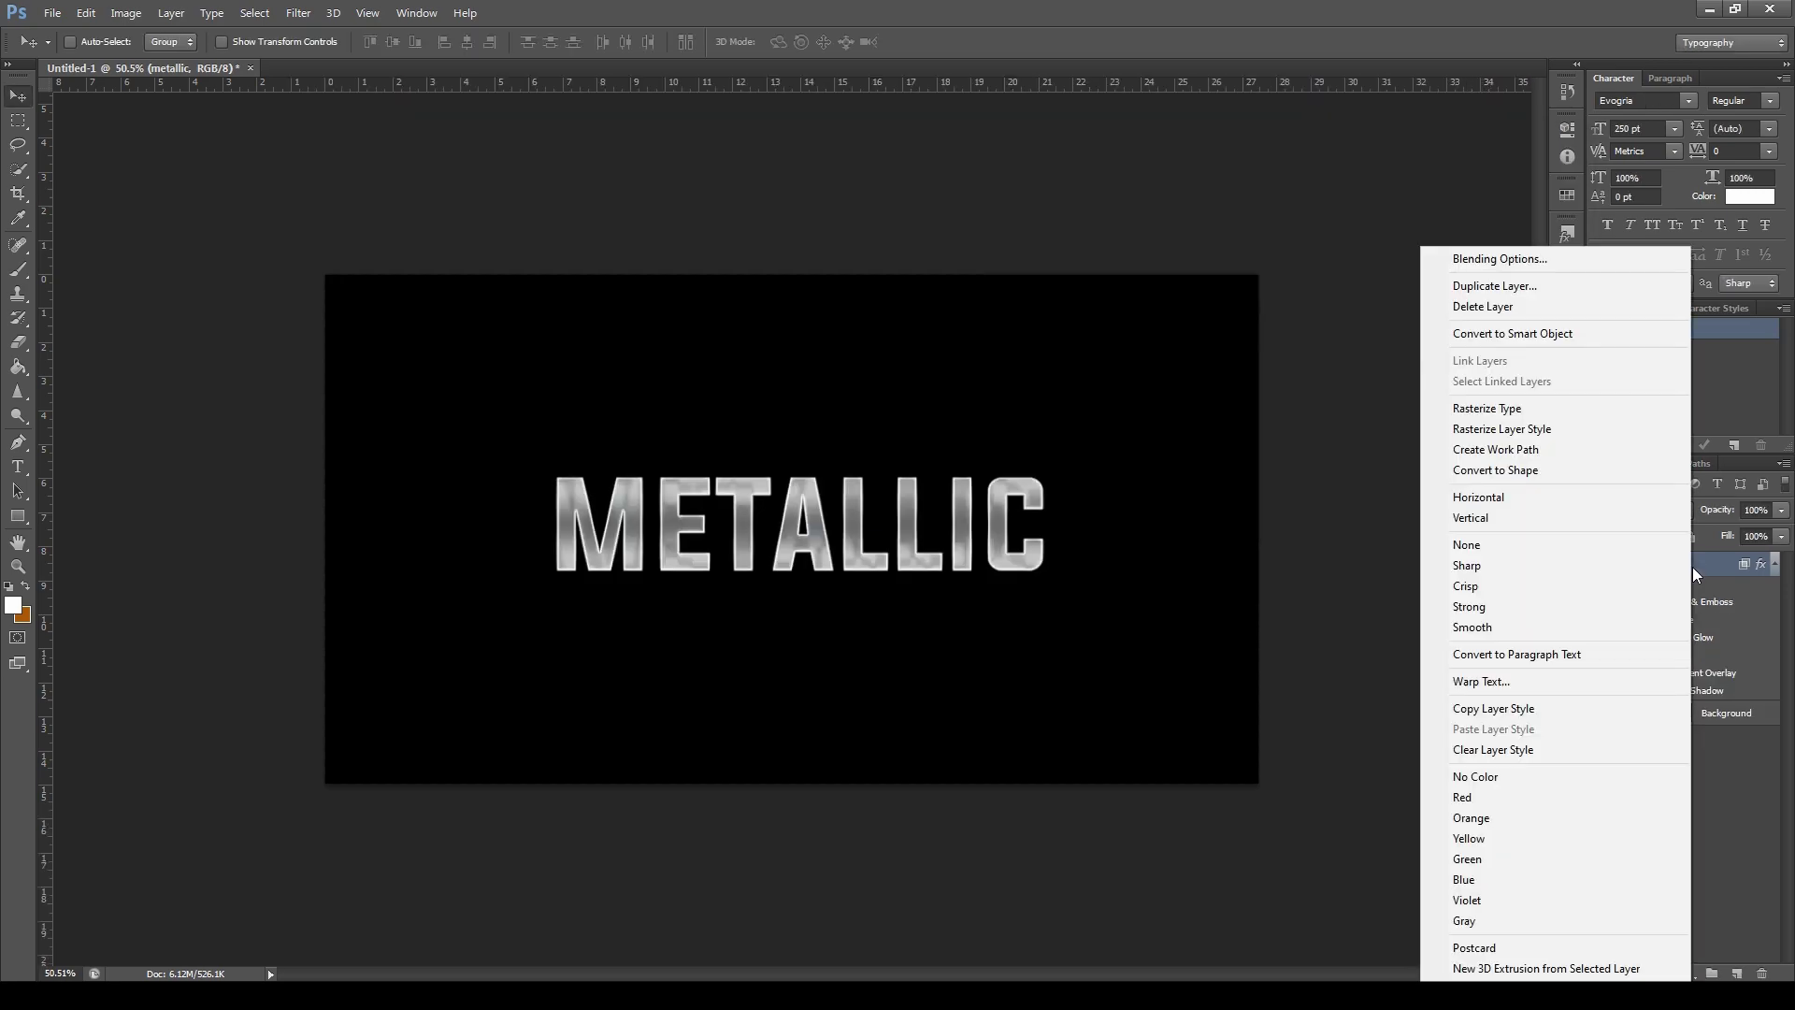
click(1487, 259)
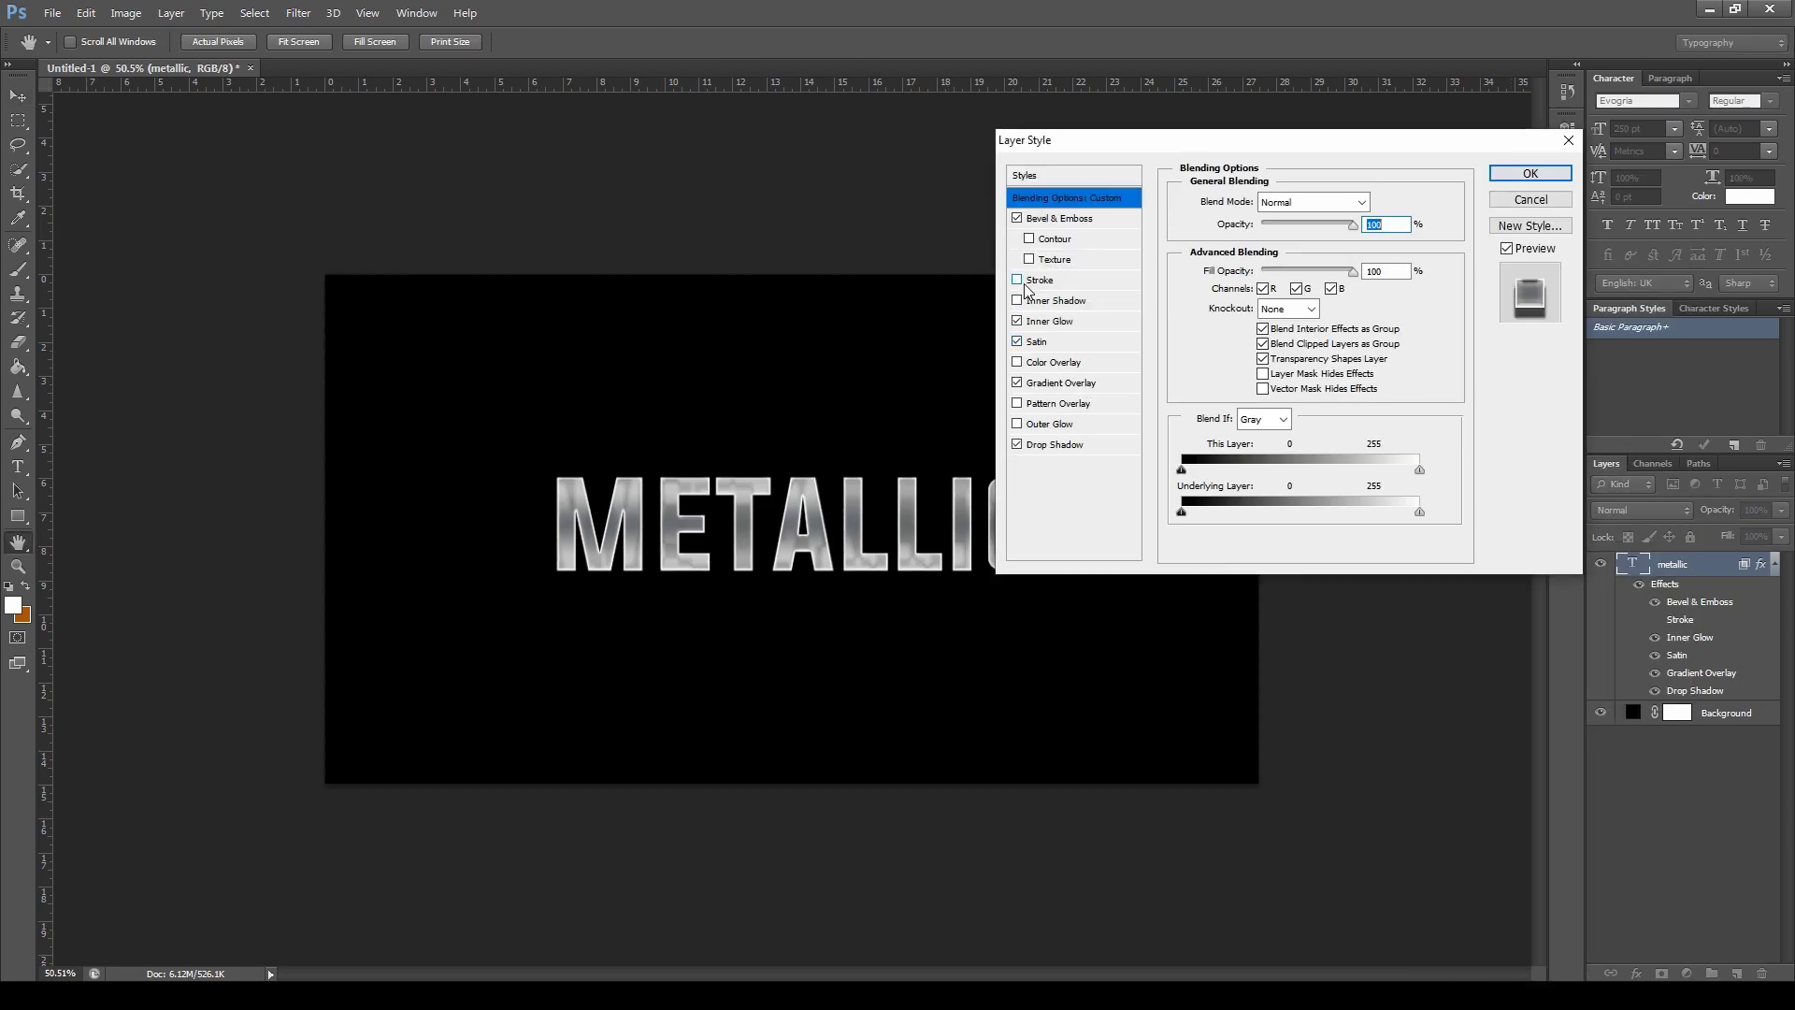
click(1017, 321)
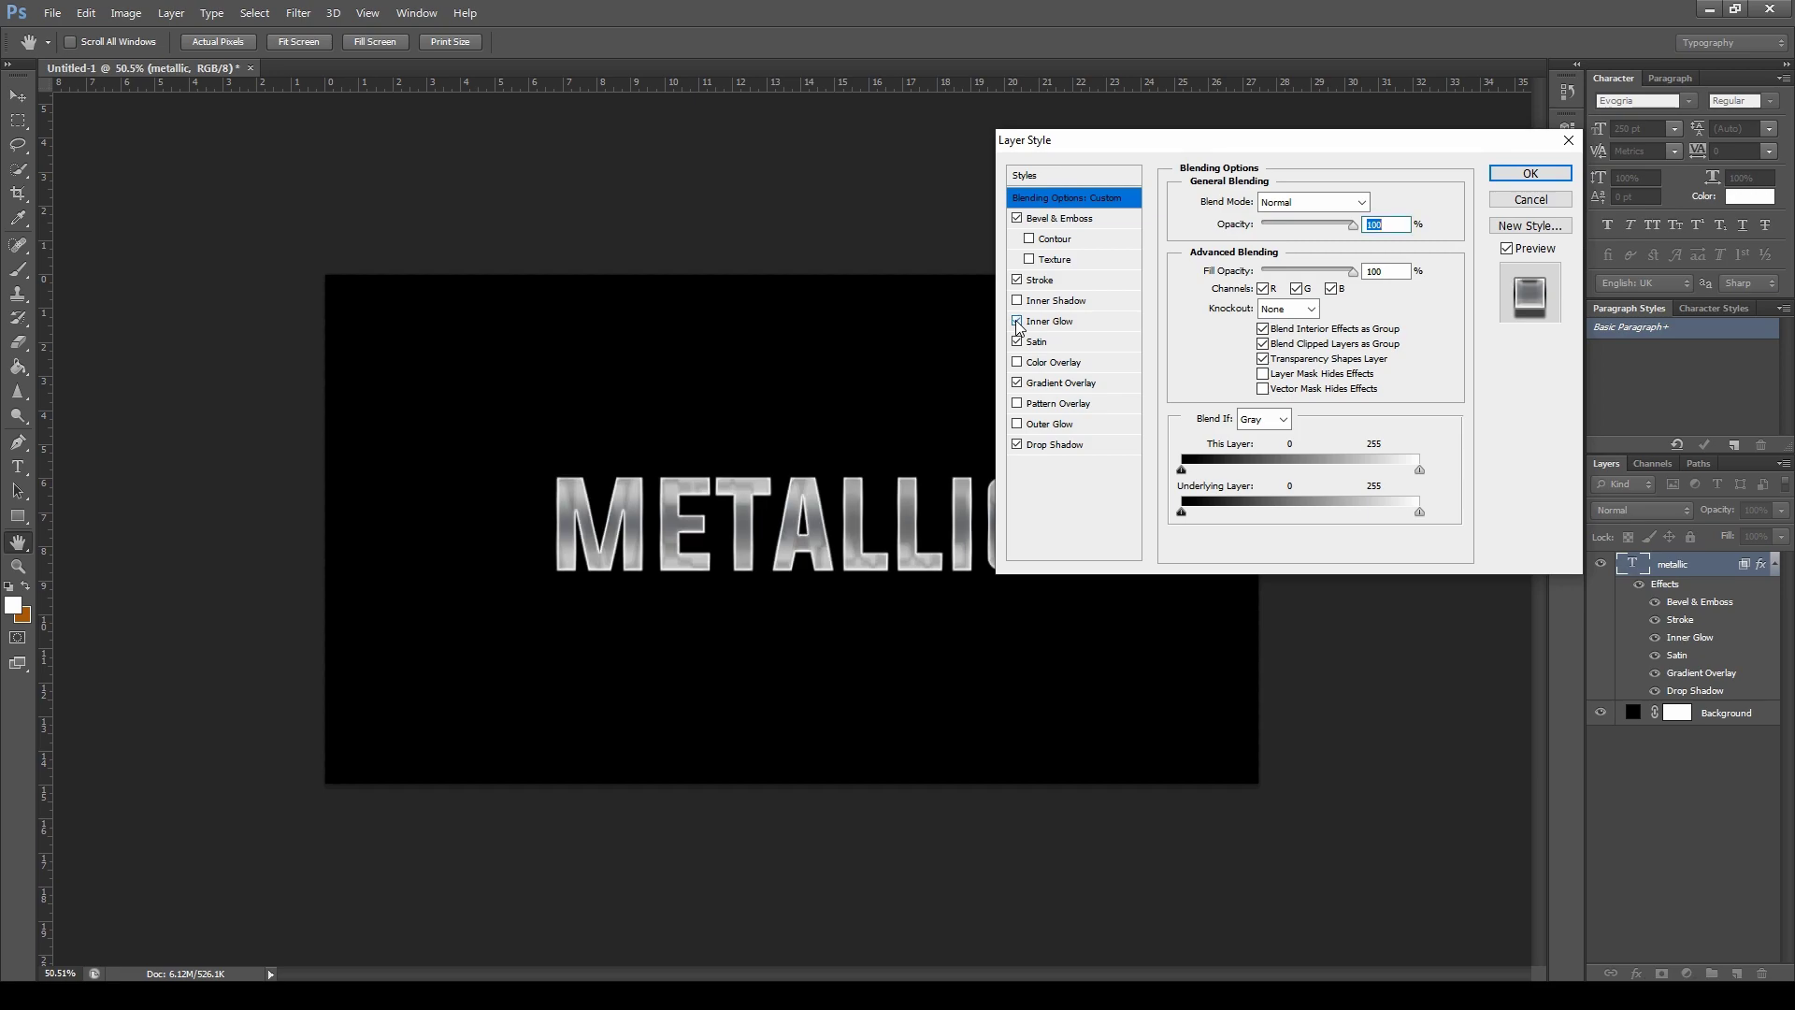
click(1064, 321)
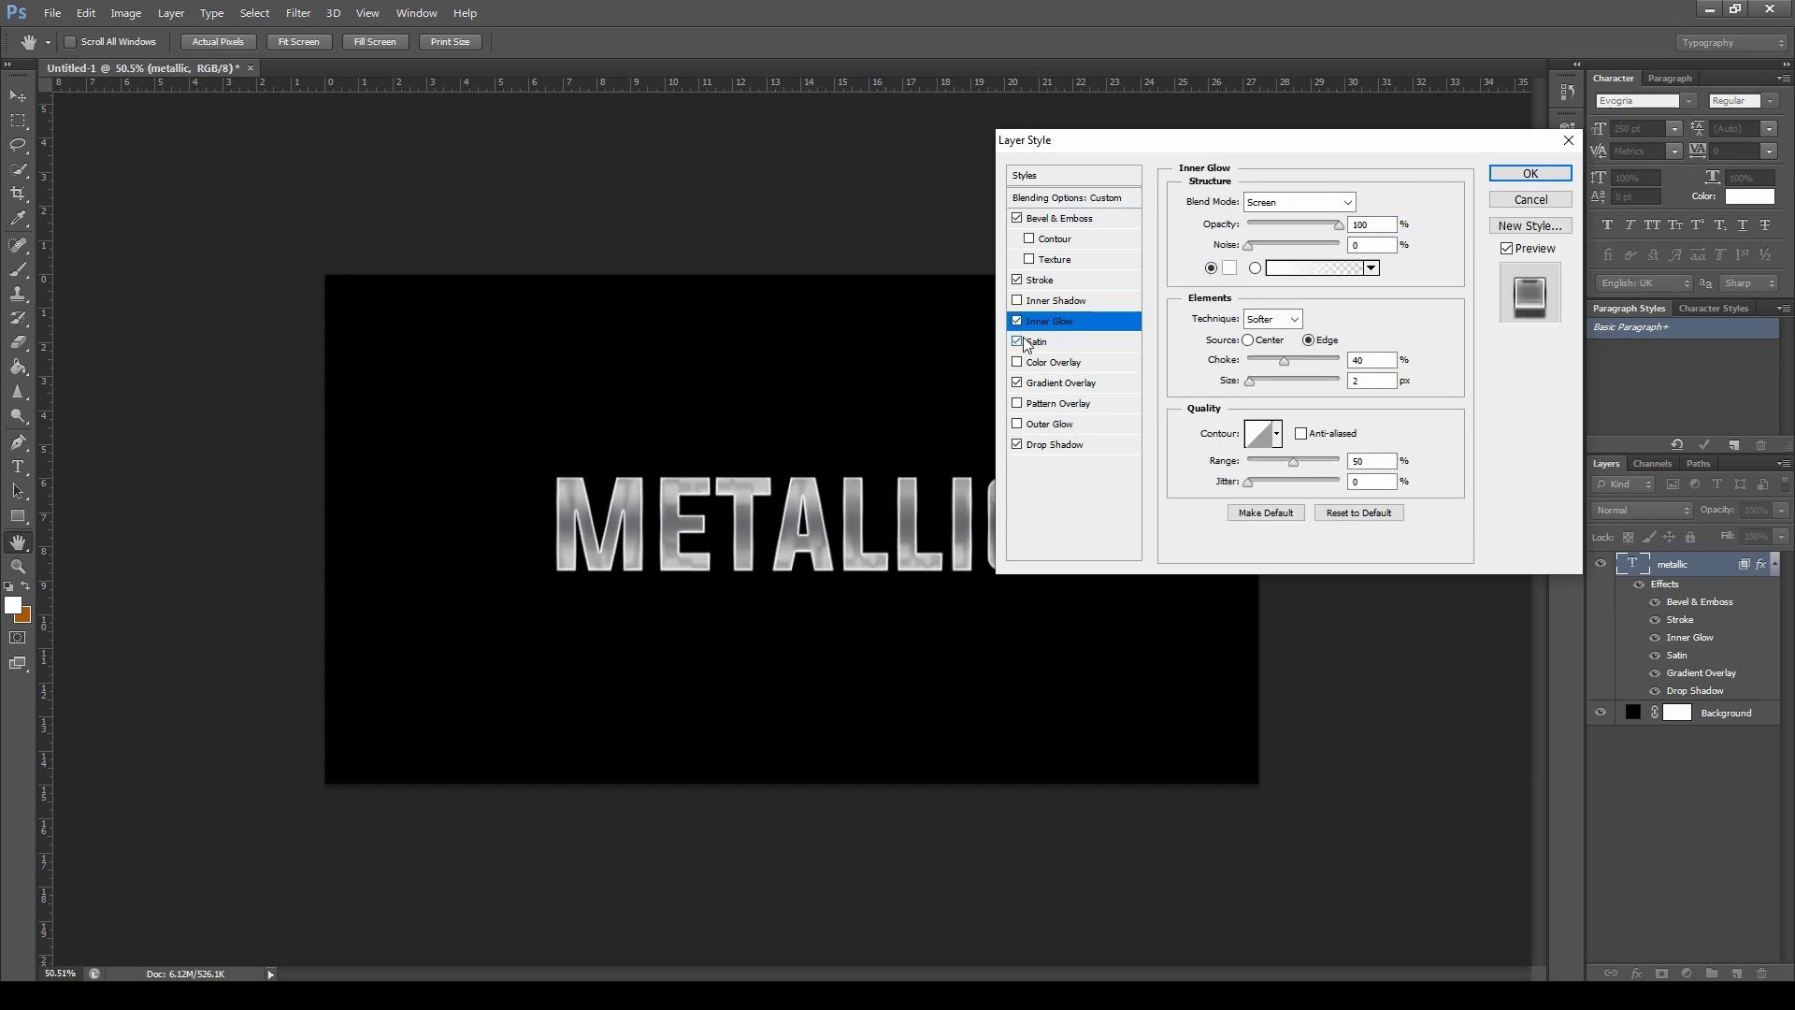
click(1530, 173)
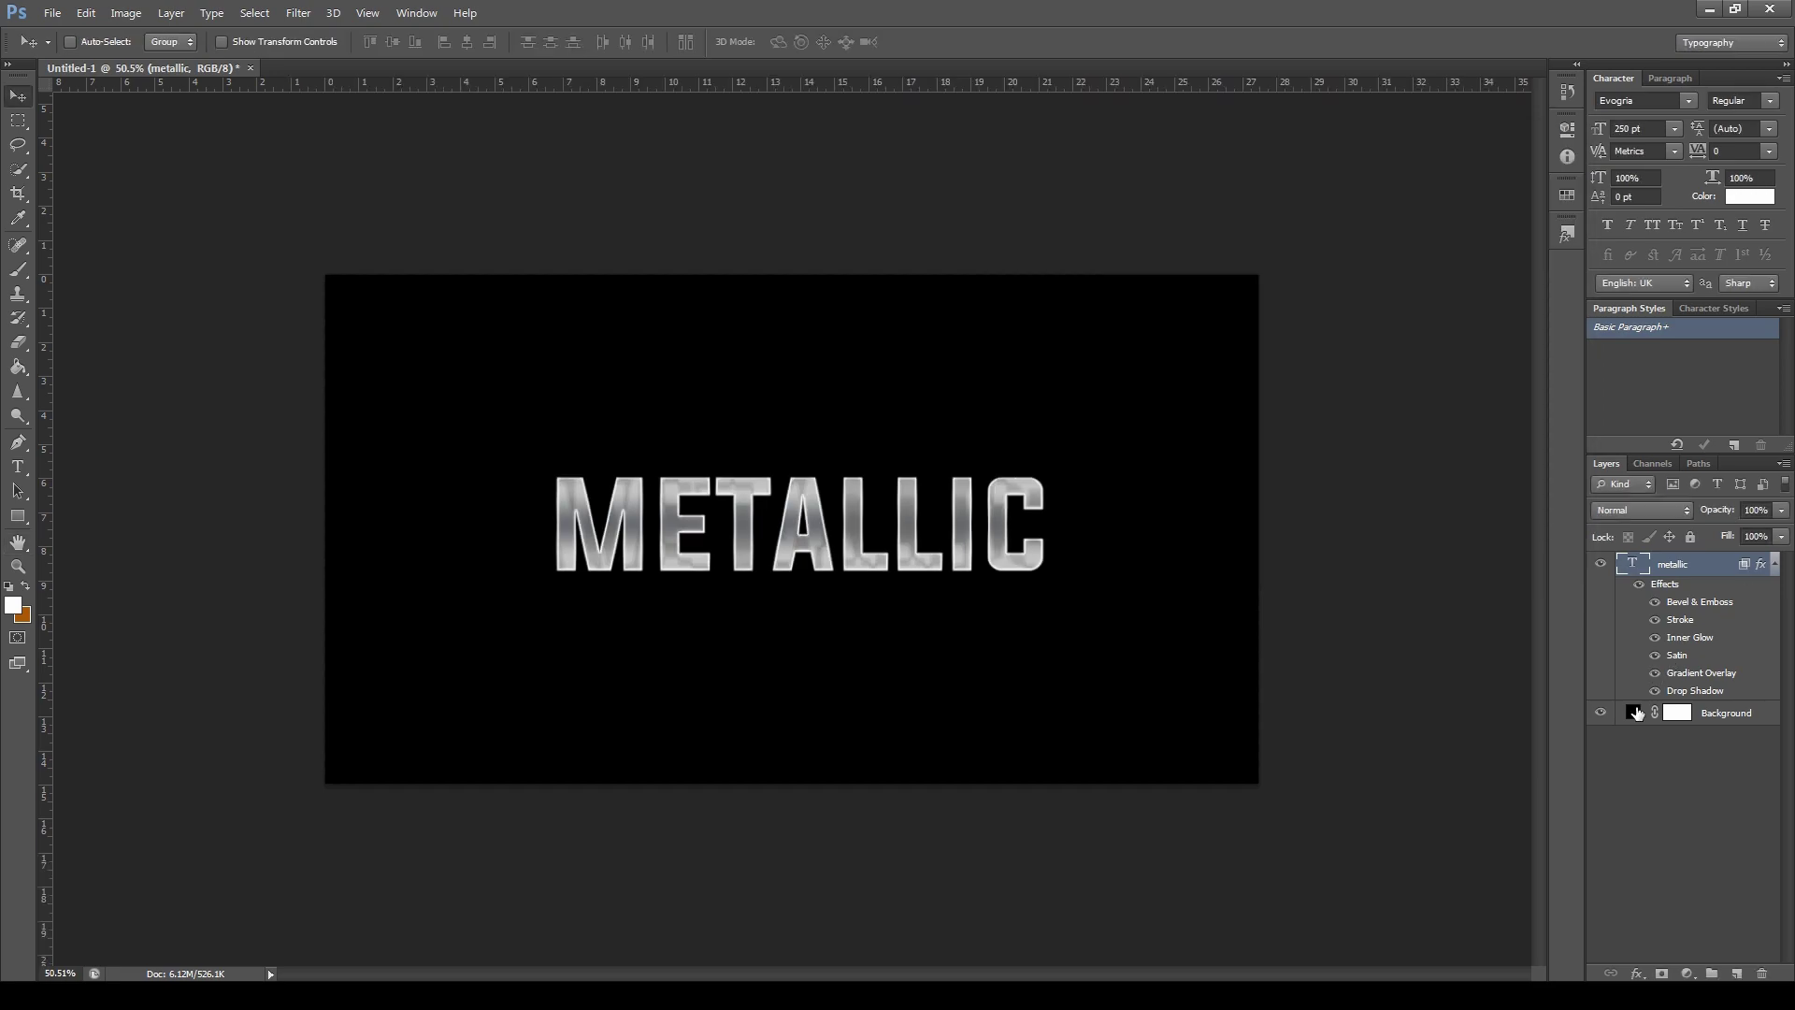
Try gray and blue tones for the Background fill layer, settling on dark gray #181818
double_click(1634, 712)
click(1100, 371)
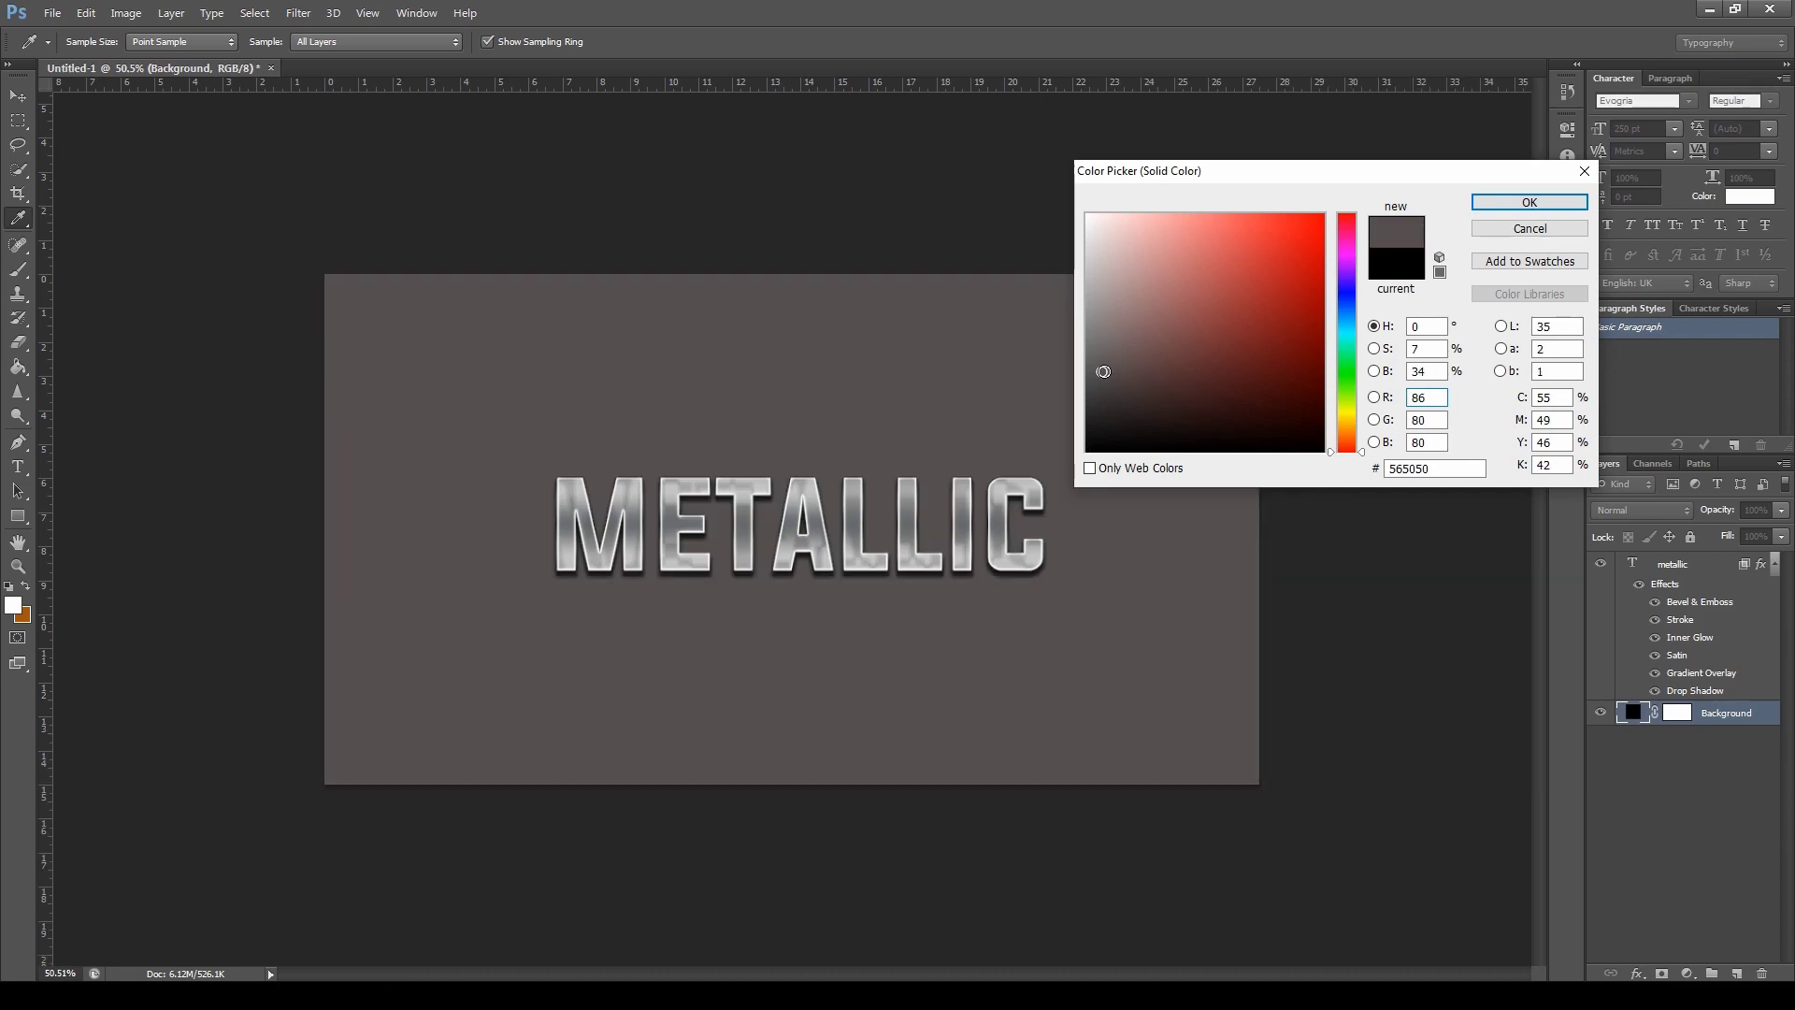
mouse_move(1103, 371)
mouse_down()
mouse_move(1052, 249)
mouse_move(1067, 208)
mouse_up()
drag(1118, 368, 1088, 391)
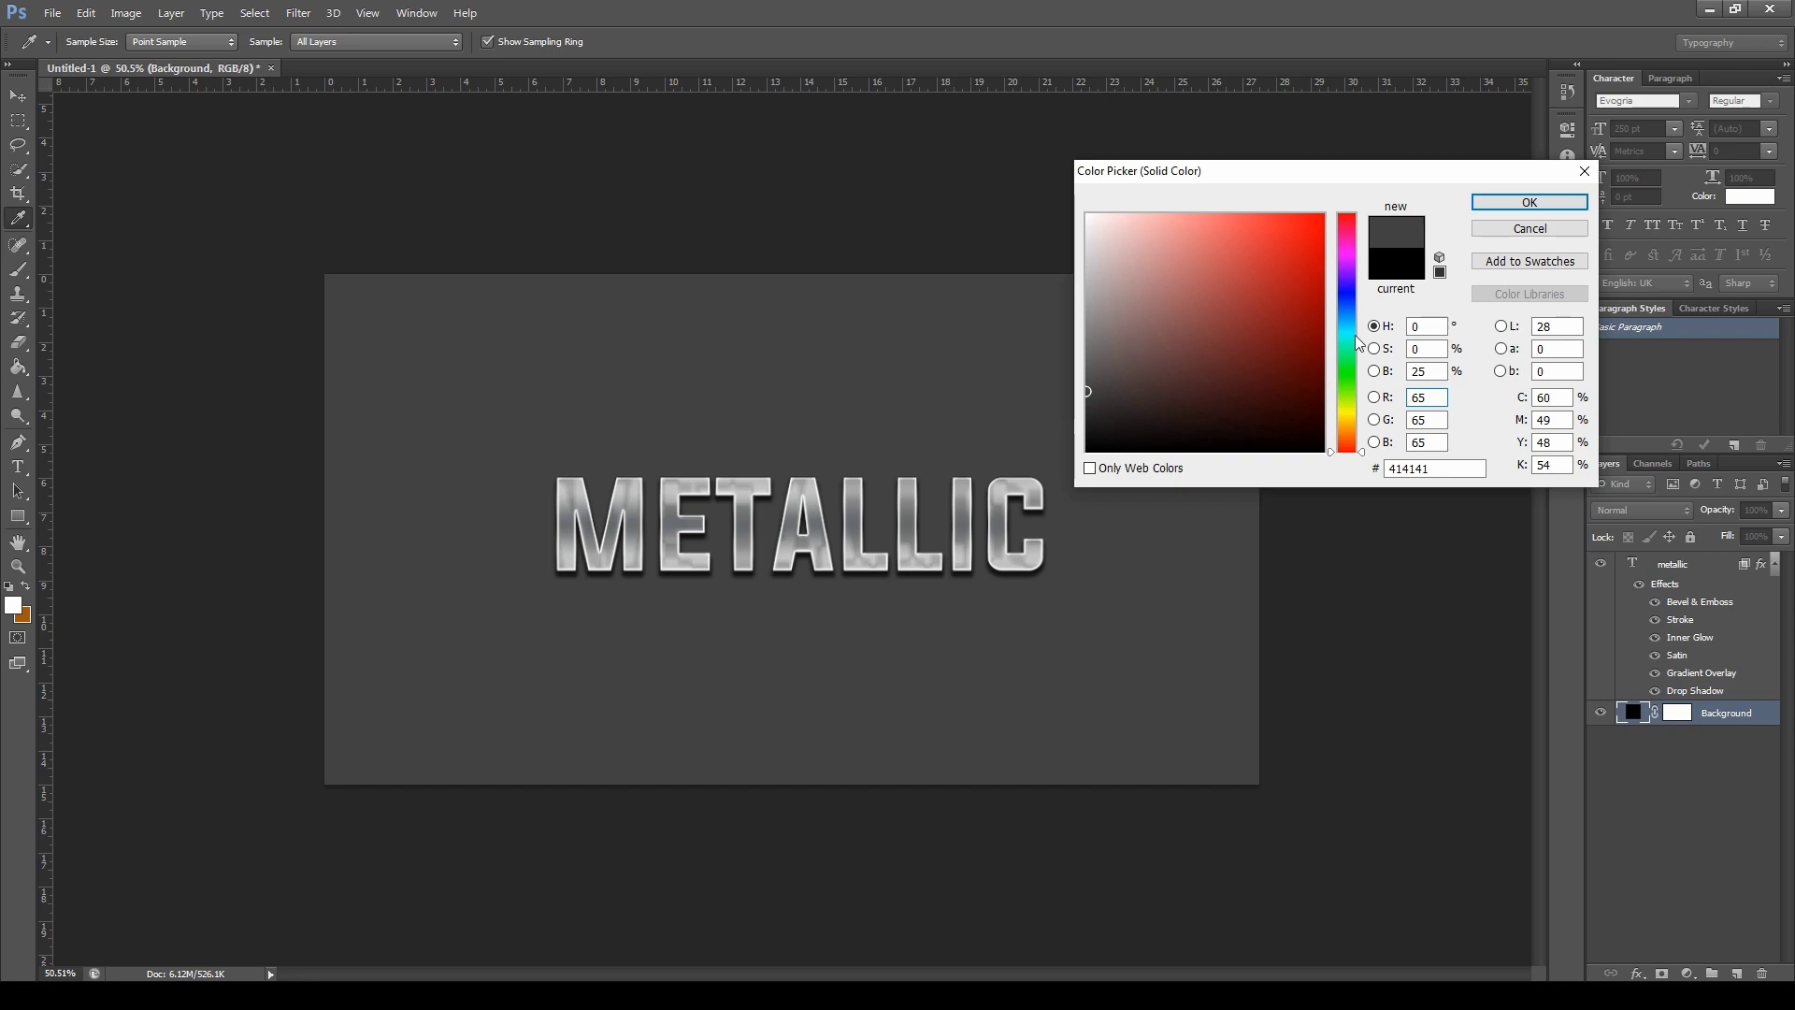
click(1341, 343)
mouse_move(1341, 341)
mouse_down()
mouse_move(1294, 378)
mouse_move(1346, 314)
mouse_up()
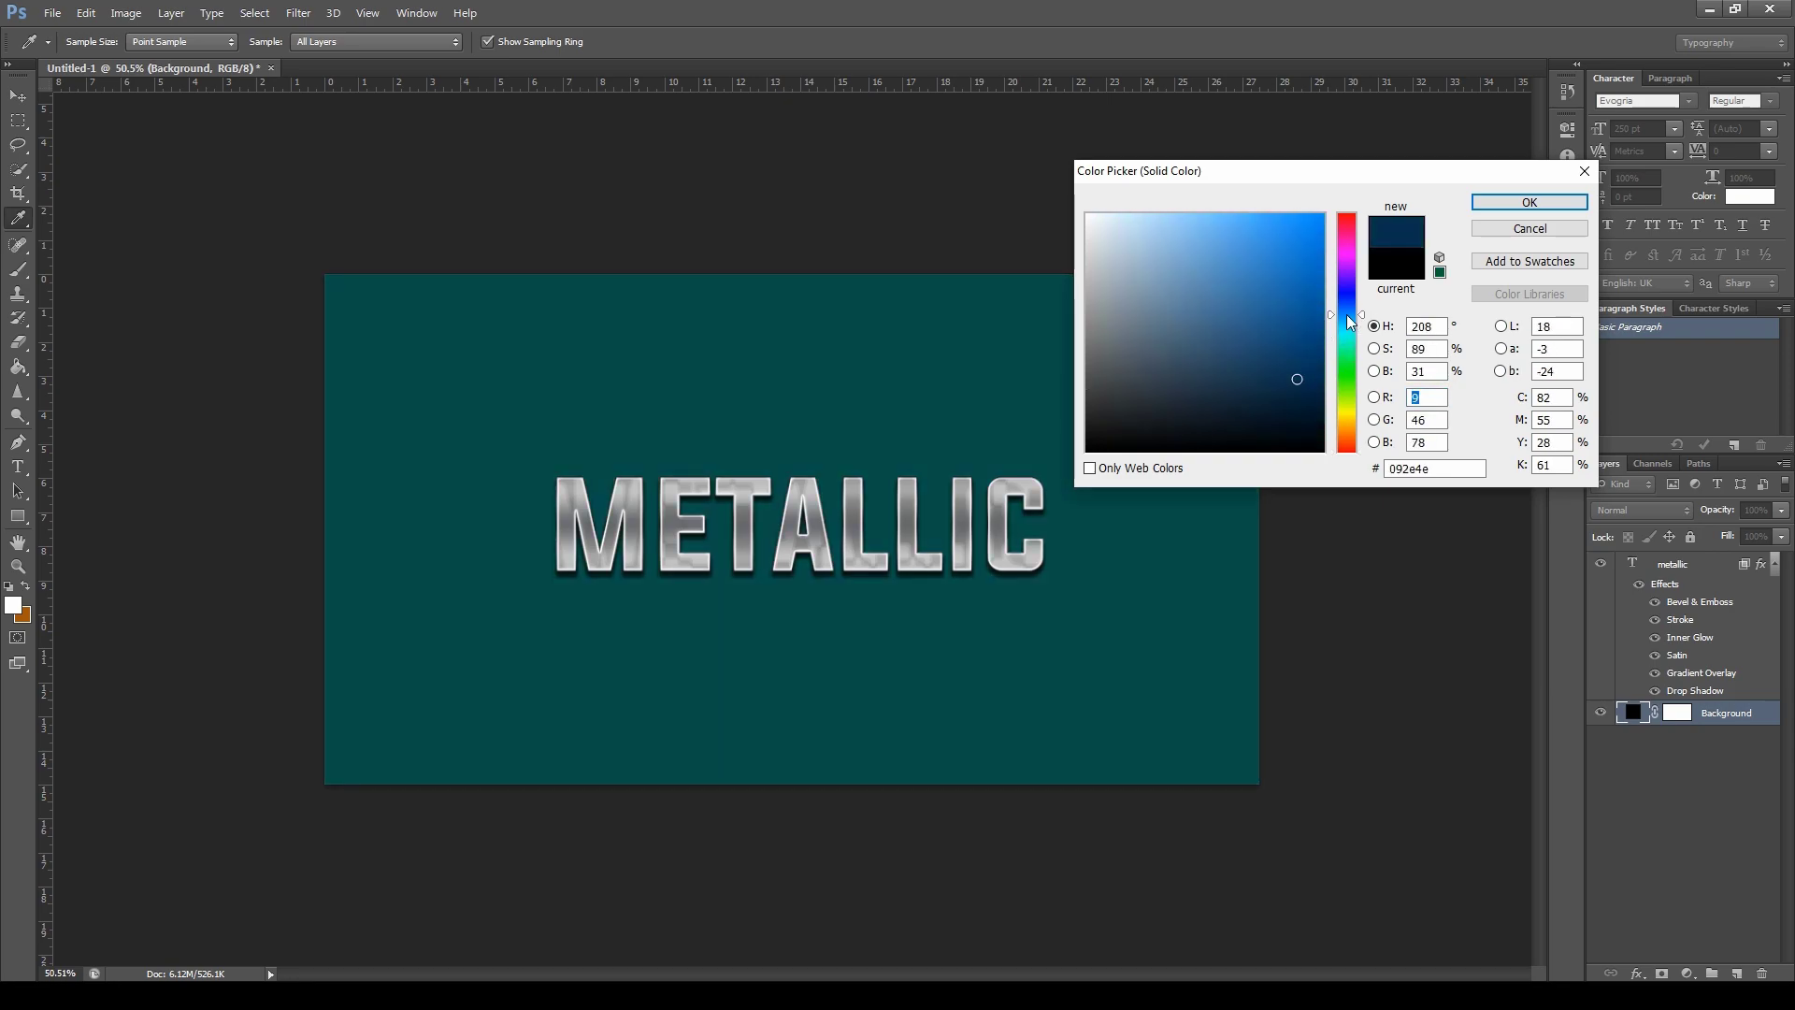
mouse_move(1293, 381)
mouse_down()
mouse_move(1282, 417)
mouse_move(1034, 405)
mouse_move(1069, 428)
mouse_up()
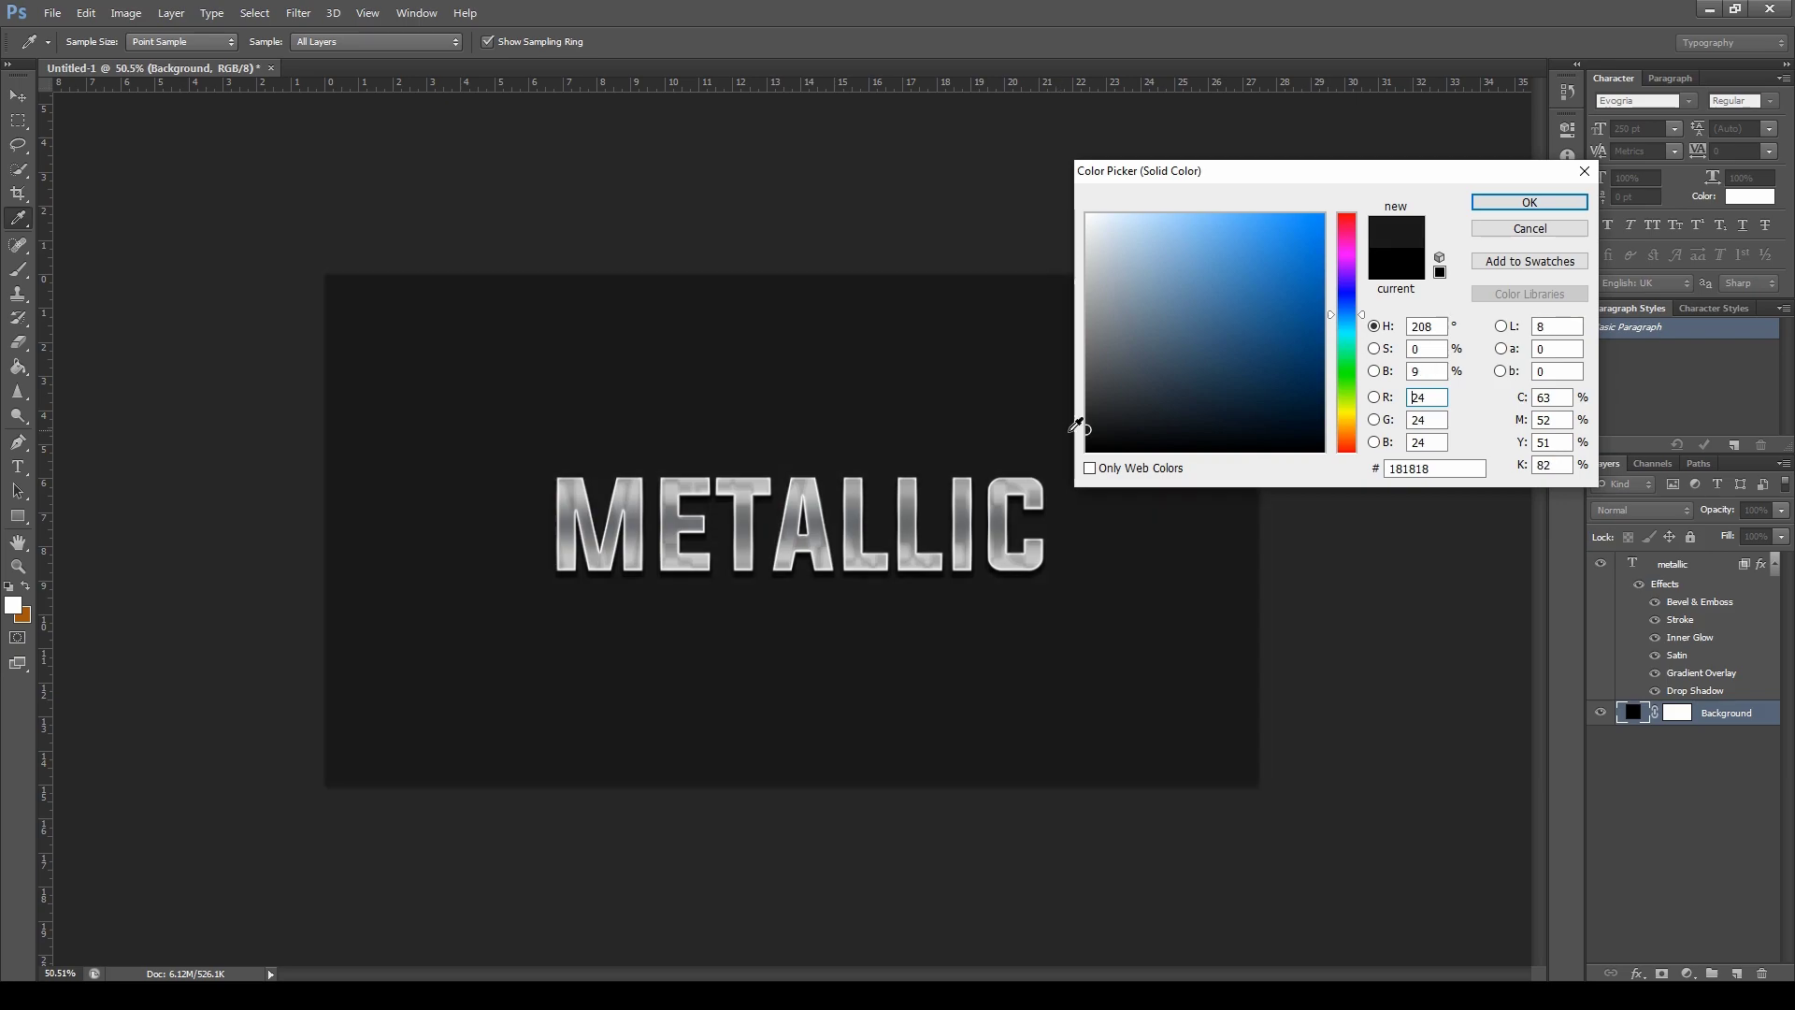
click(1511, 207)
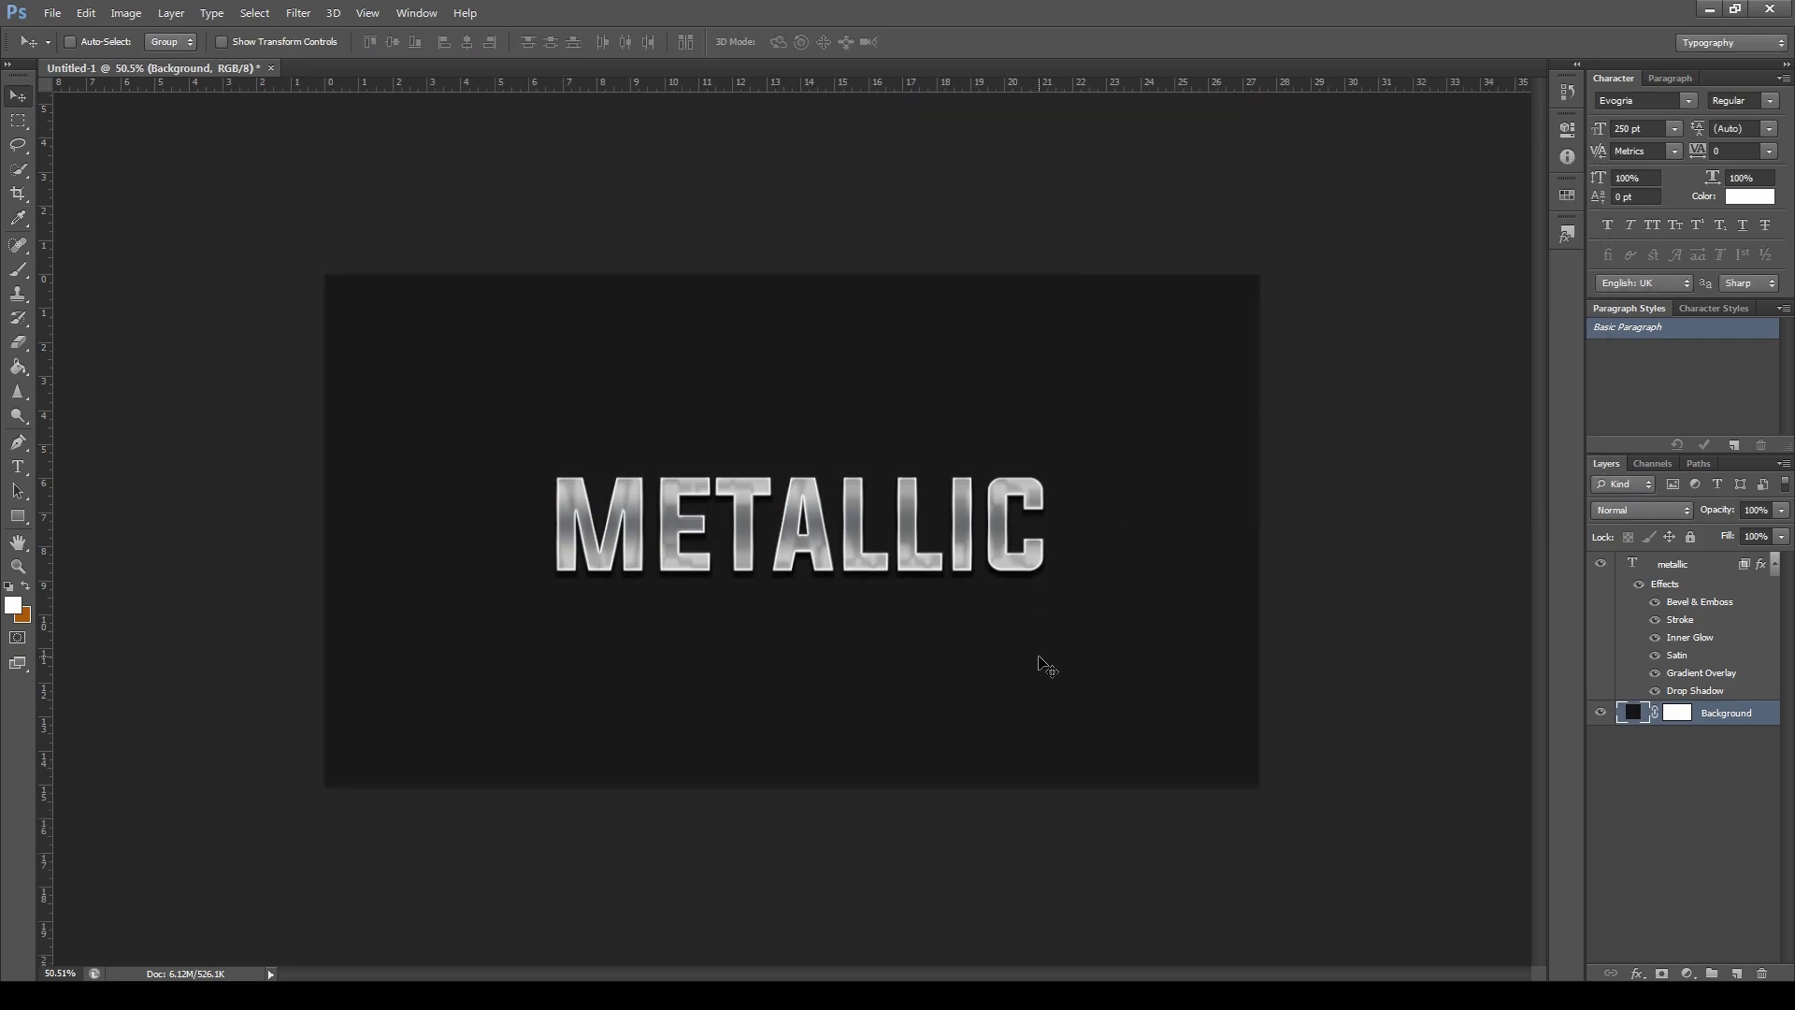
Open the metallic text layer's blending options and toggle the Stroke, Inner Glow and Satin effects to compare their contribution
key(ctrl+0)
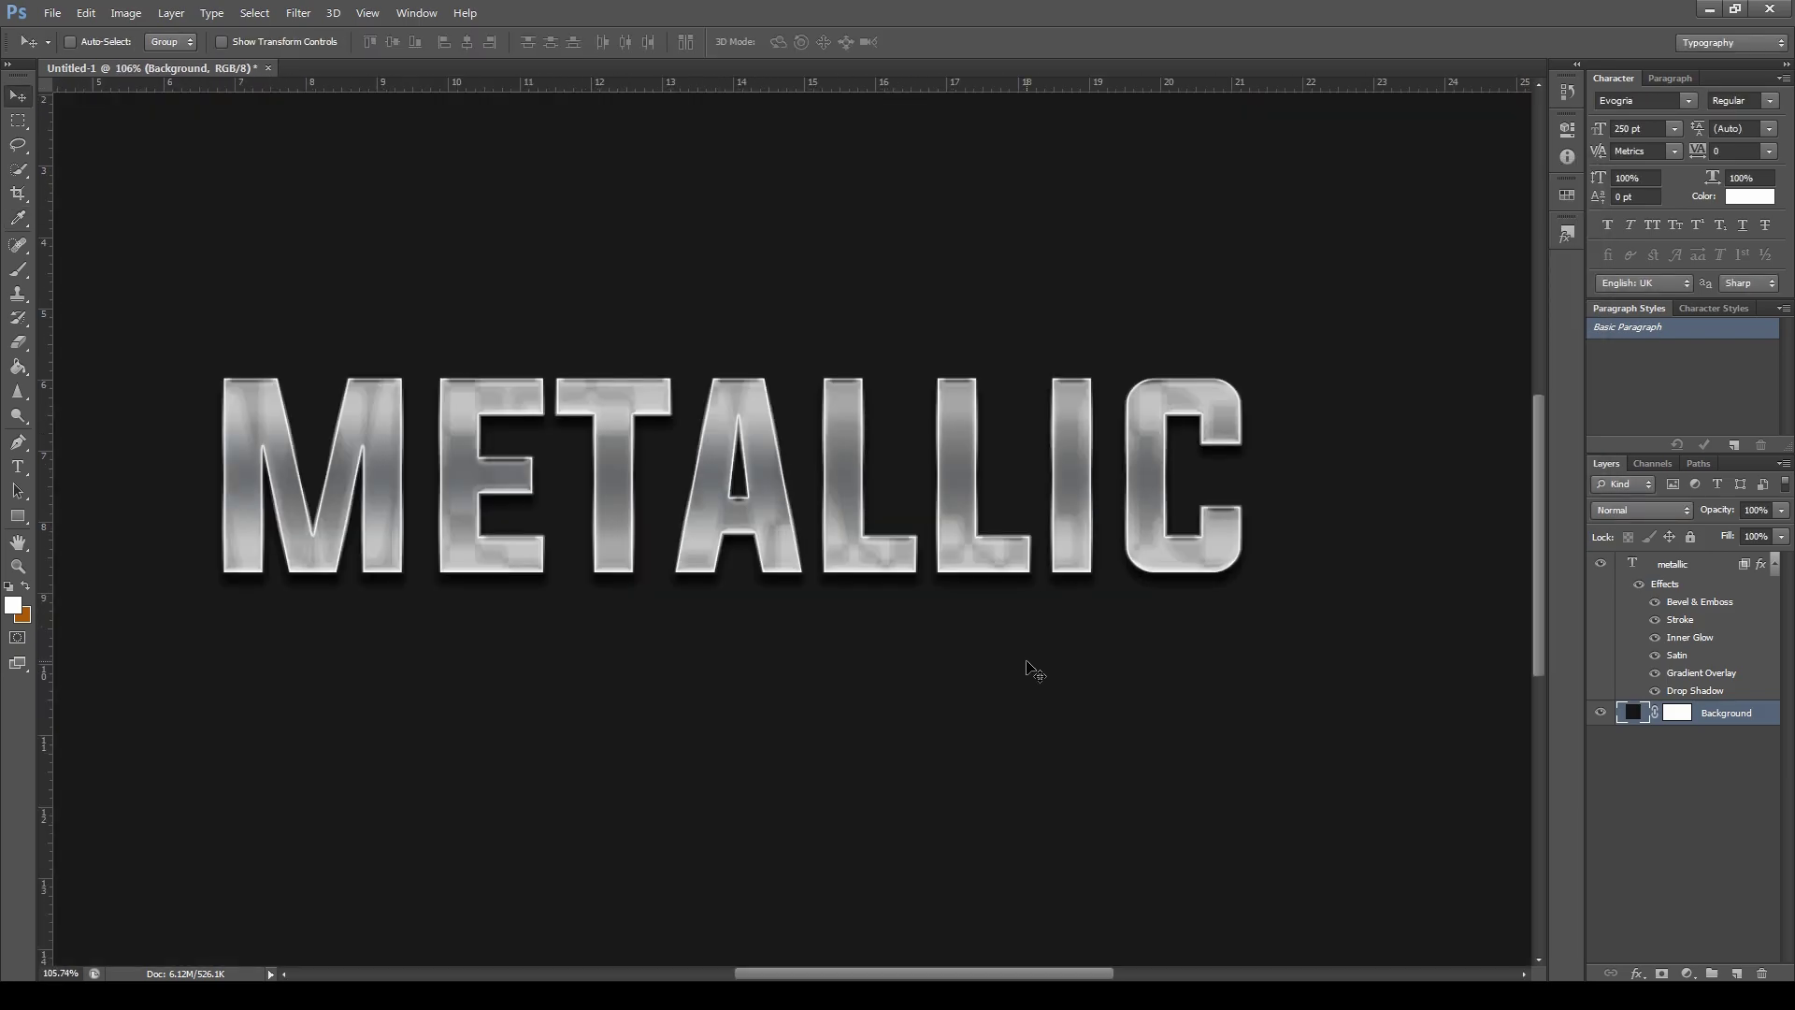
click(1683, 563)
right_click(1687, 564)
click(1492, 265)
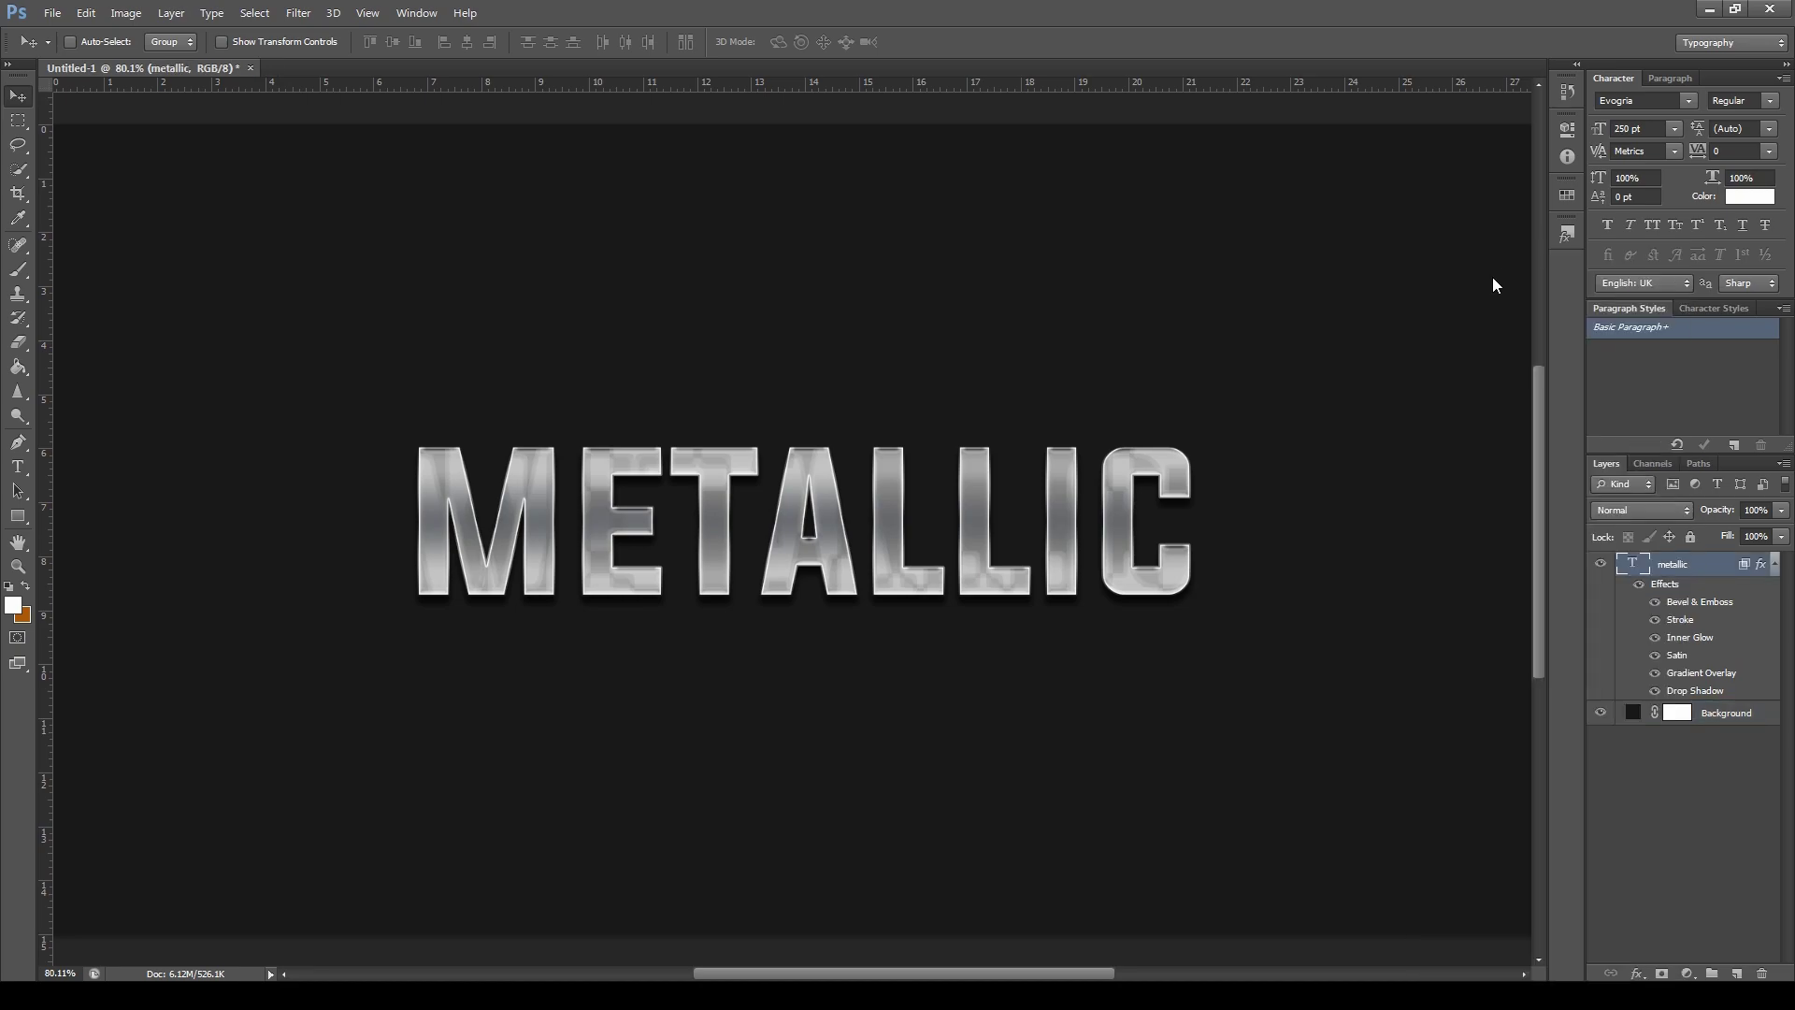
click(1018, 280)
click(1017, 321)
click(1017, 321)
click(1018, 342)
click(1018, 343)
Set the Satin effect's opacity to 30% and distance to 250 px, compare it off and on, and apply the layer style
click(1036, 342)
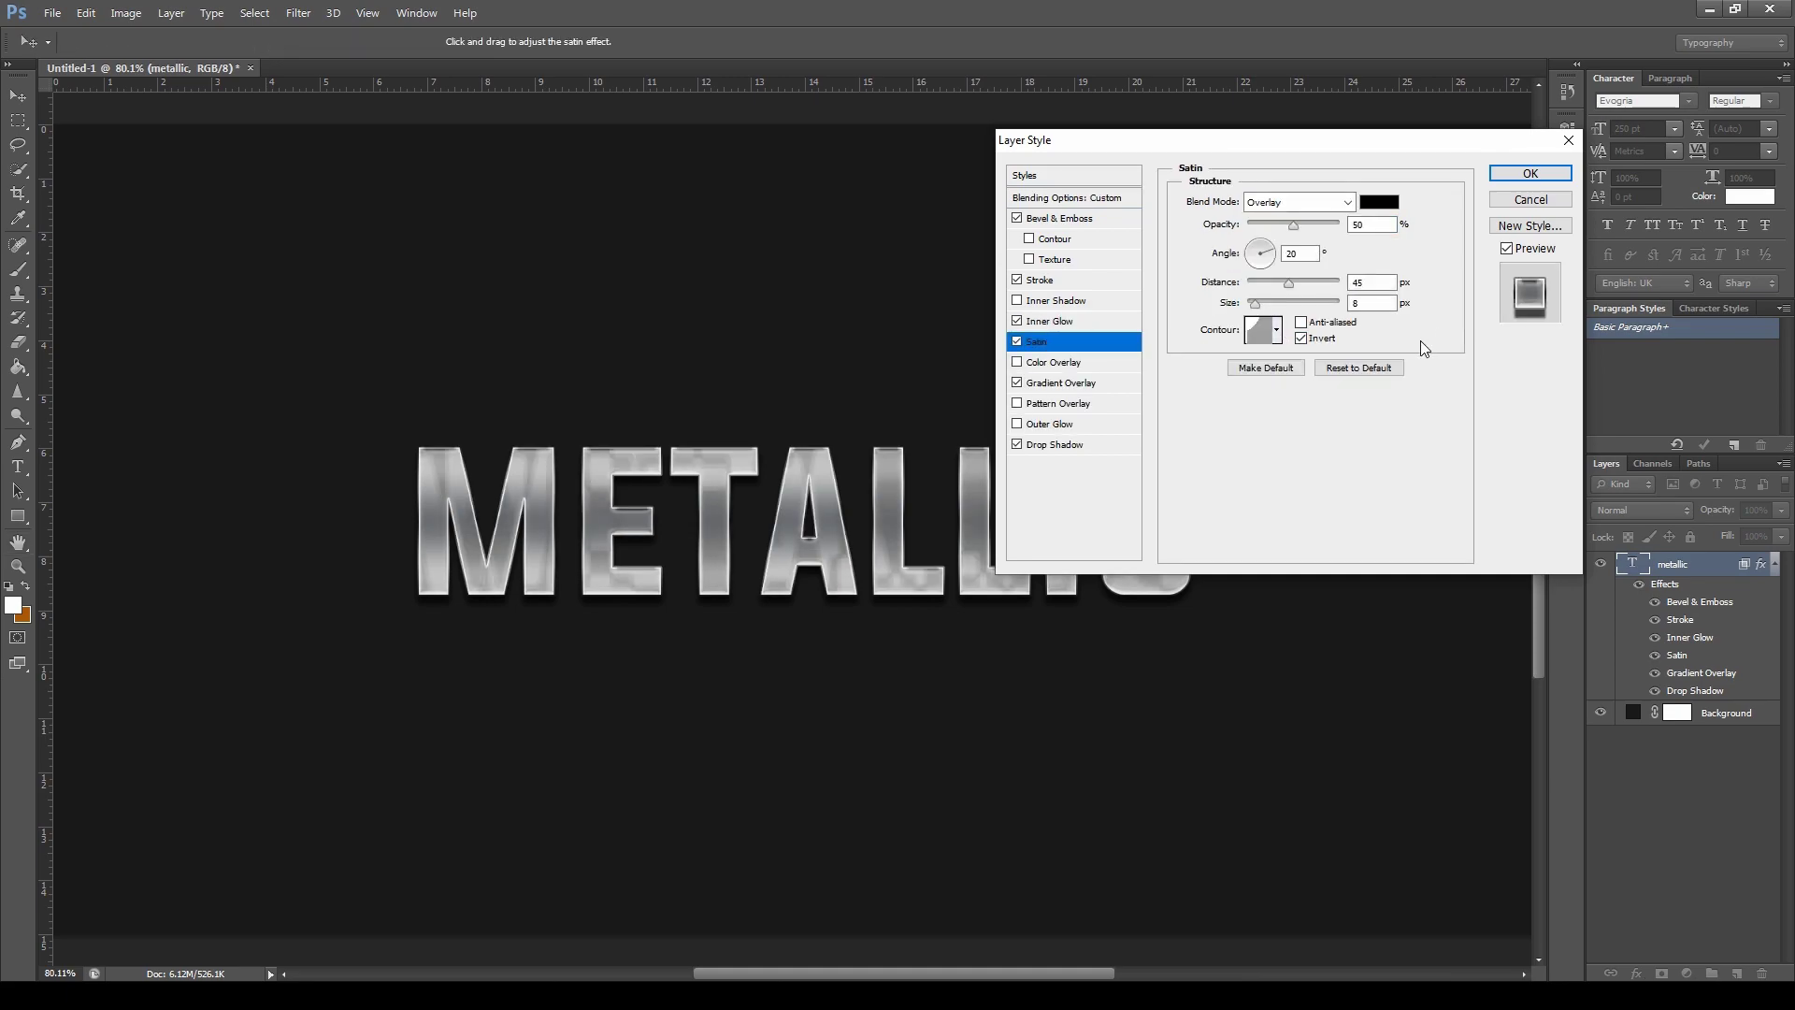
mouse_move(1294, 225)
mouse_down()
mouse_move(1278, 233)
mouse_move(1294, 286)
mouse_move(1368, 276)
mouse_up()
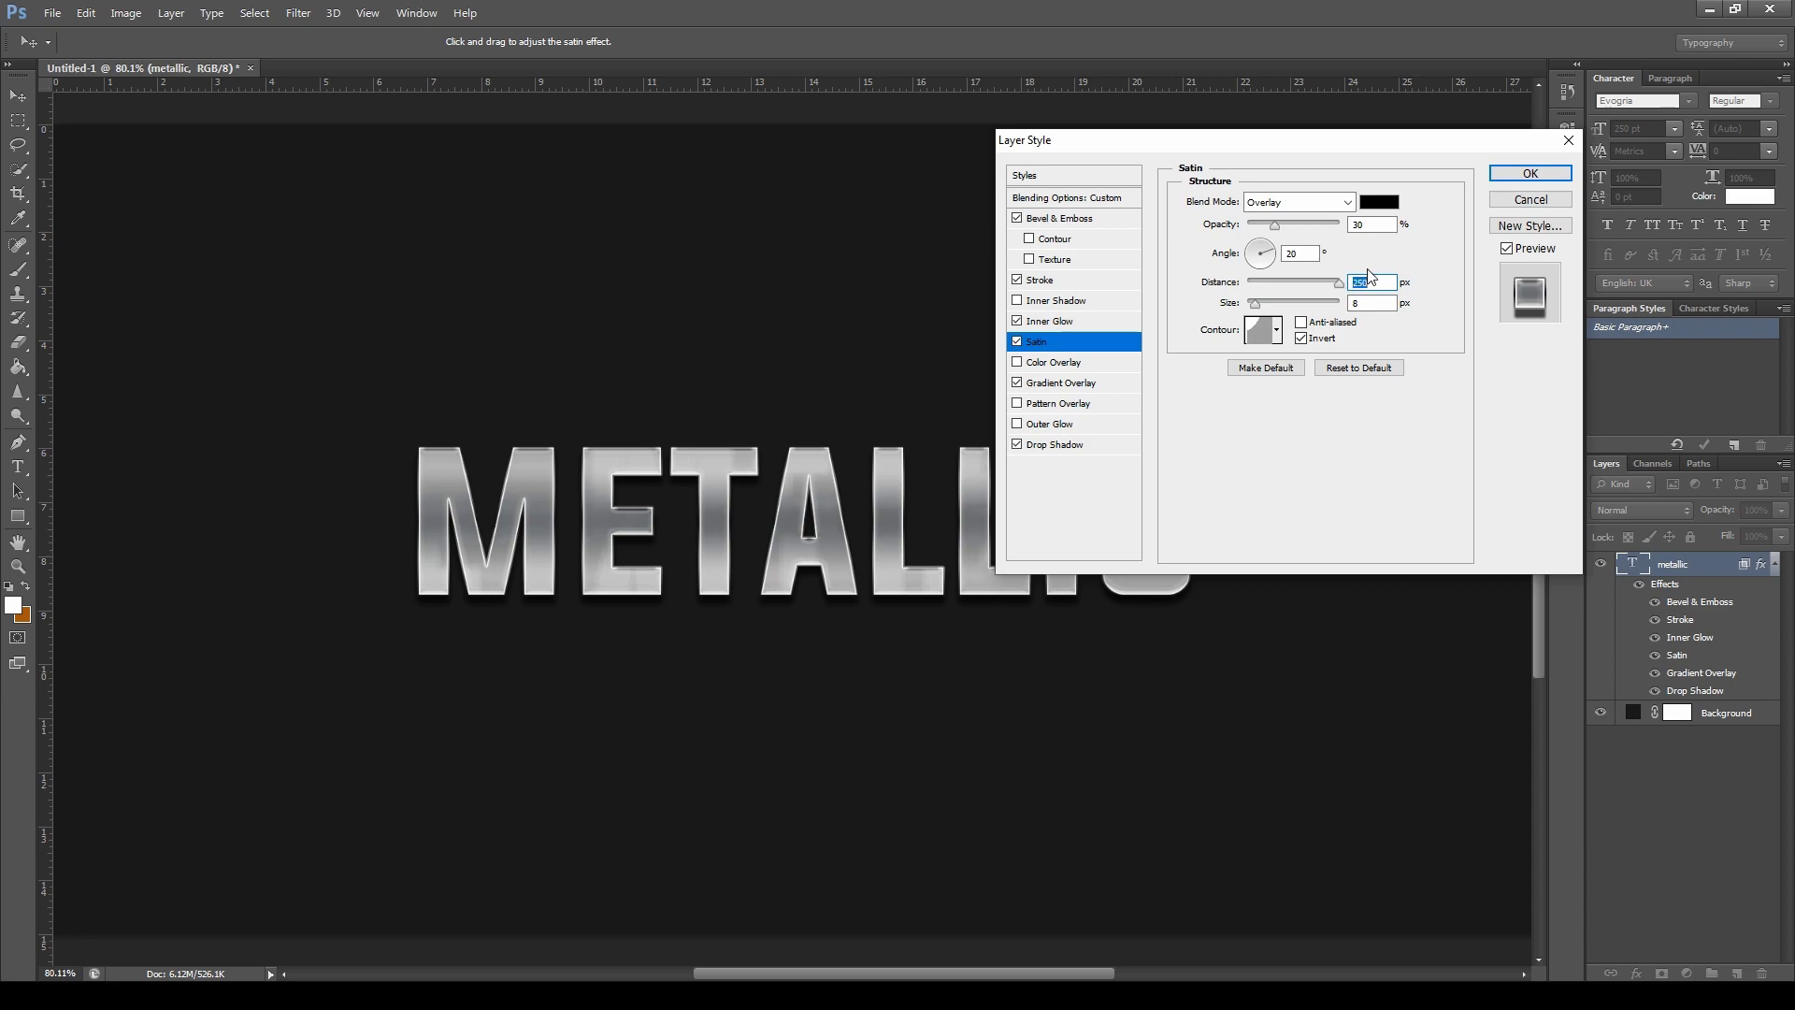
click(1019, 342)
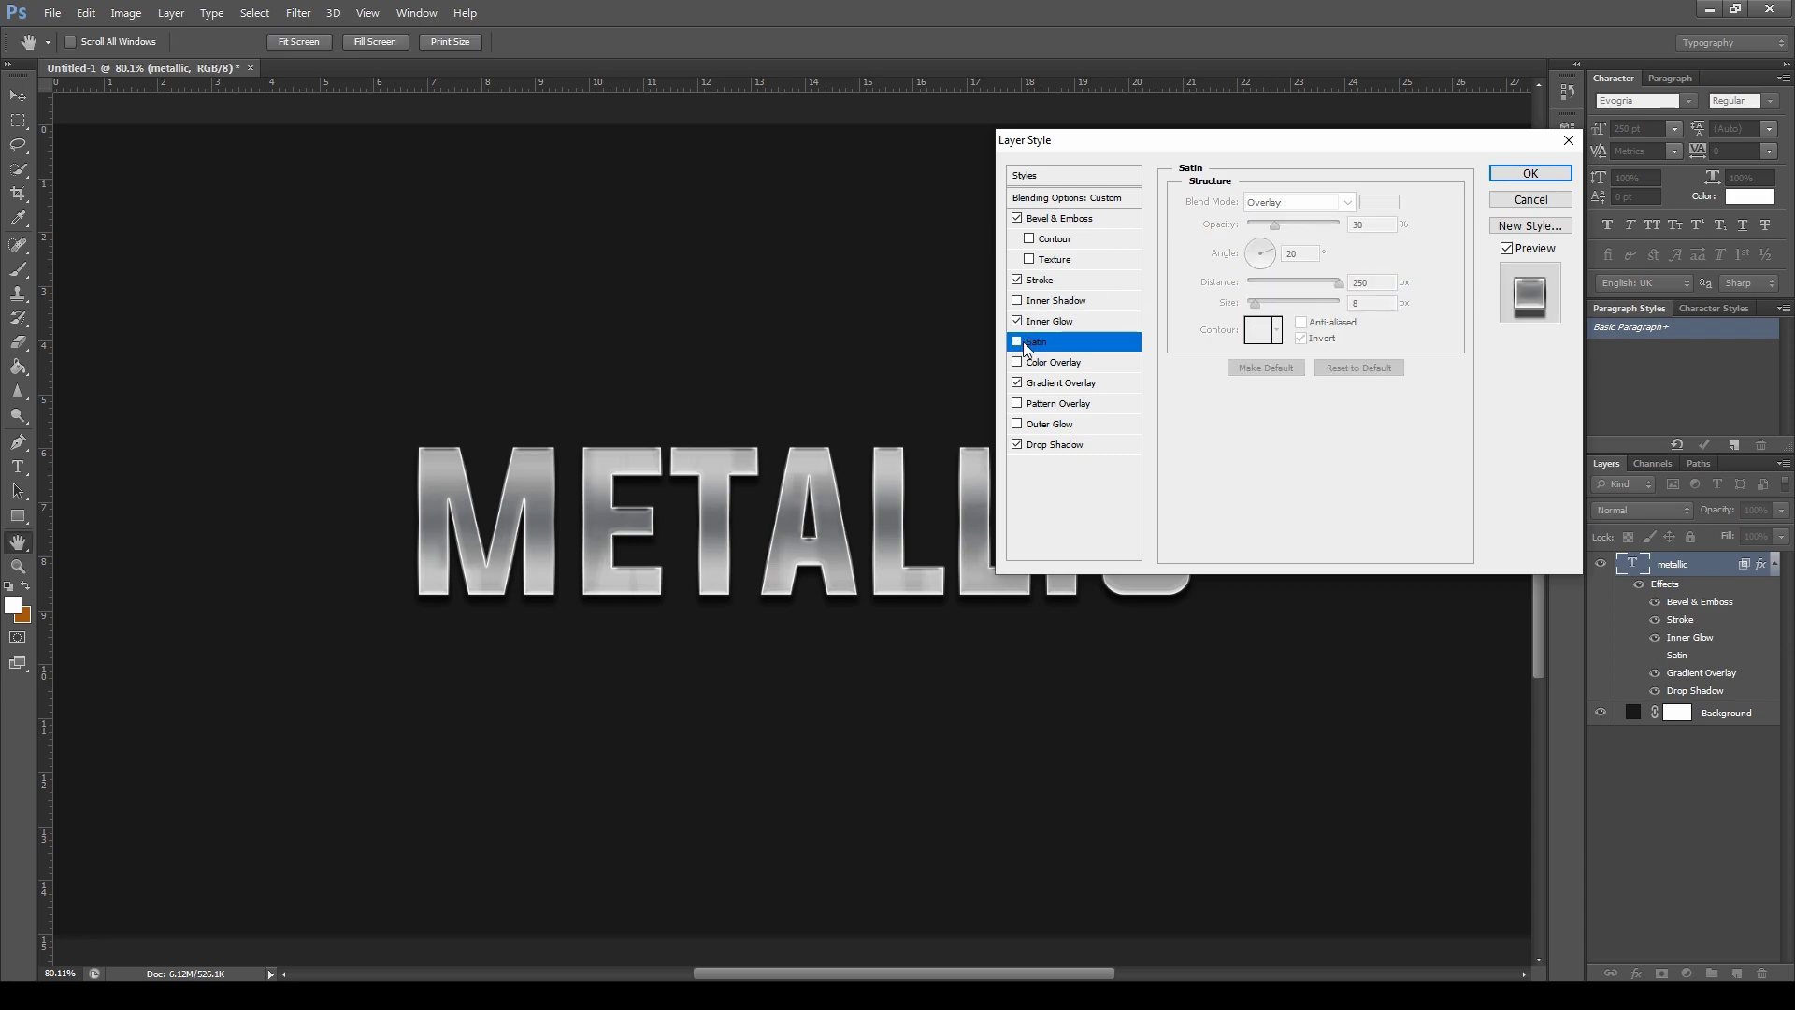
click(1019, 343)
mouse_move(1206, 149)
mouse_down()
mouse_move(1530, 131)
mouse_move(1227, 161)
mouse_up()
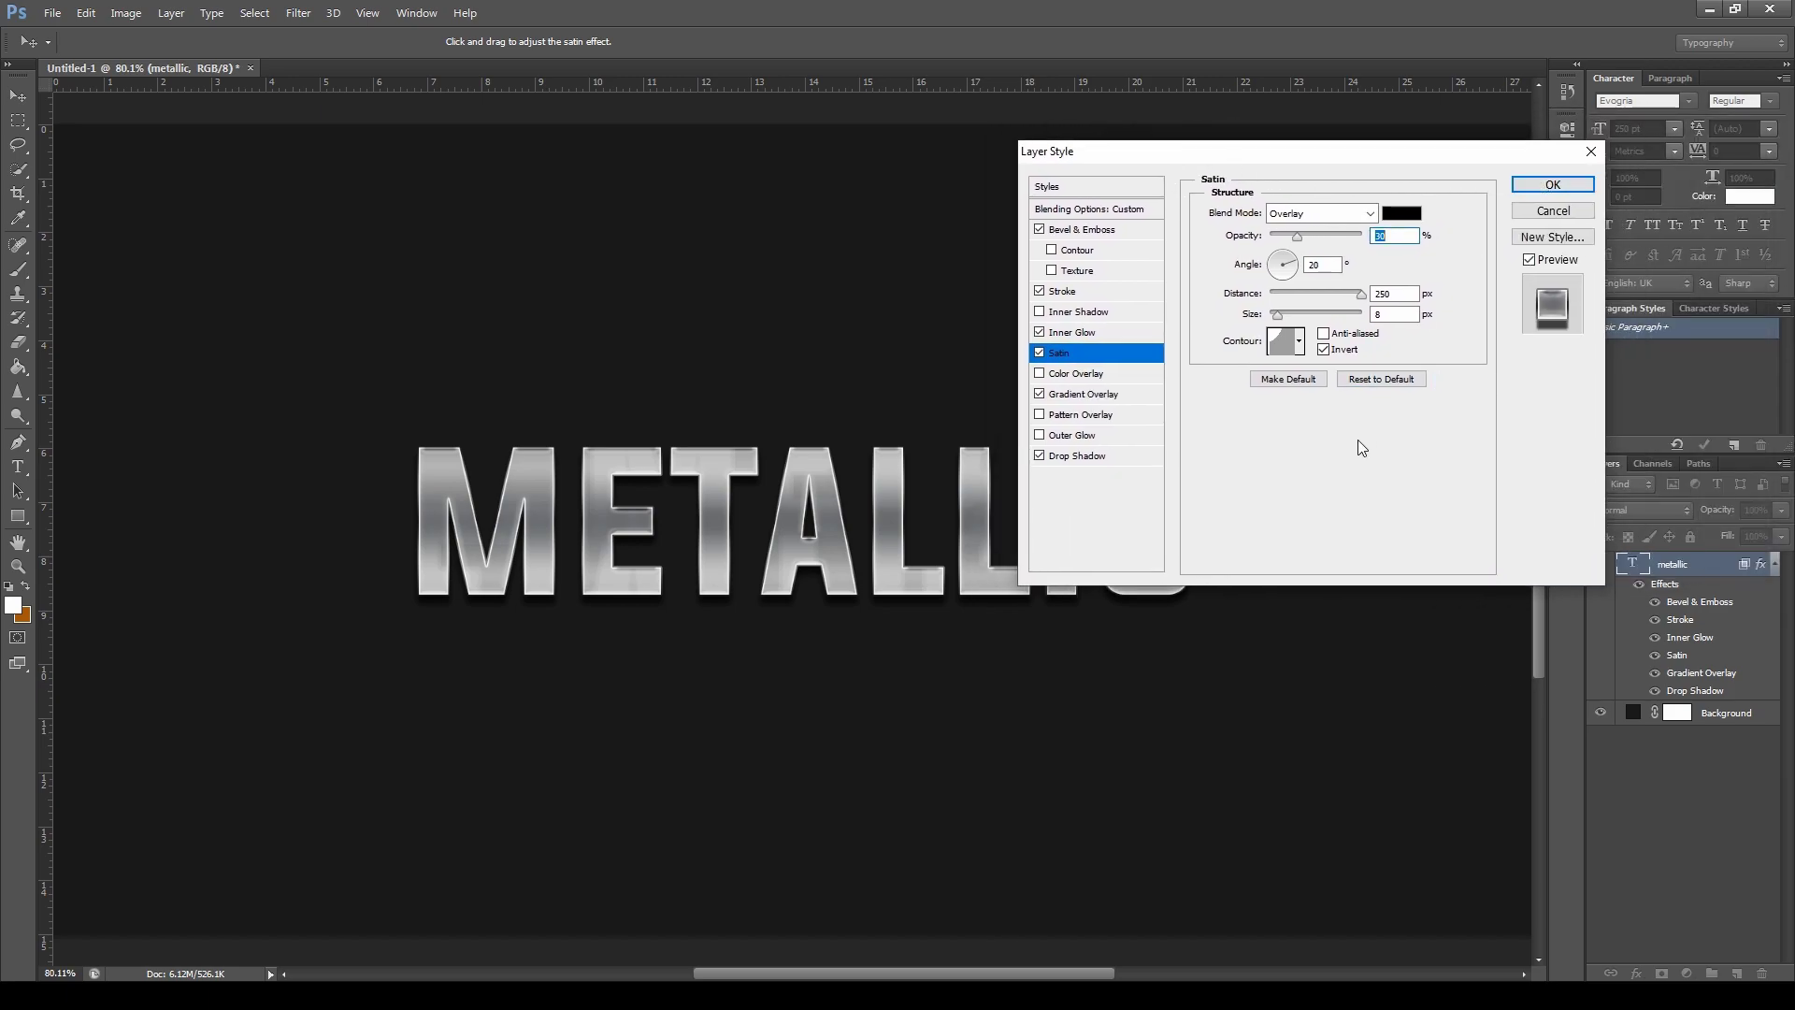
click(1547, 186)
scroll(1002, 561, down, 4)
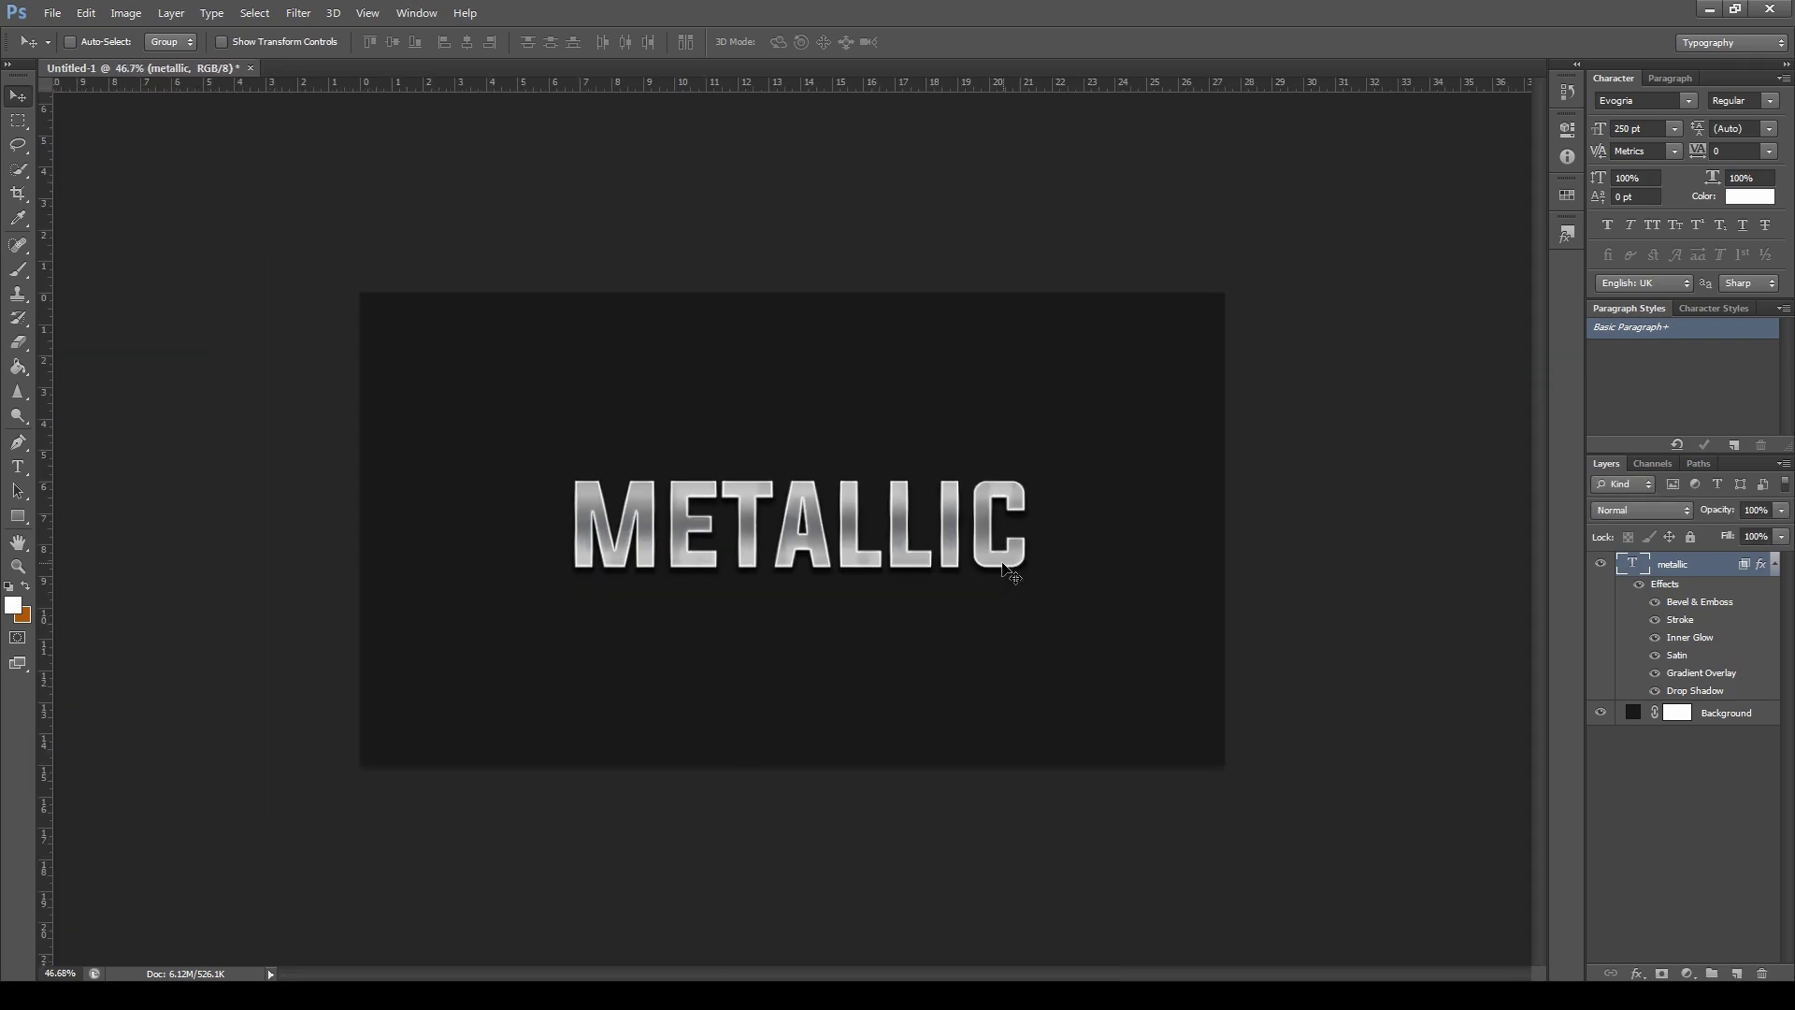
scroll(1015, 572, up, 2)
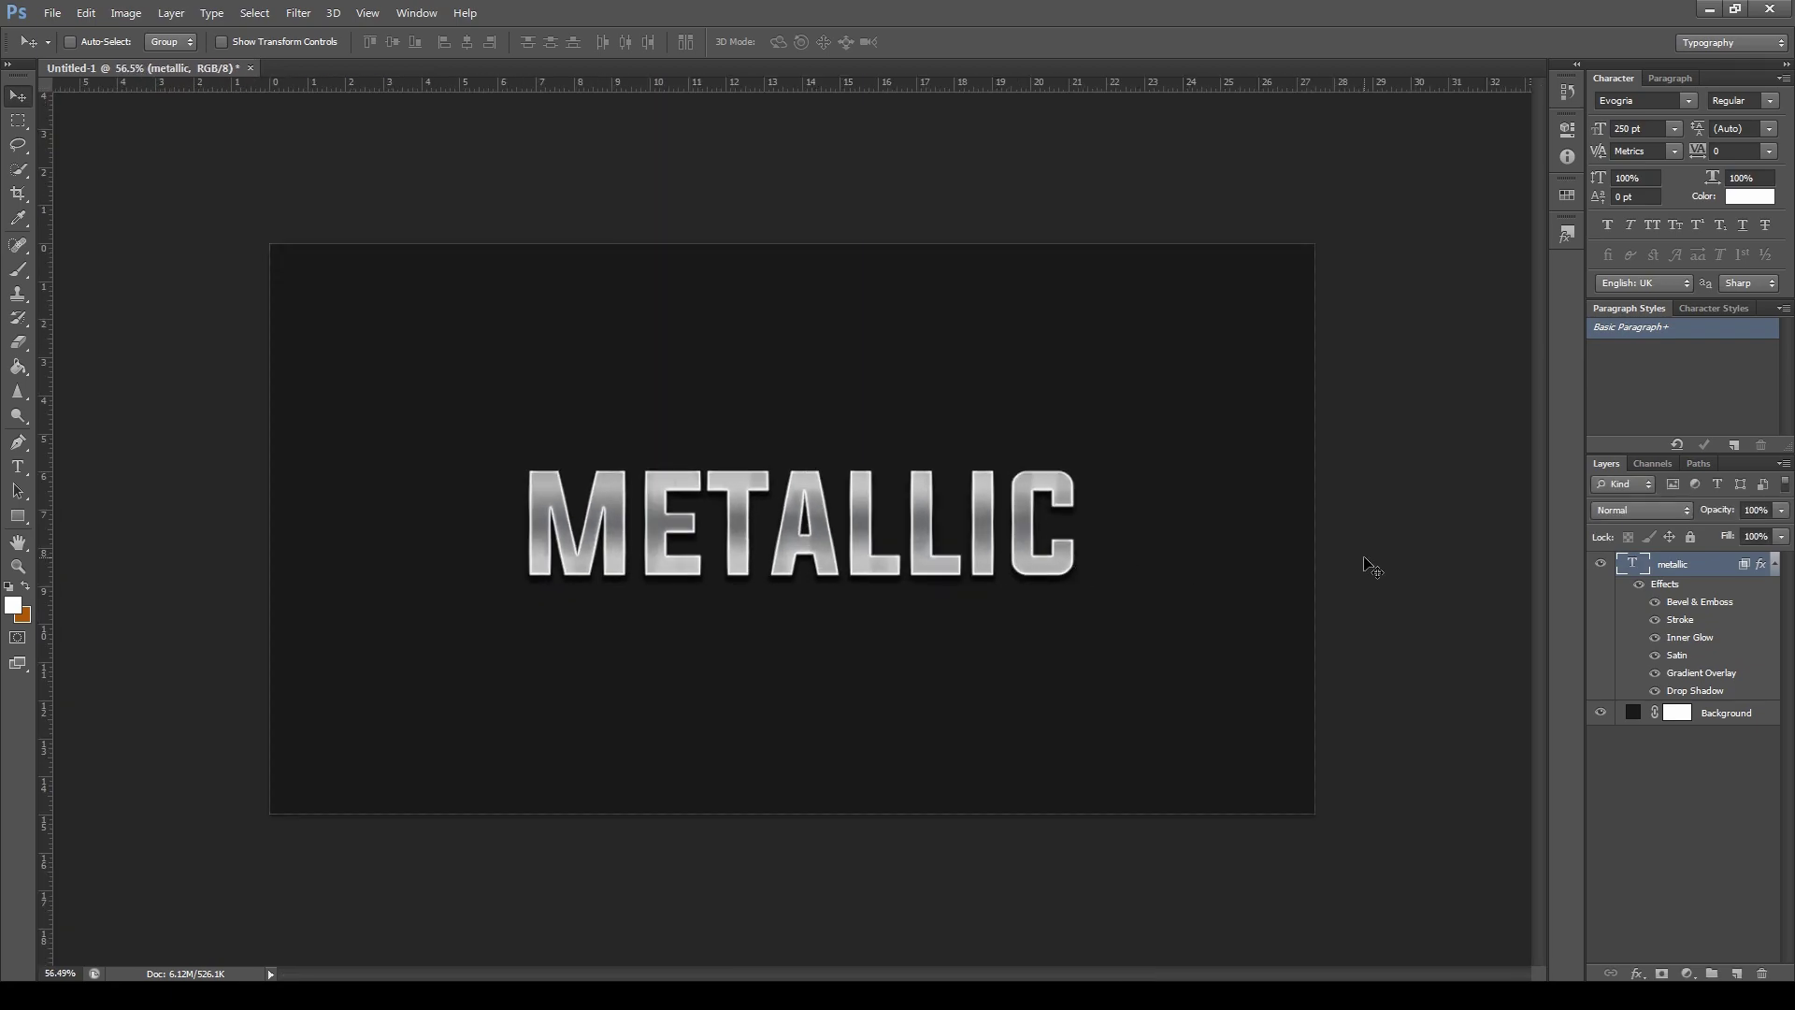